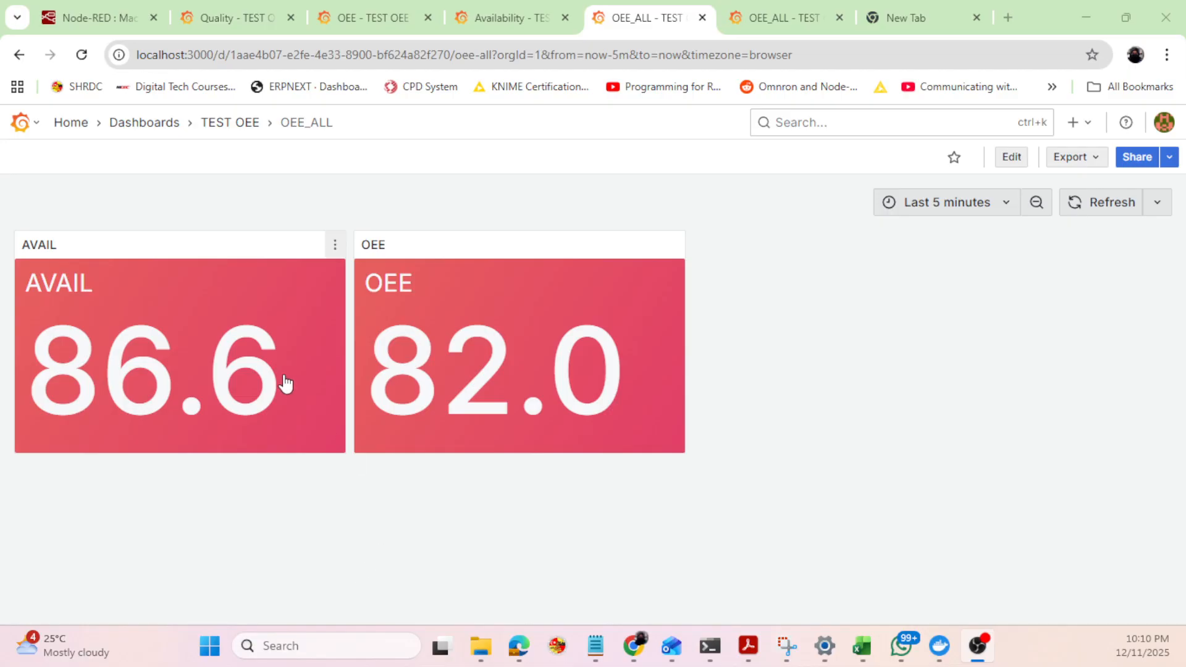
pyautogui.moveTo(246, 242); pyautogui.dragTo(207, 279)
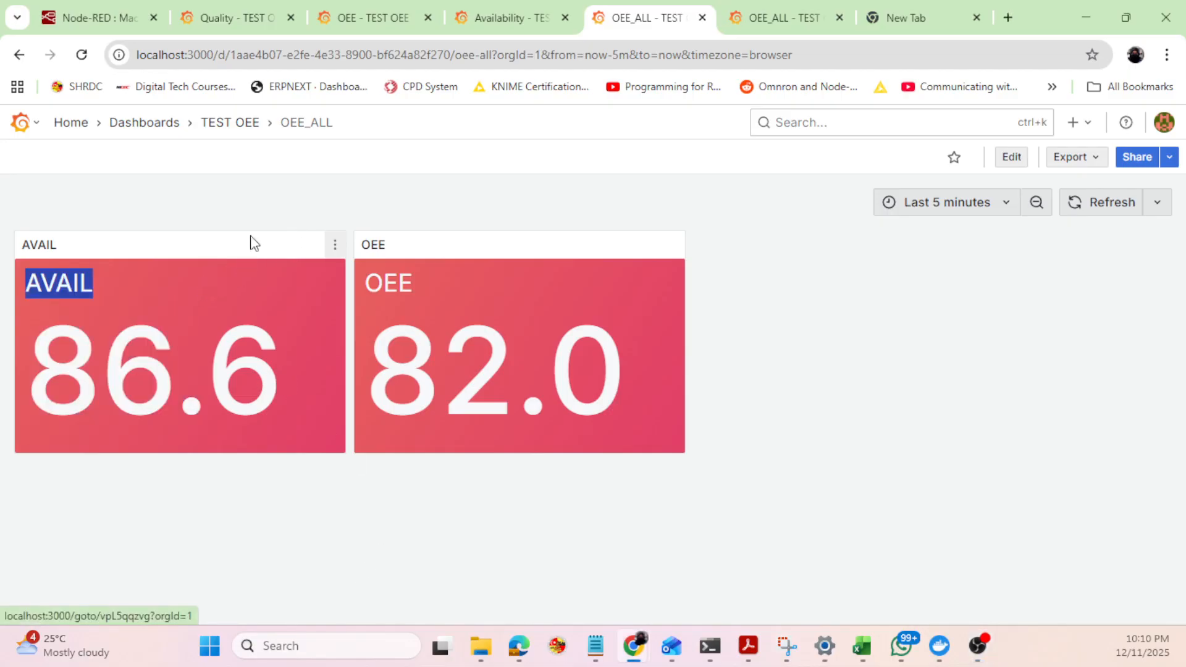
pyautogui.click(235, 195)
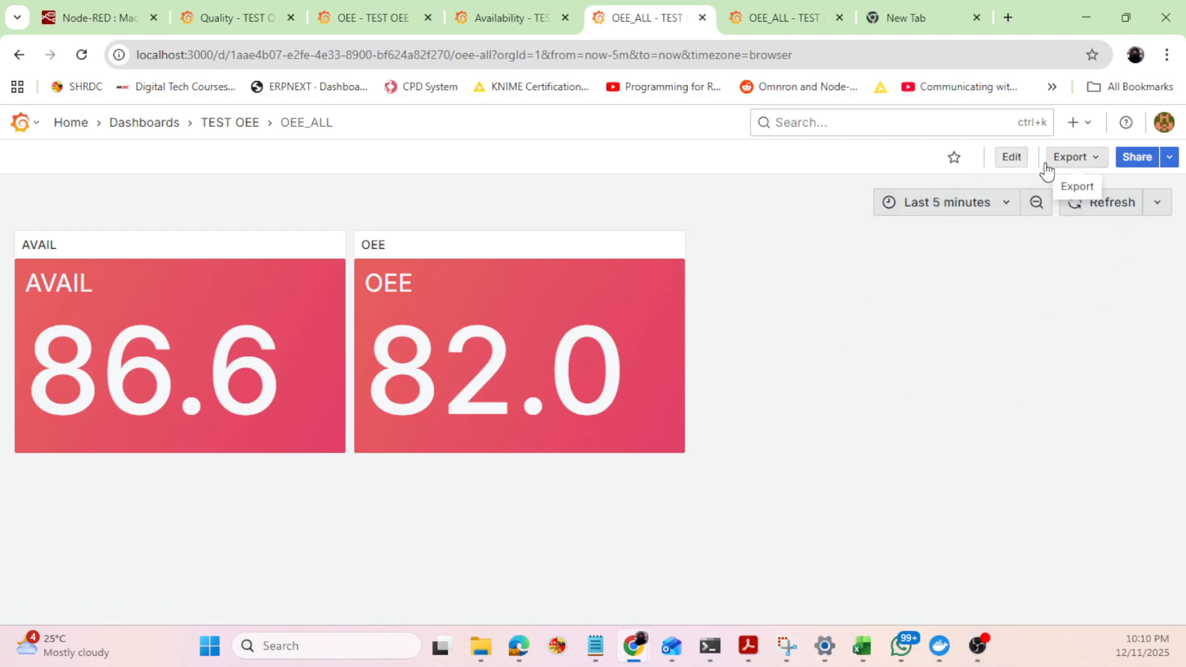
# Add a new visualization to the OEE_ALL dashboard with influxdb-3 as its data source.
pyautogui.click(1009, 162)
pyautogui.click(885, 162)
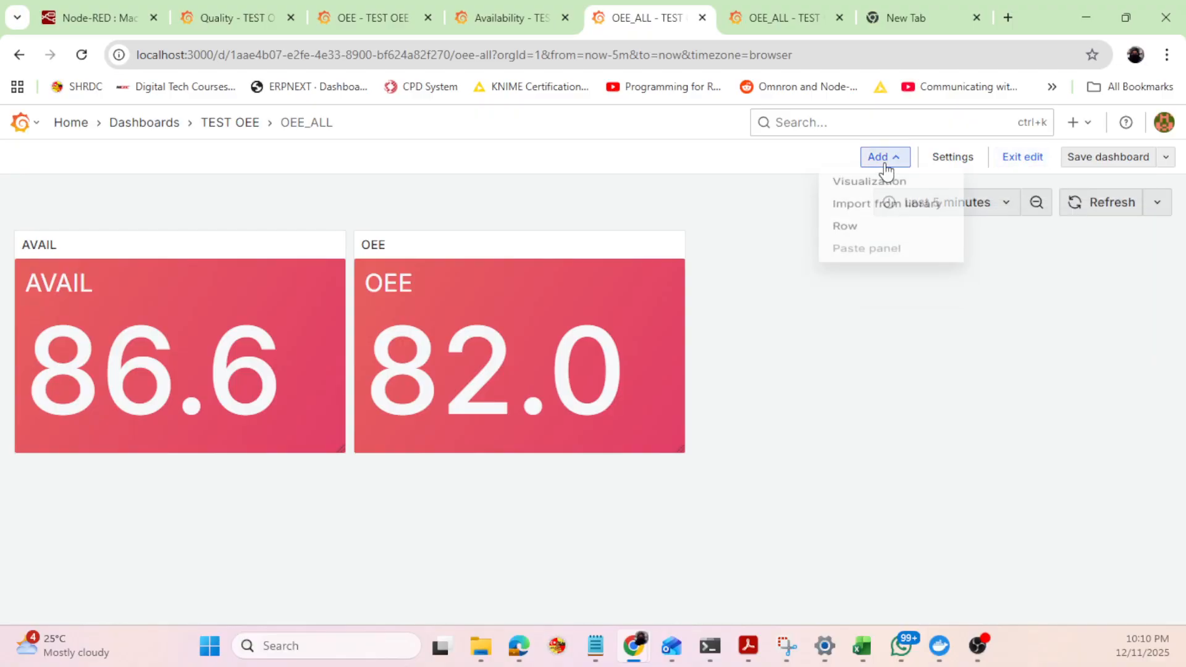
pyautogui.click(856, 187)
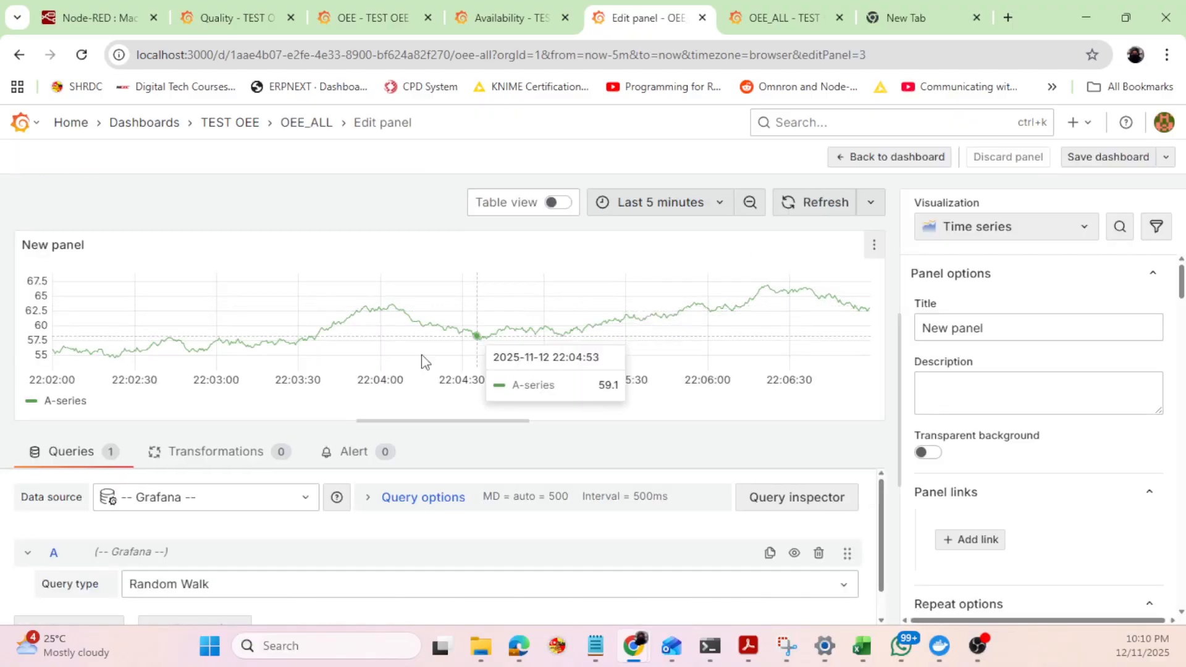
pyautogui.click(307, 502)
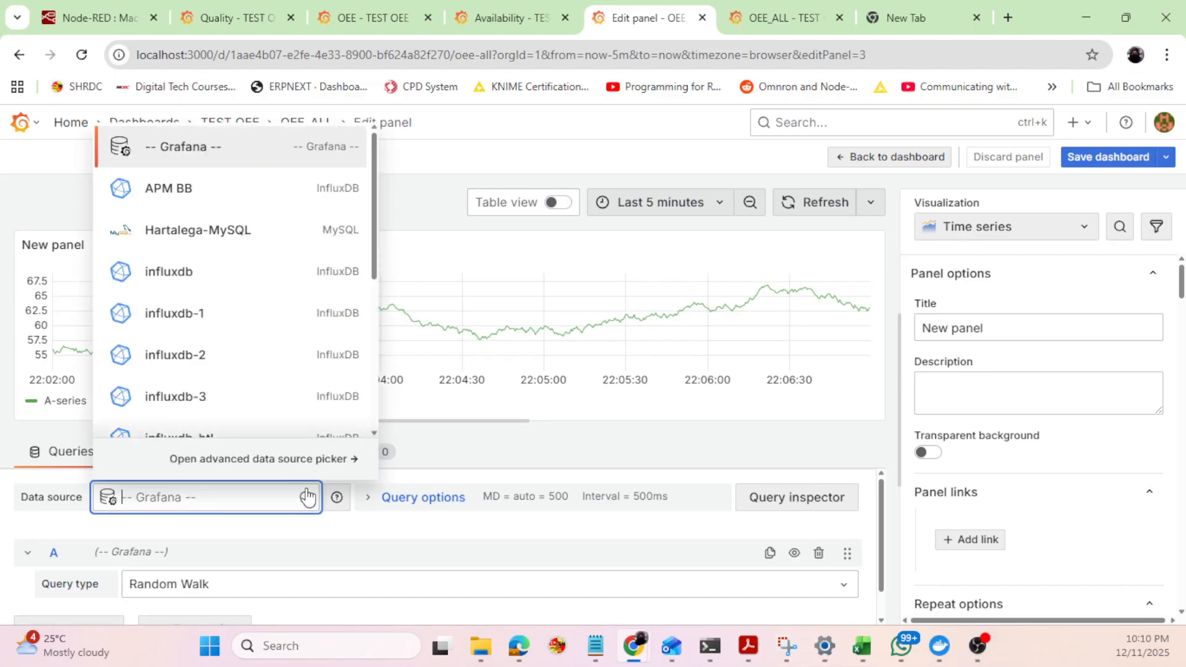
pyautogui.click(175, 401)
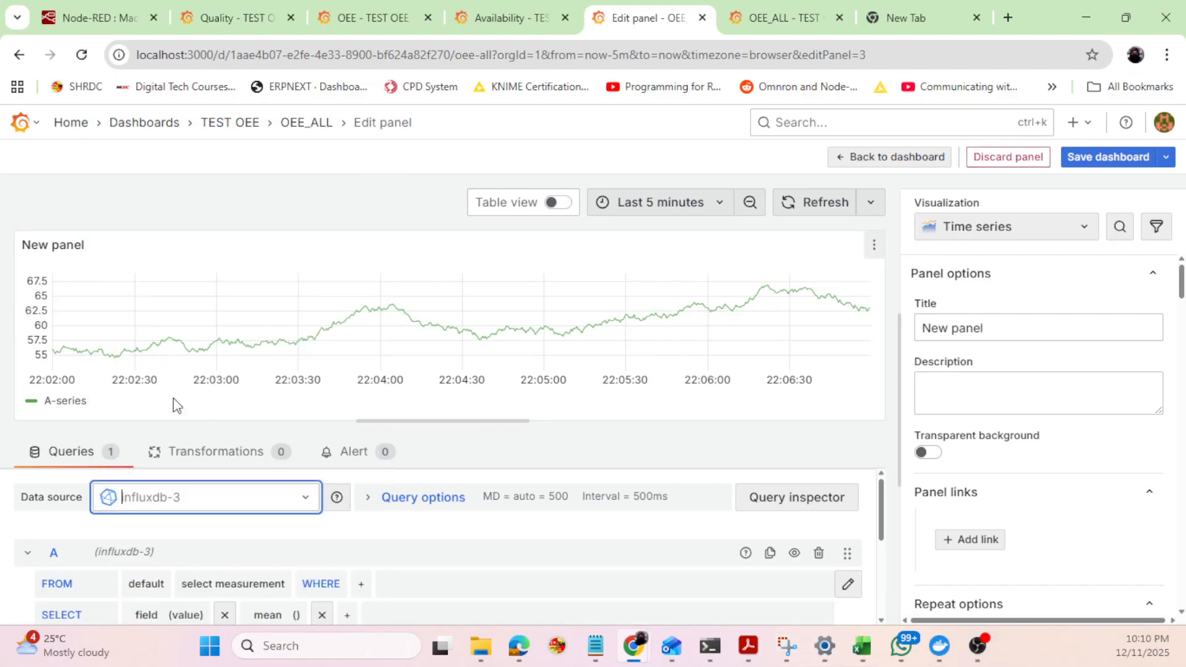
# In the InfluxDB shell, run SELECT*FROM machine_oee and examine the measurement's columns and records, then return to the panel editor.
pyautogui.moveTo(709, 646)
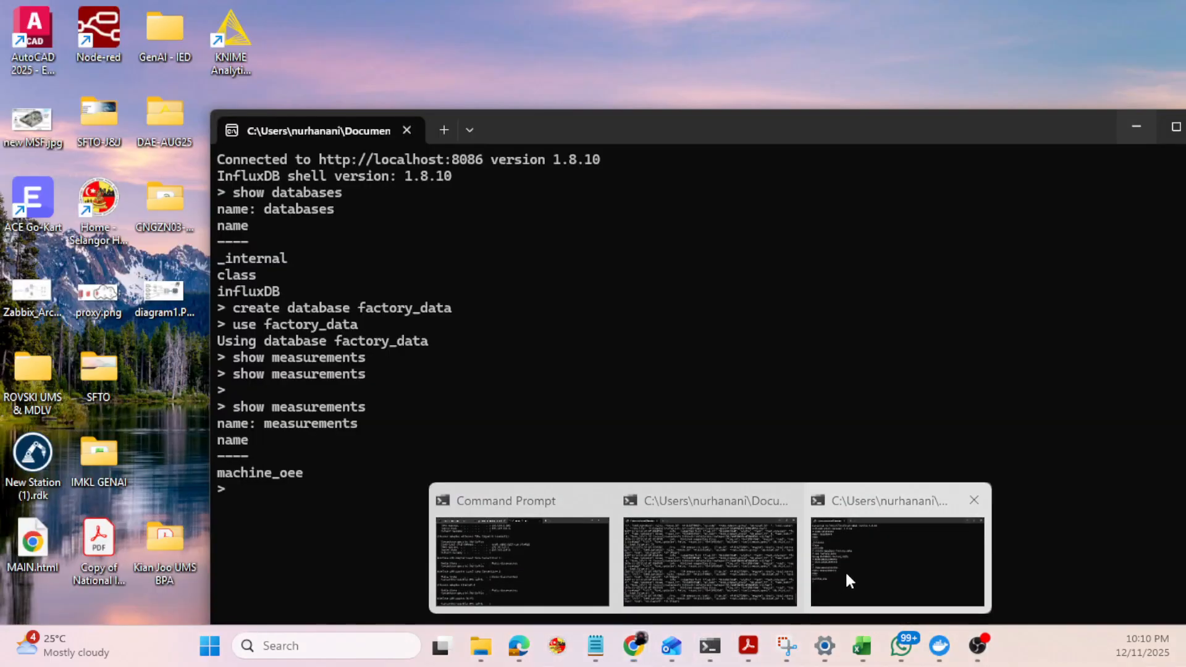
pyautogui.click(845, 570)
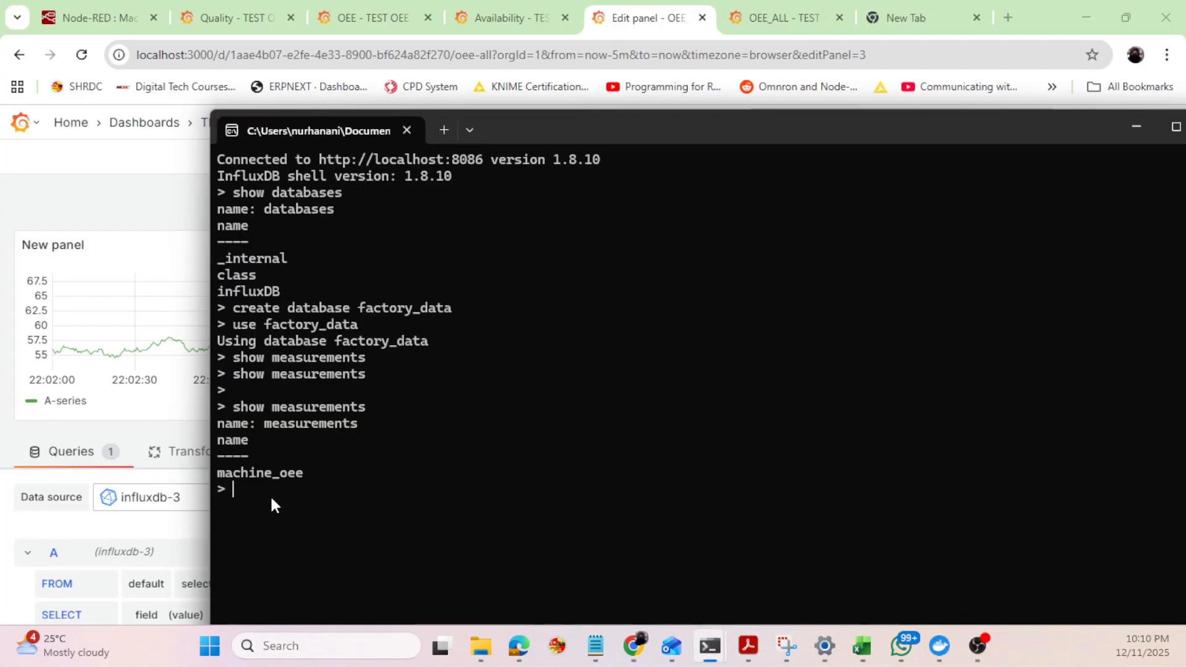
pyautogui.write('SELECT*FROM machine_oee')
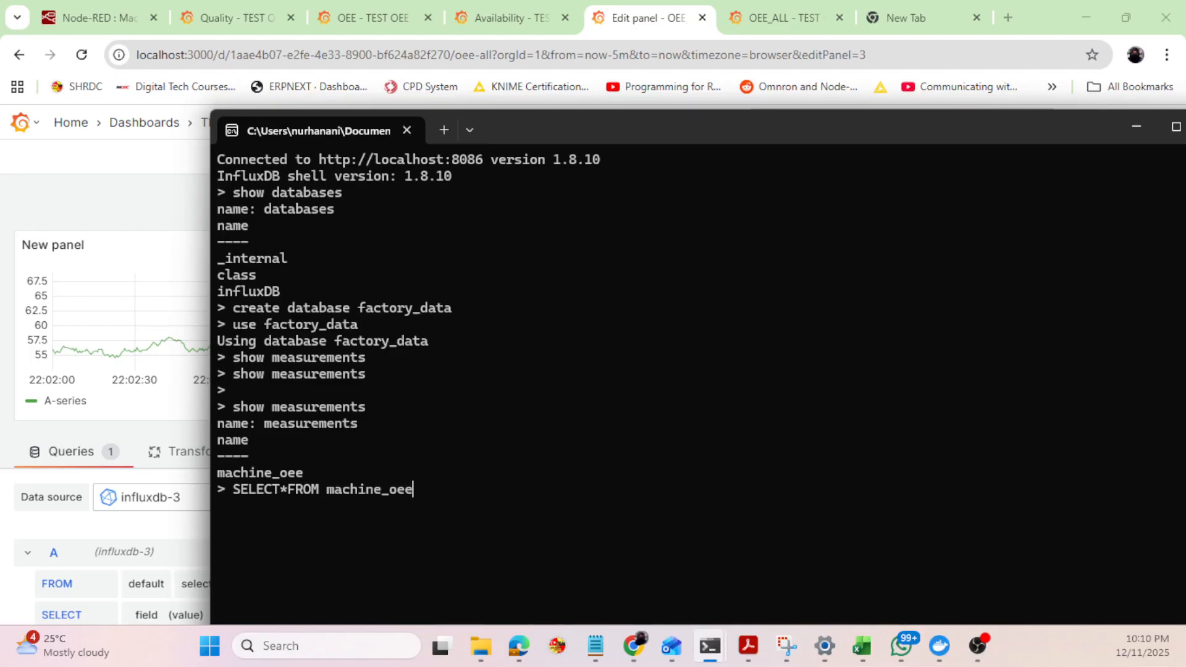
pyautogui.press('Return')
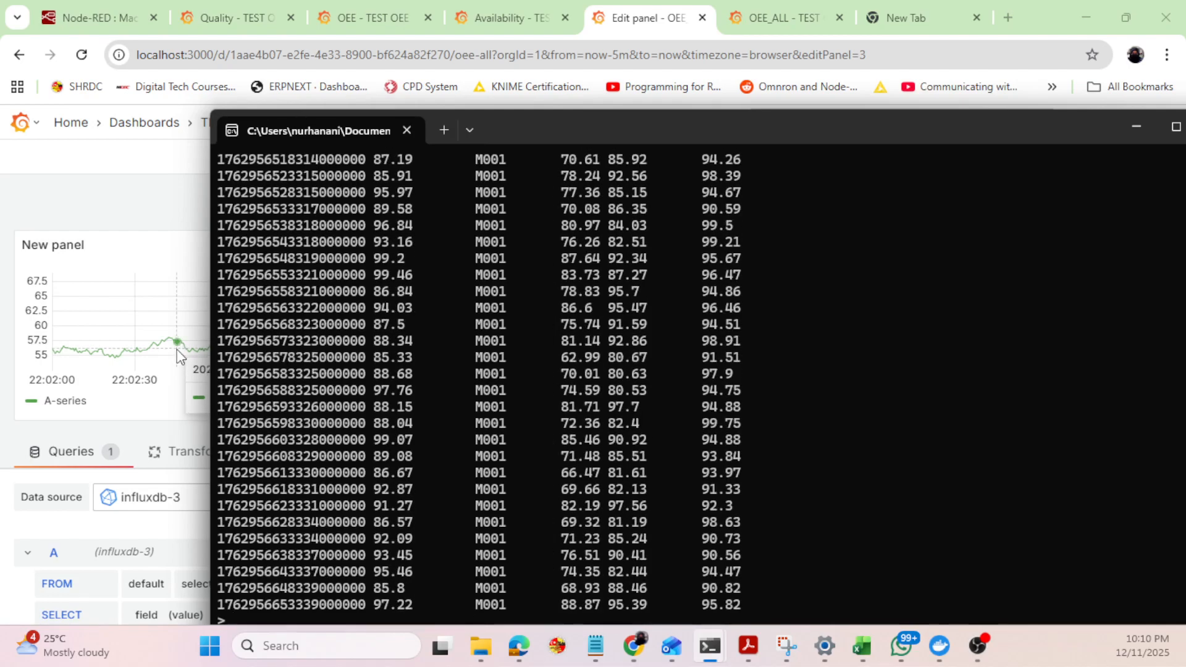
pyautogui.scroll(4, 454, 432)
pyautogui.scroll(20, 454, 431)
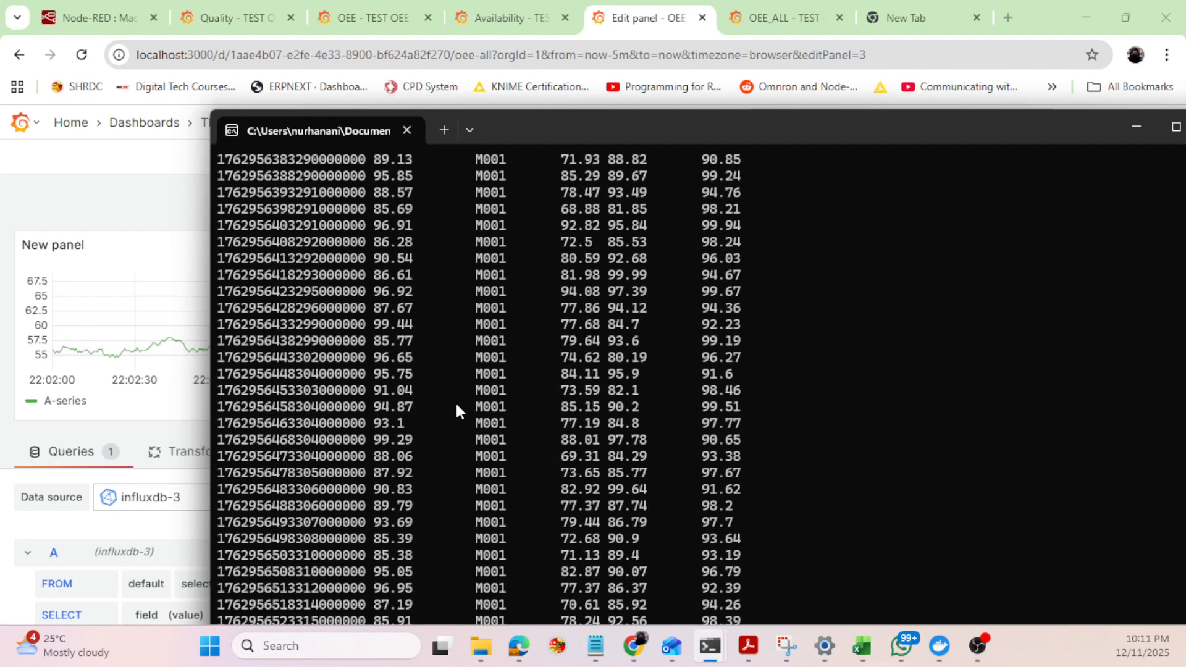
pyautogui.scroll(20, 411, 307)
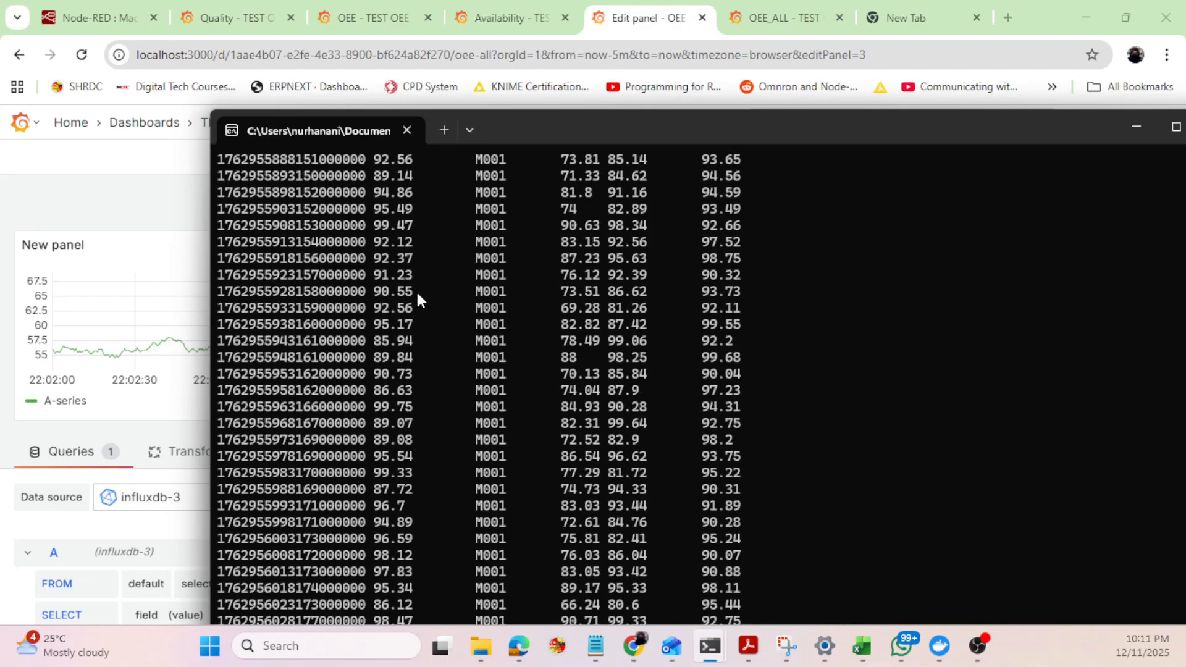
pyautogui.scroll(20, 440, 235)
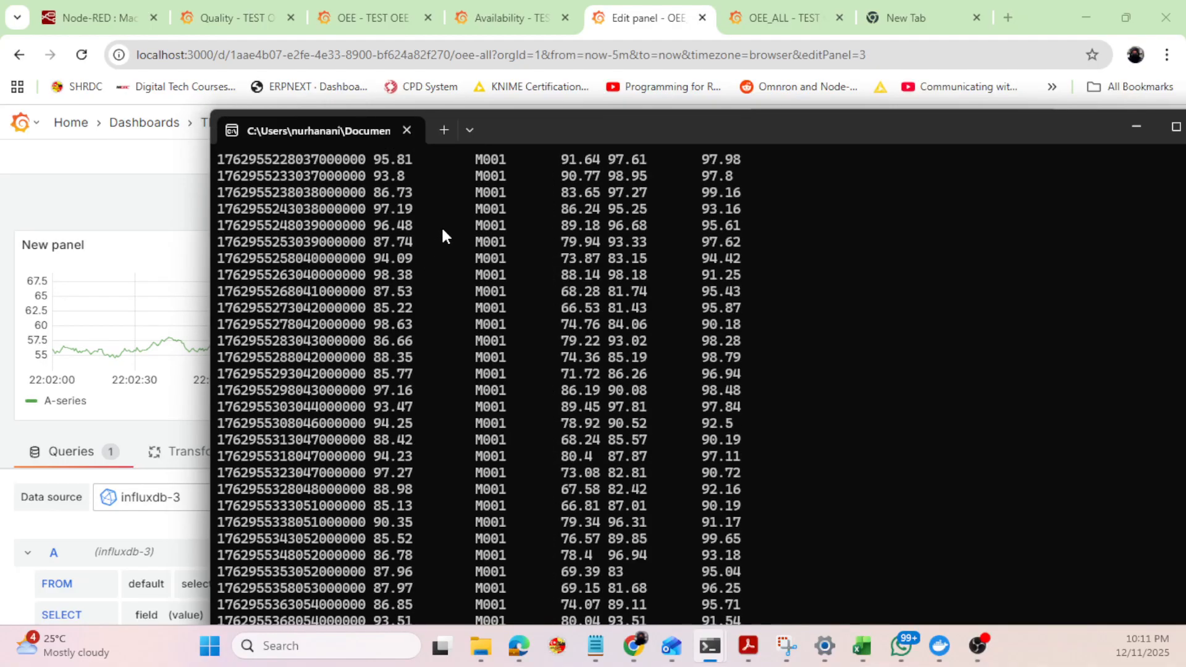
pyautogui.scroll(14, 447, 210)
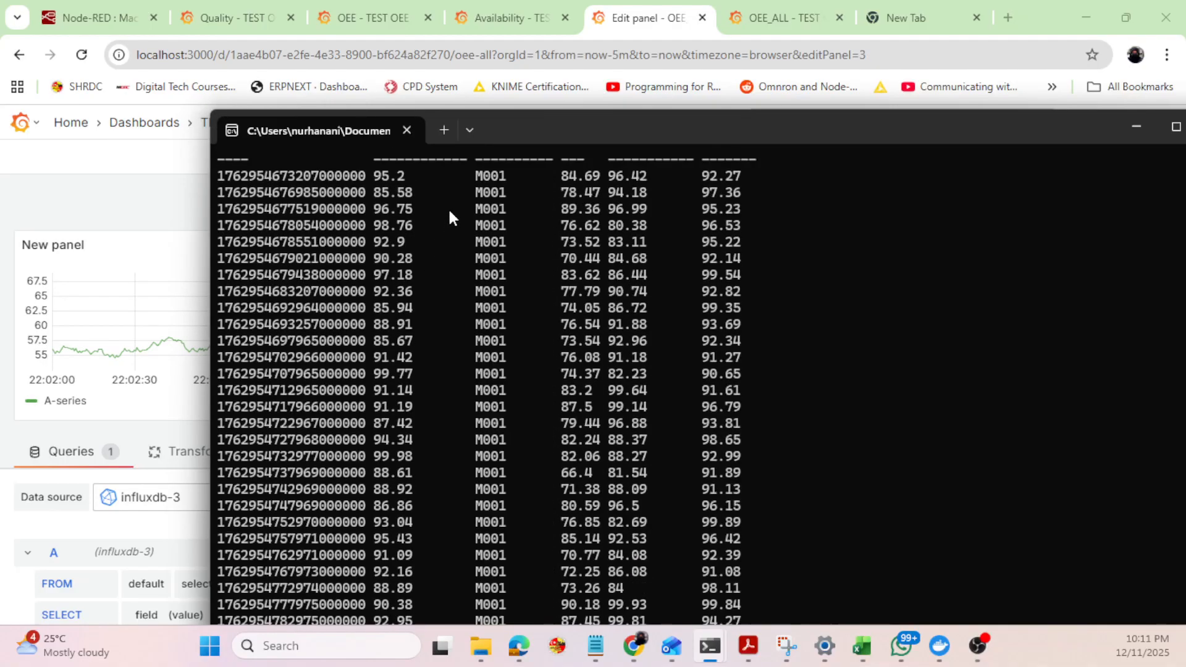
pyautogui.scroll(-1, 422, 555)
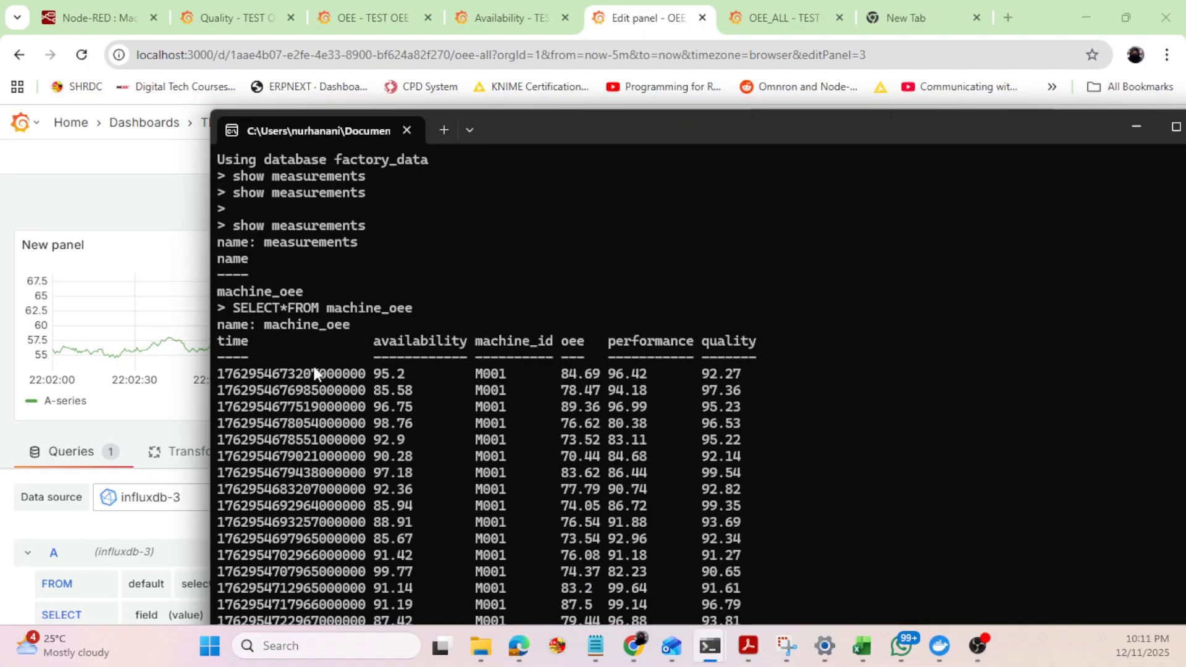
pyautogui.click(1136, 127)
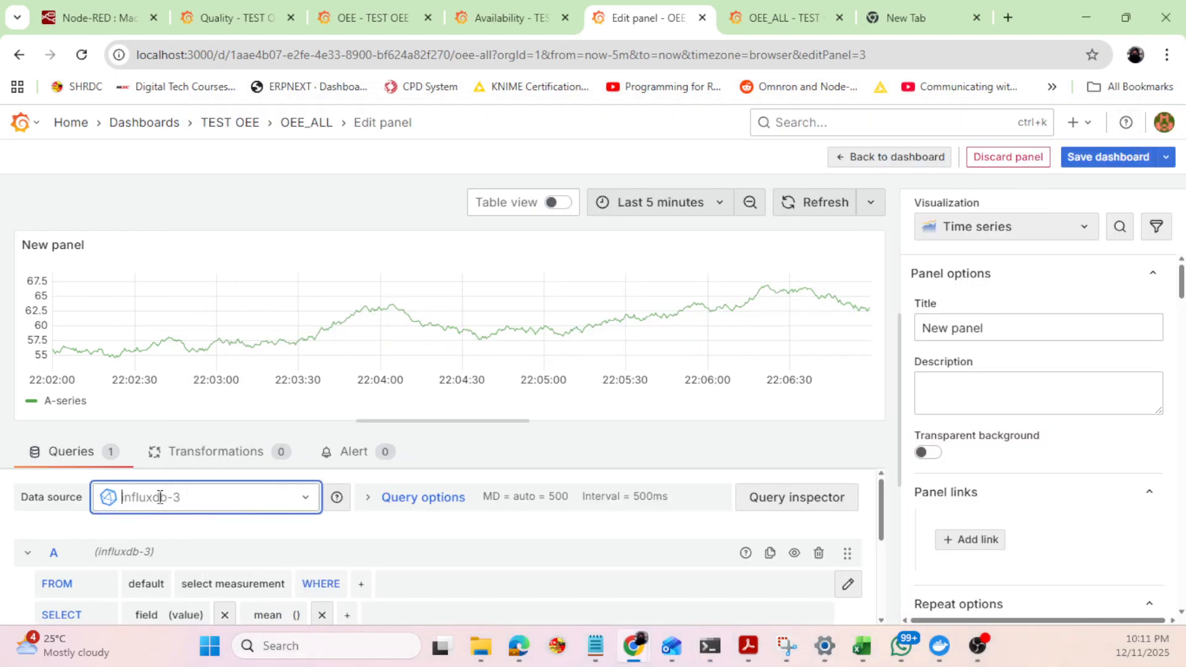
# Build the panel query on the machine_oee measurement, selecting the performance field without time grouping or mean aggregation.
pyautogui.scroll(-2, 231, 532)
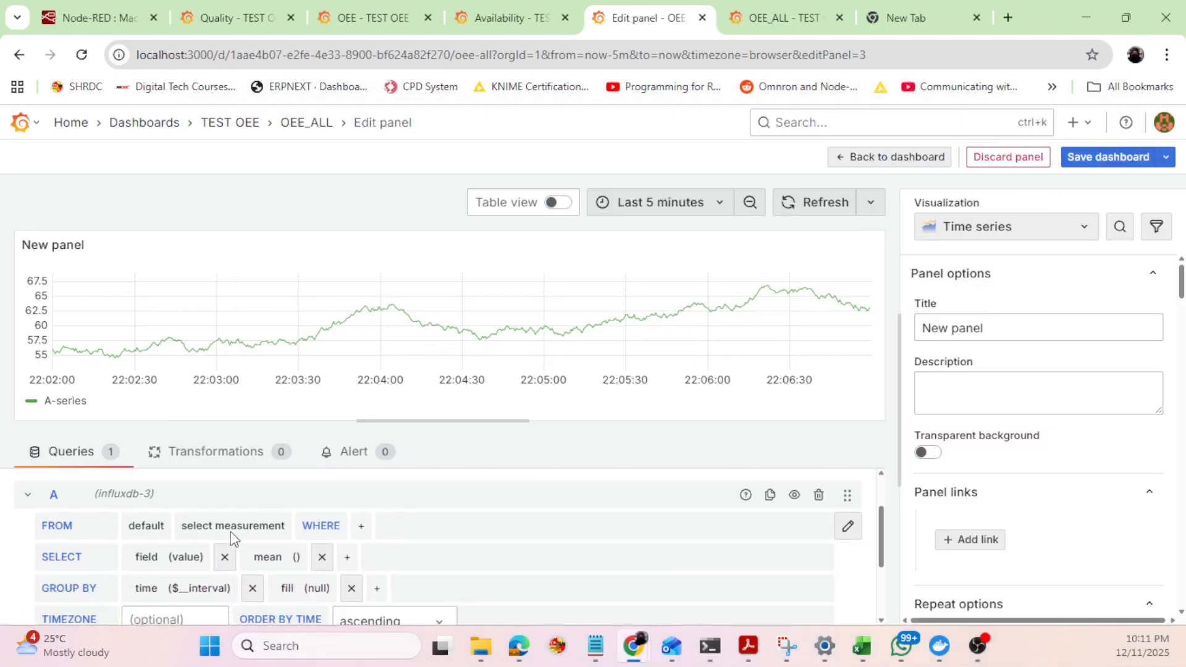
pyautogui.click(231, 498)
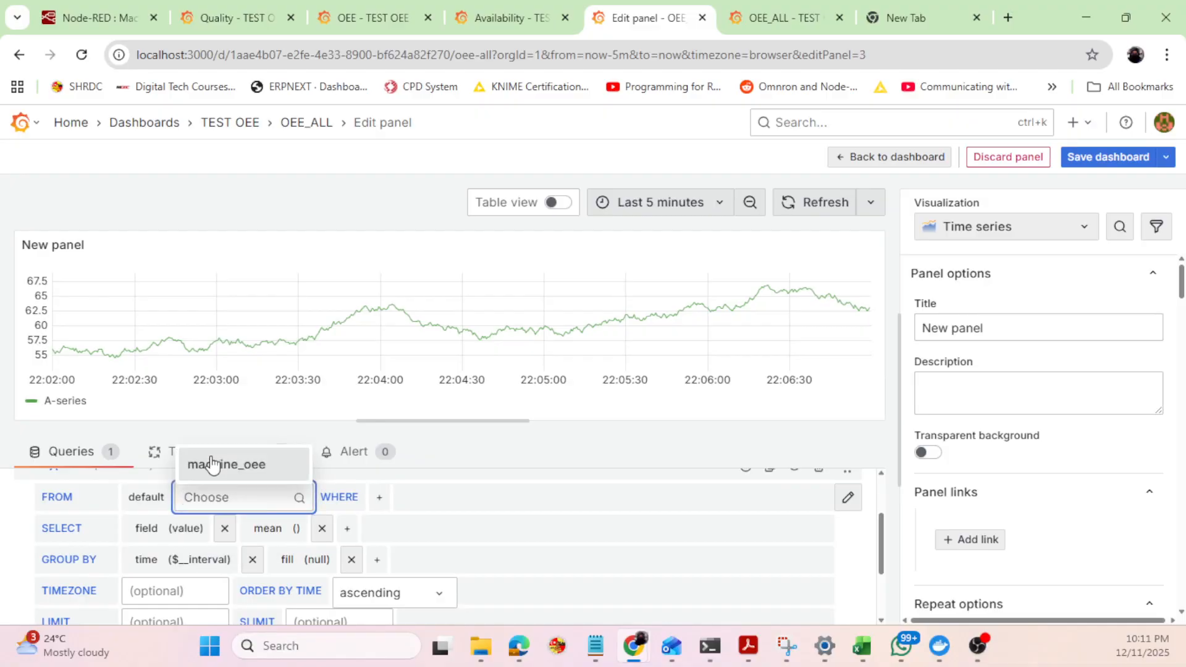
pyautogui.click(213, 466)
pyautogui.click(252, 559)
pyautogui.click(181, 531)
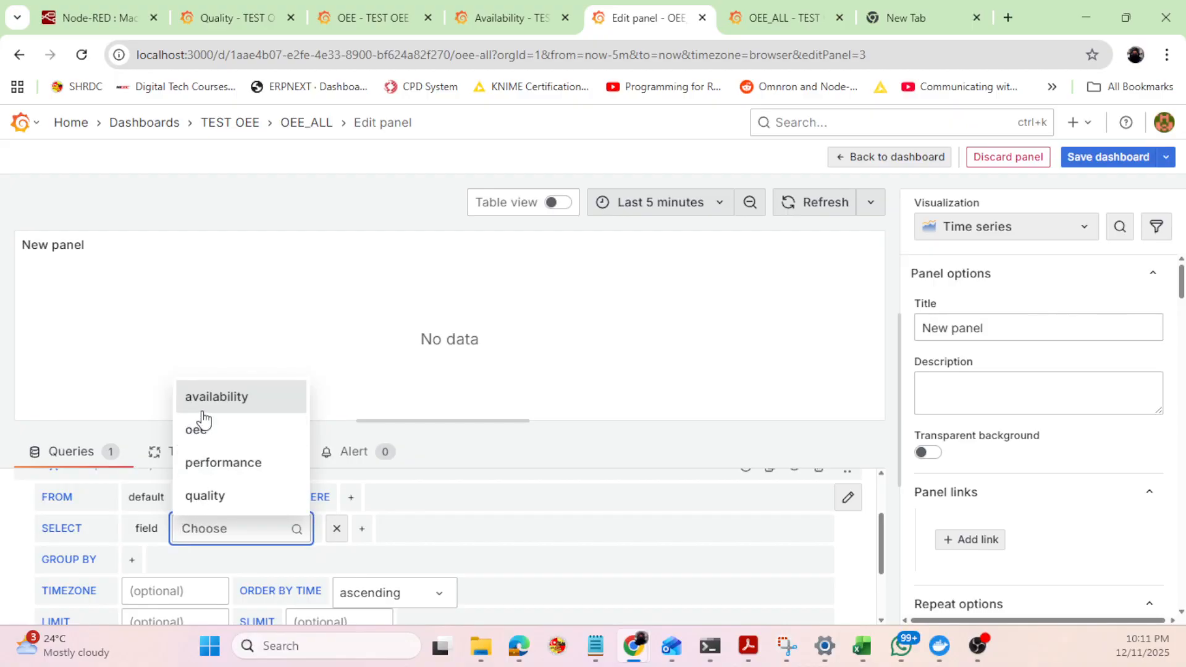
pyautogui.click(208, 471)
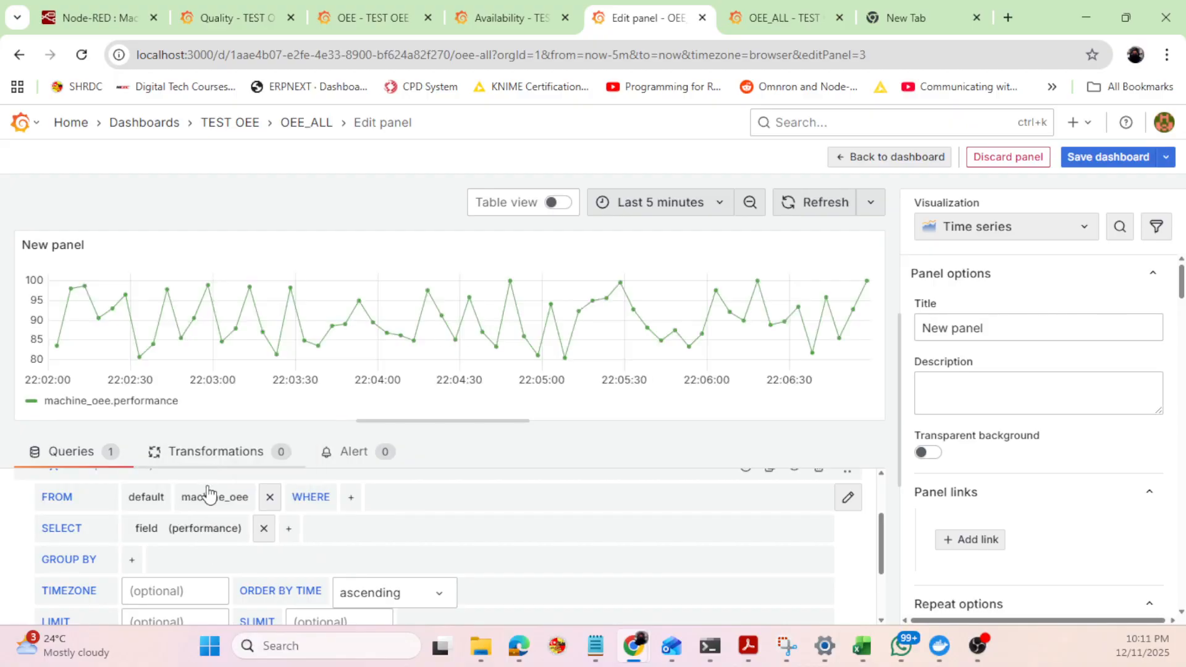
# Change the panel's visualization to the suggested Stat with colored background.
pyautogui.click(1044, 236)
pyautogui.scroll(-2, 1080, 358)
pyautogui.scroll(-6, 1078, 361)
pyautogui.scroll(-10, 1069, 372)
pyautogui.scroll(5, 1066, 371)
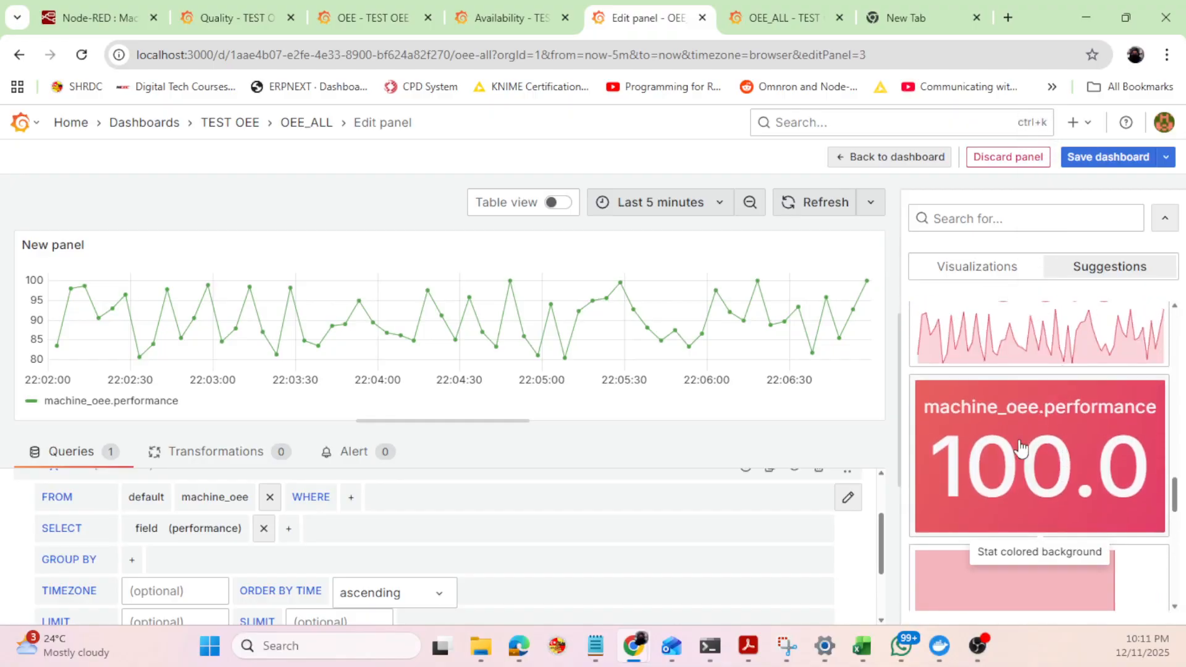
pyautogui.click(1021, 449)
# Replace the panel title with Performance.
pyautogui.moveTo(1001, 328); pyautogui.dragTo(919, 328)
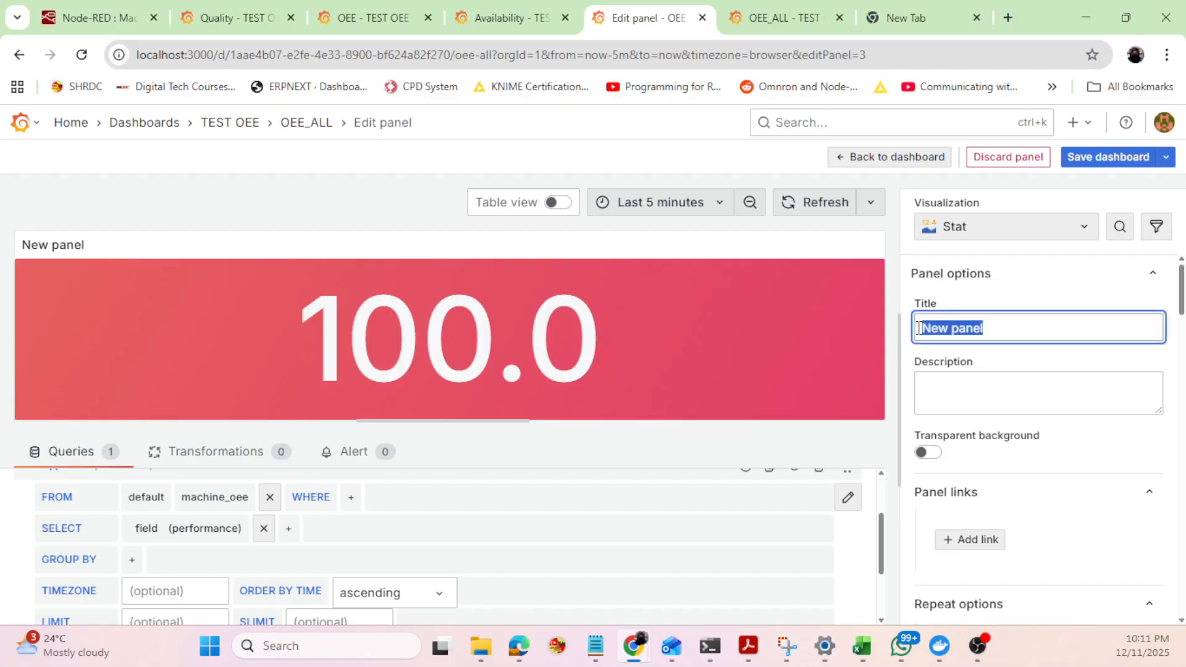
pyautogui.press('BackSpace')
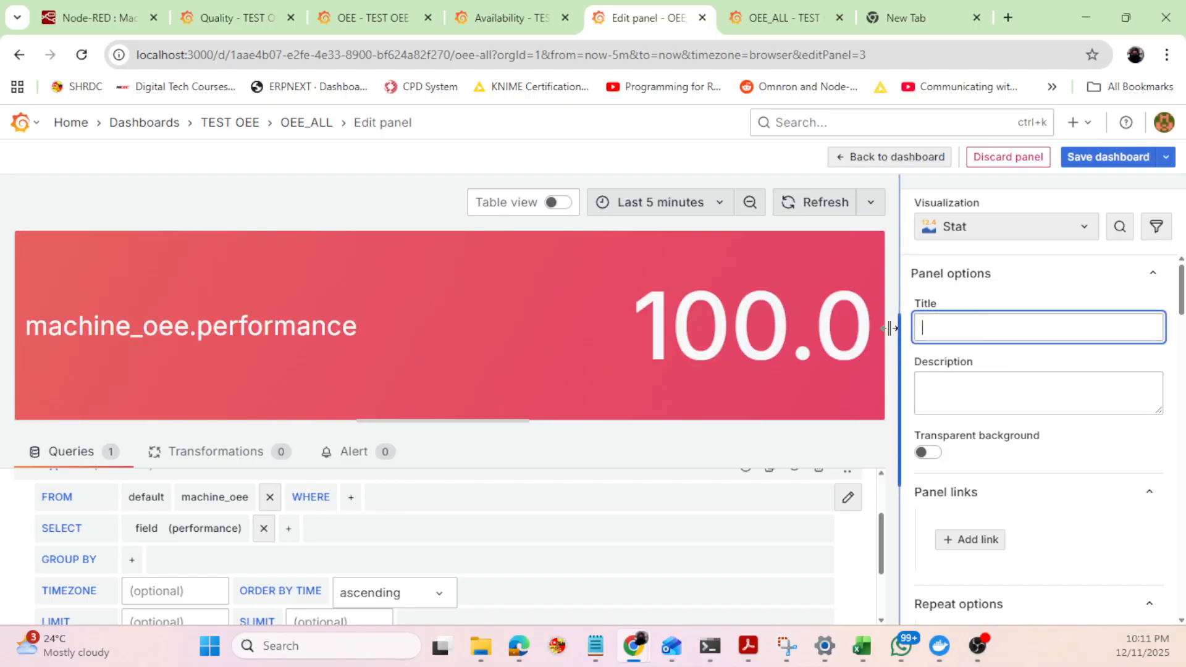
pyautogui.write('Performa')
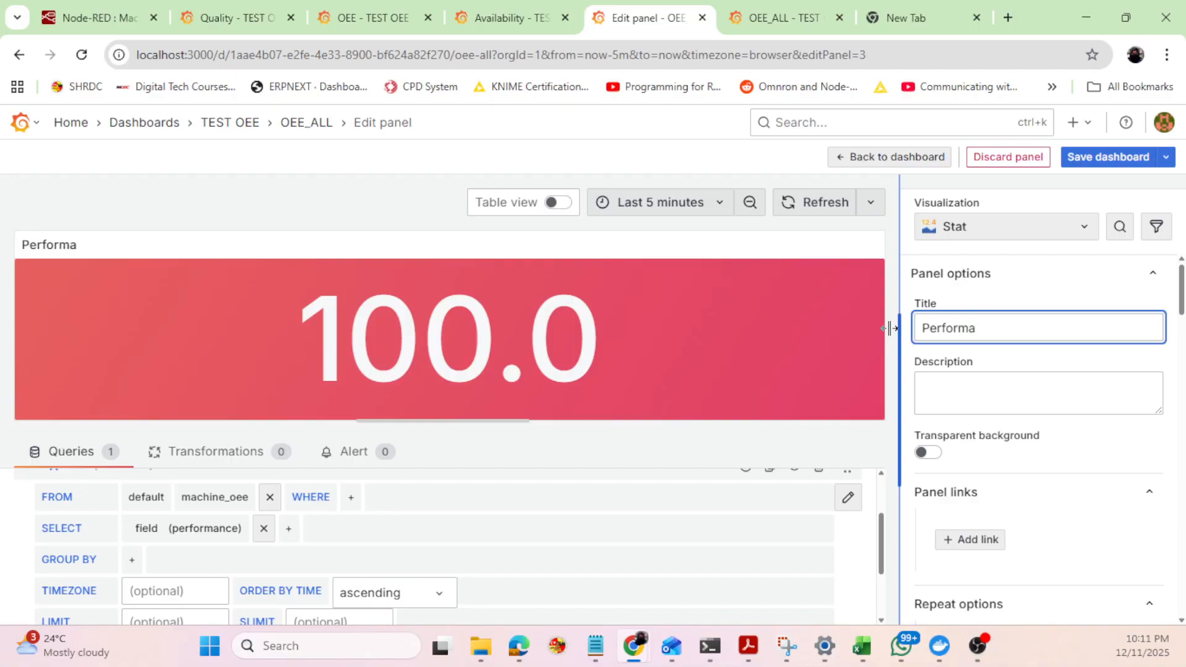
pyautogui.write('nce')
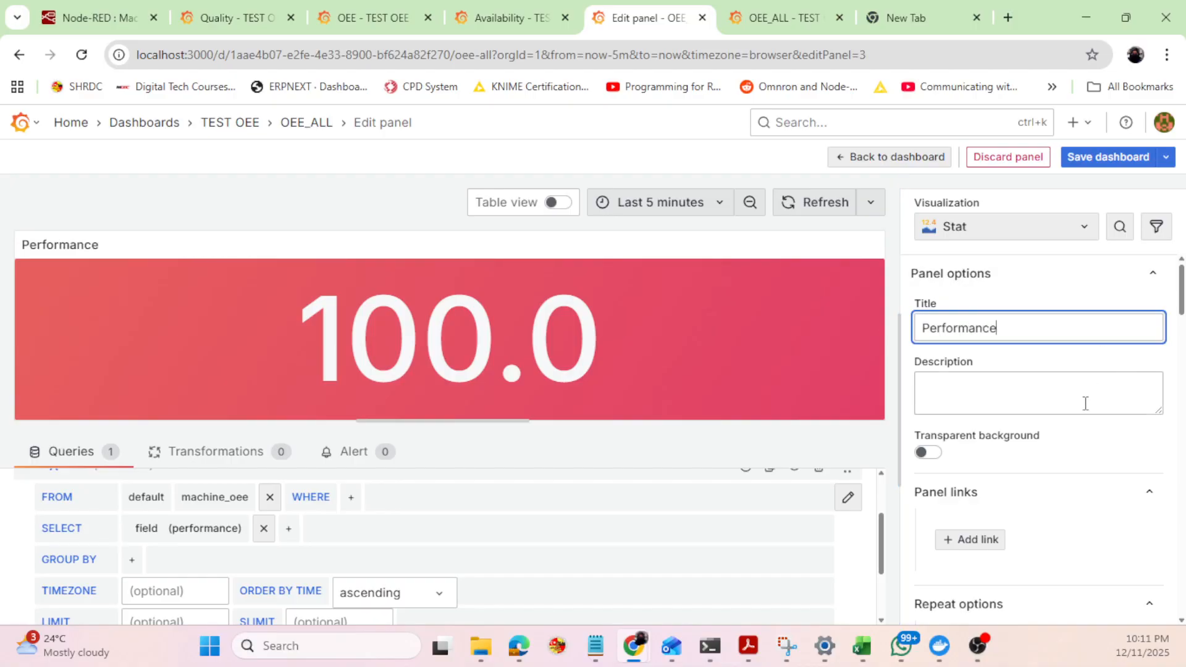
# Copy the panel title into the display name of the standard options so it reads Performance.
pyautogui.scroll(-9, 1046, 444)
pyautogui.scroll(9, 1045, 450)
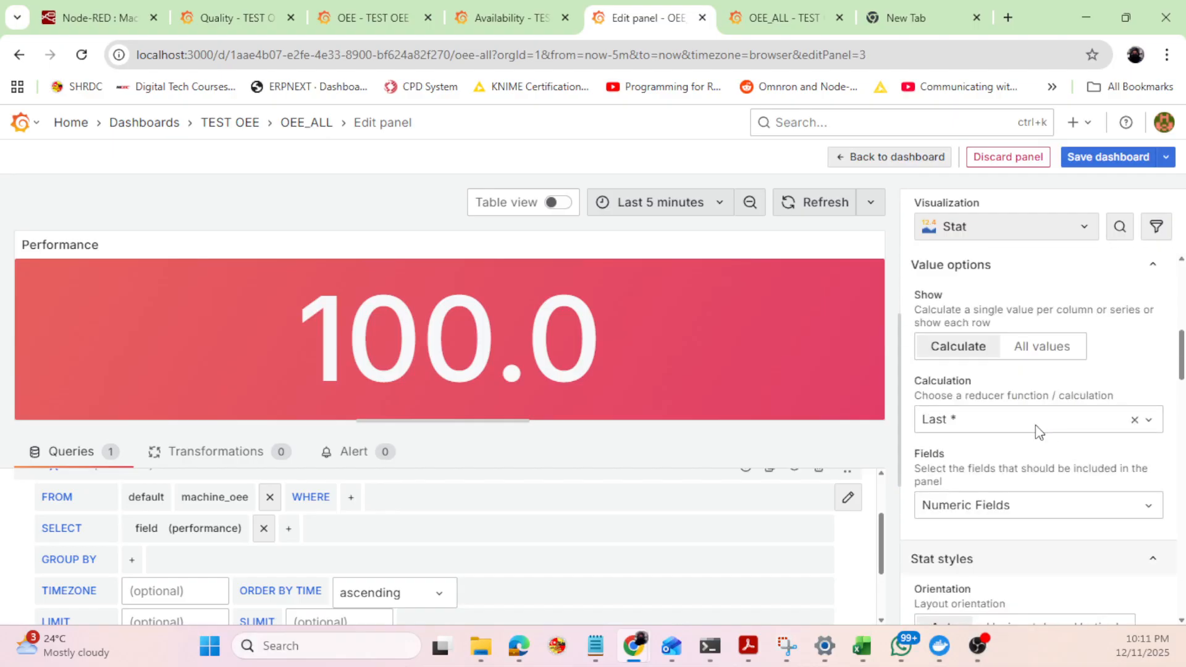
pyautogui.moveTo(1016, 326); pyautogui.dragTo(872, 319)
pyautogui.hotkey('ctrl', 'c')
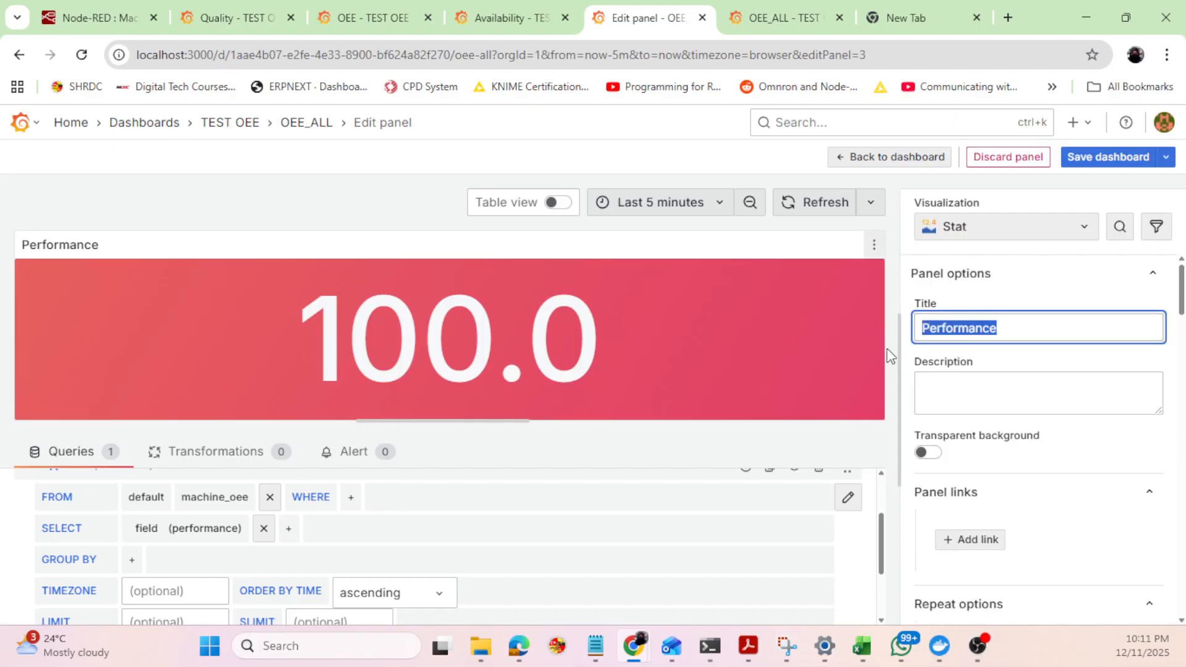
pyautogui.scroll(-4, 1106, 494)
pyautogui.scroll(-15, 1084, 502)
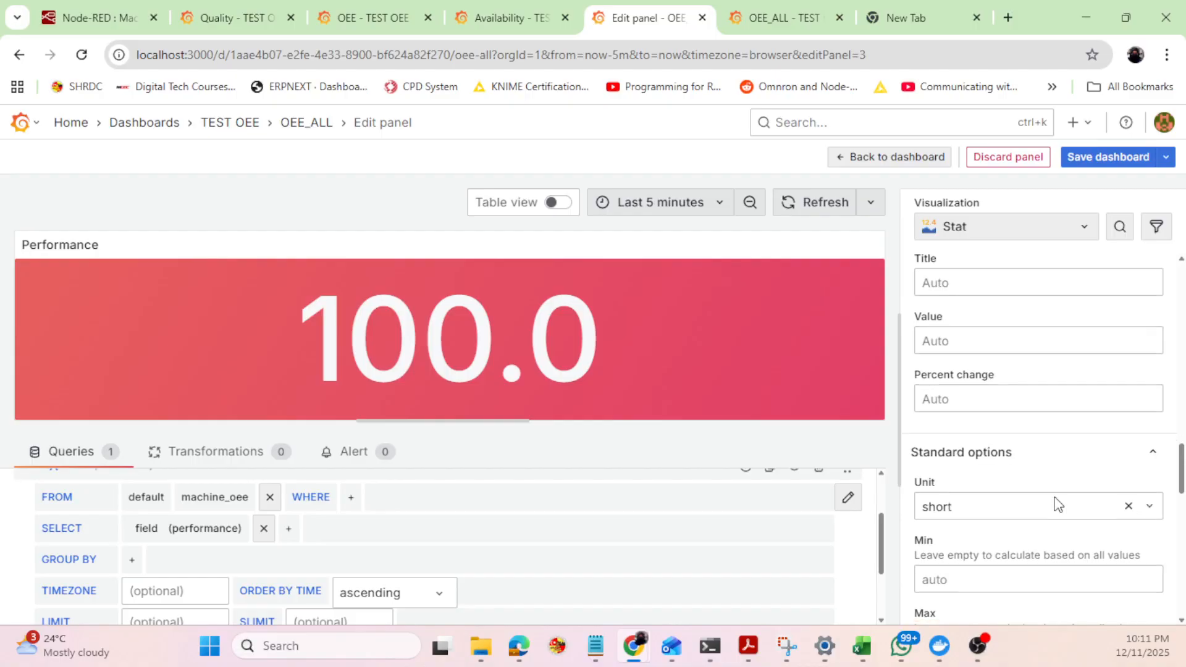
pyautogui.scroll(-1, 1054, 498)
pyautogui.click(944, 322)
pyautogui.hotkey('ctrl', 'v')
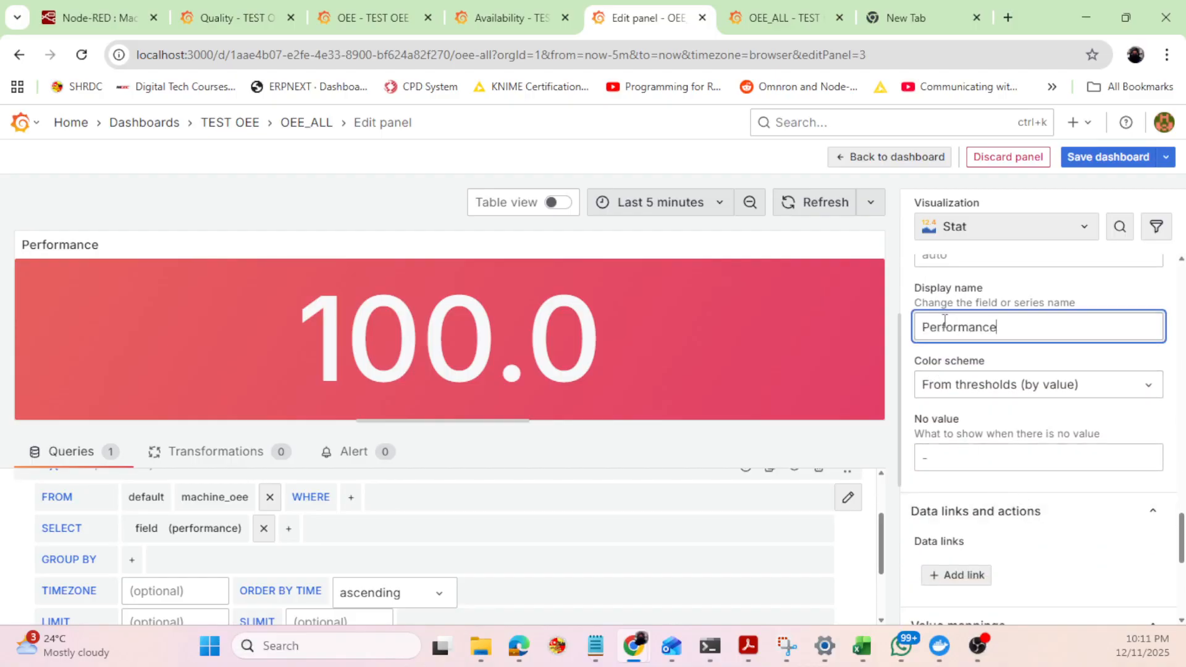
pyautogui.scroll(-1, 1009, 411)
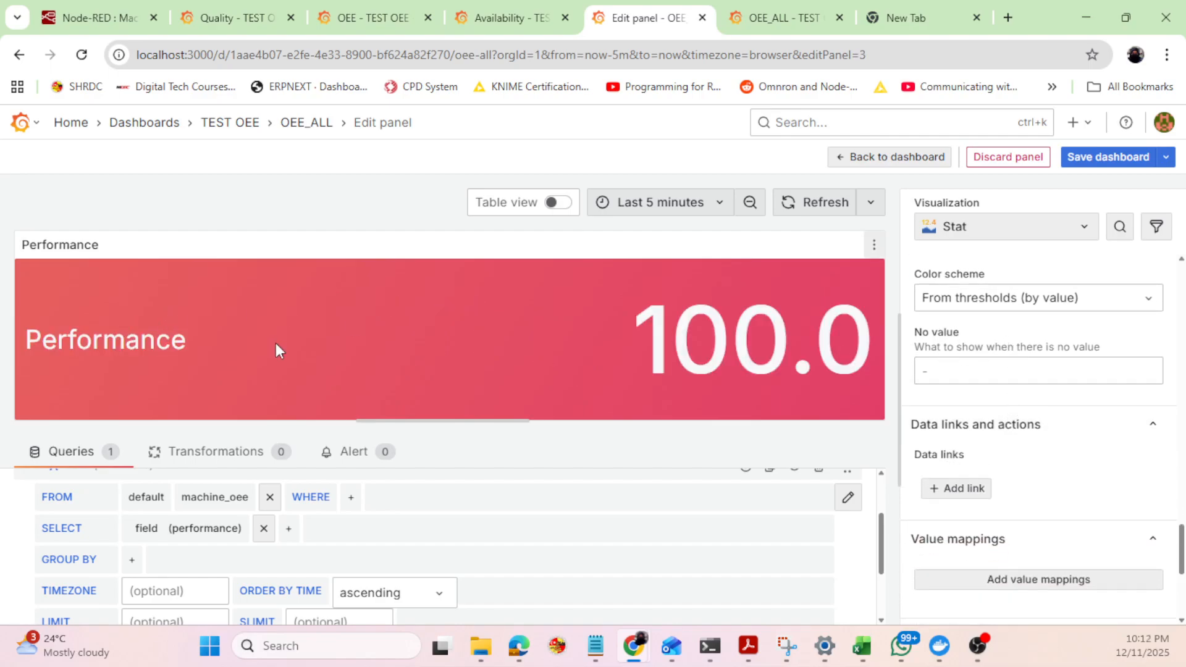
# Save the dashboard with the new Performance panel and return to the dashboard view.
pyautogui.scroll(-5, 1036, 429)
pyautogui.scroll(2, 1066, 320)
pyautogui.scroll(2, 1066, 320)
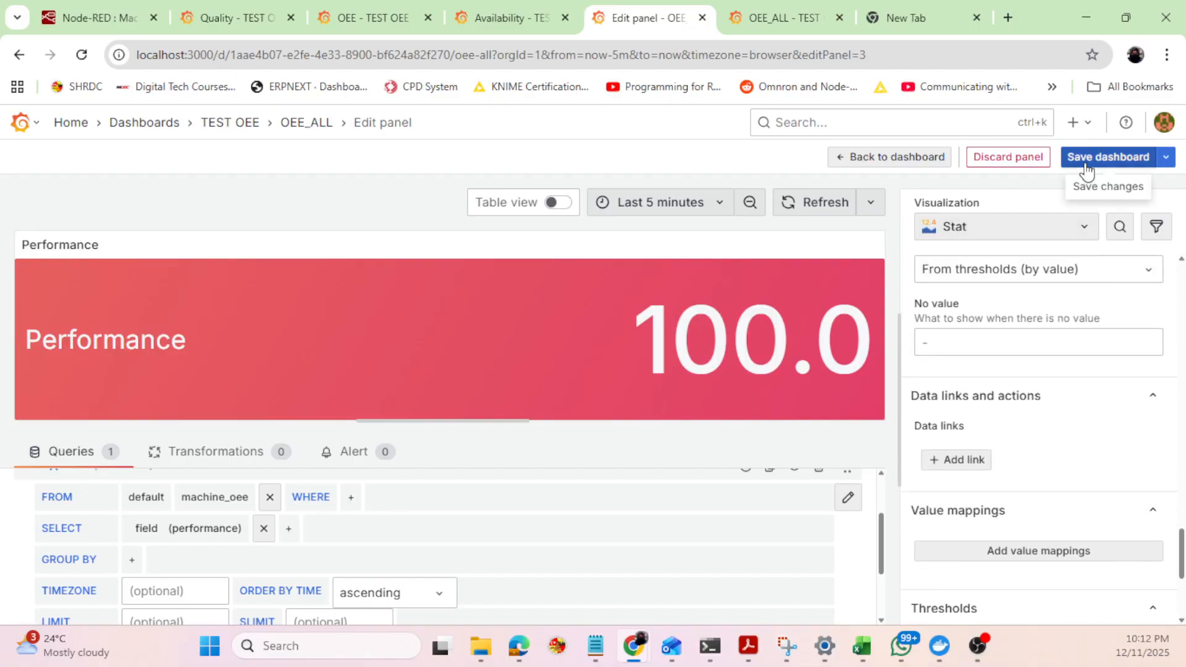
pyautogui.click(1087, 162)
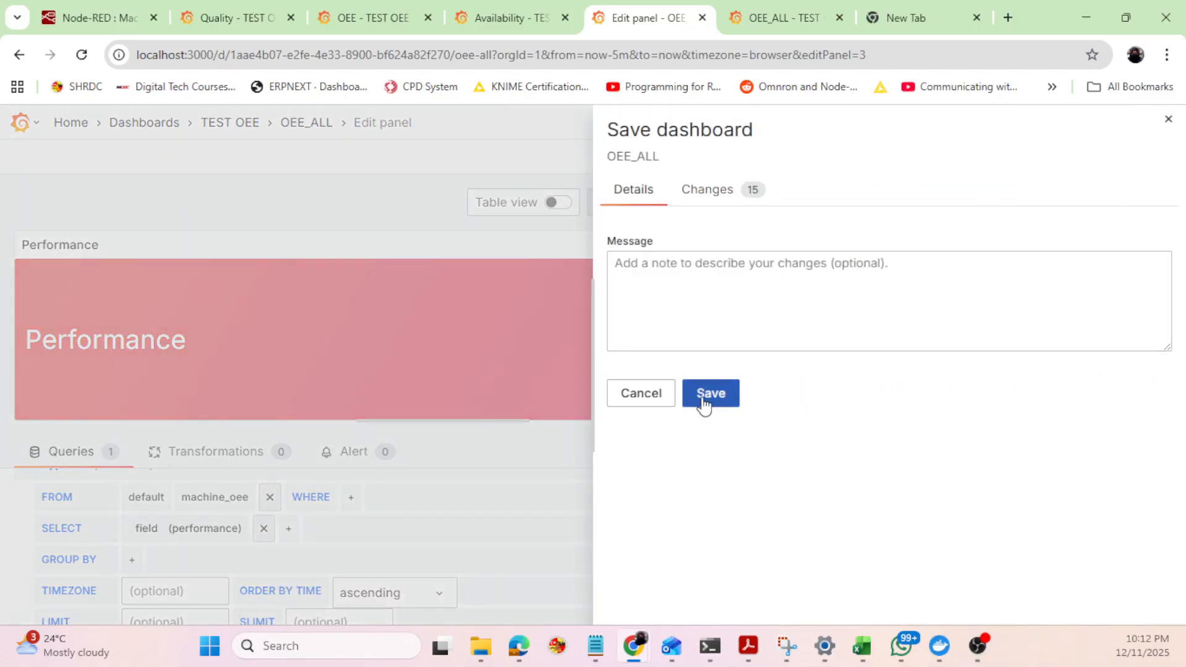
pyautogui.click(704, 402)
pyautogui.click(847, 167)
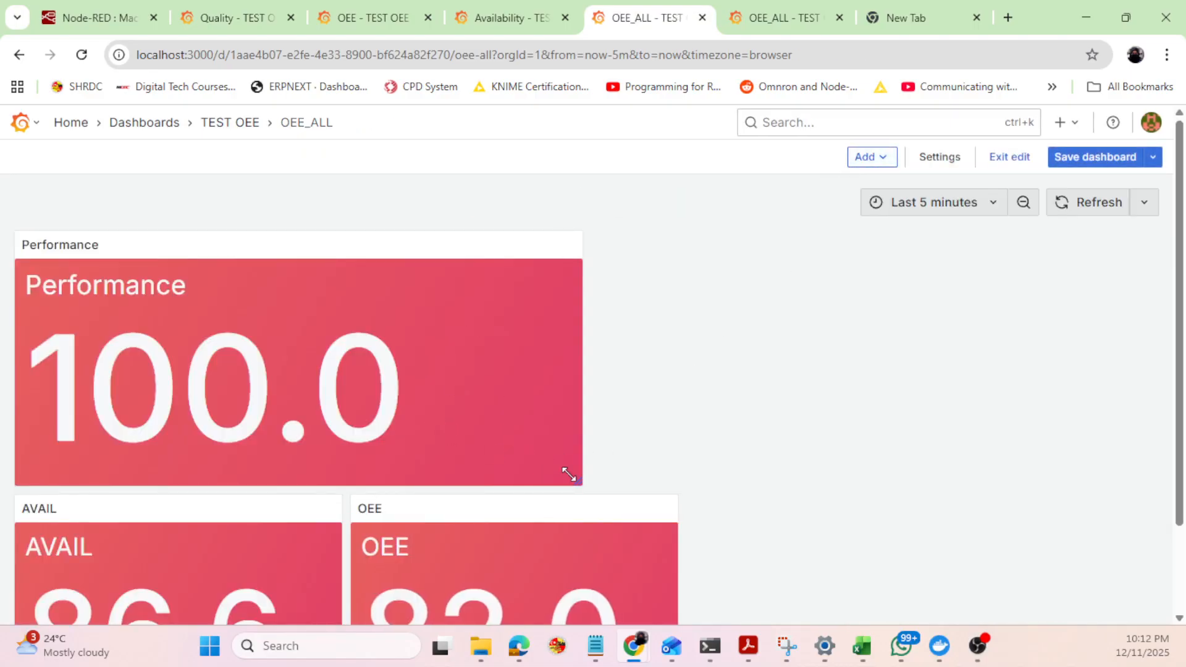
# Shrink the Performance panel to match its neighbours and arrange the panels in one row as OEE, Performance, AVAIL.
pyautogui.moveTo(581, 480); pyautogui.dragTo(331, 443)
pyautogui.moveTo(239, 480); pyautogui.dragTo(902, 238)
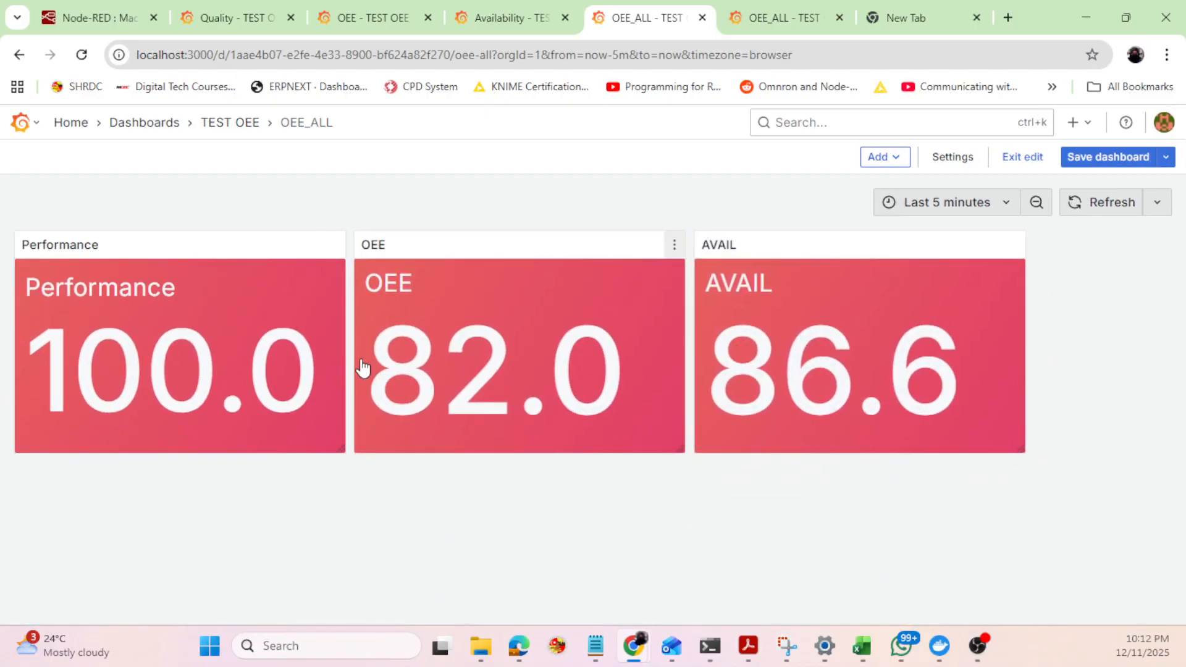
pyautogui.moveTo(269, 253); pyautogui.dragTo(649, 253)
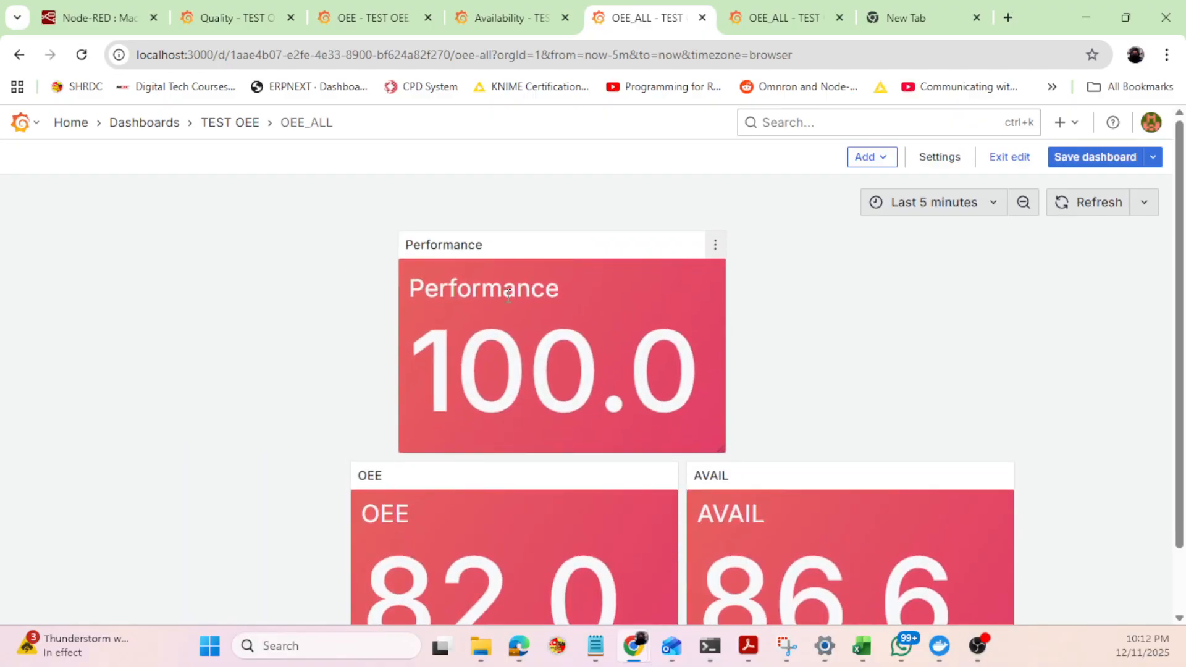
pyautogui.moveTo(516, 480); pyautogui.dragTo(372, 248)
pyautogui.moveTo(466, 241); pyautogui.dragTo(411, 242)
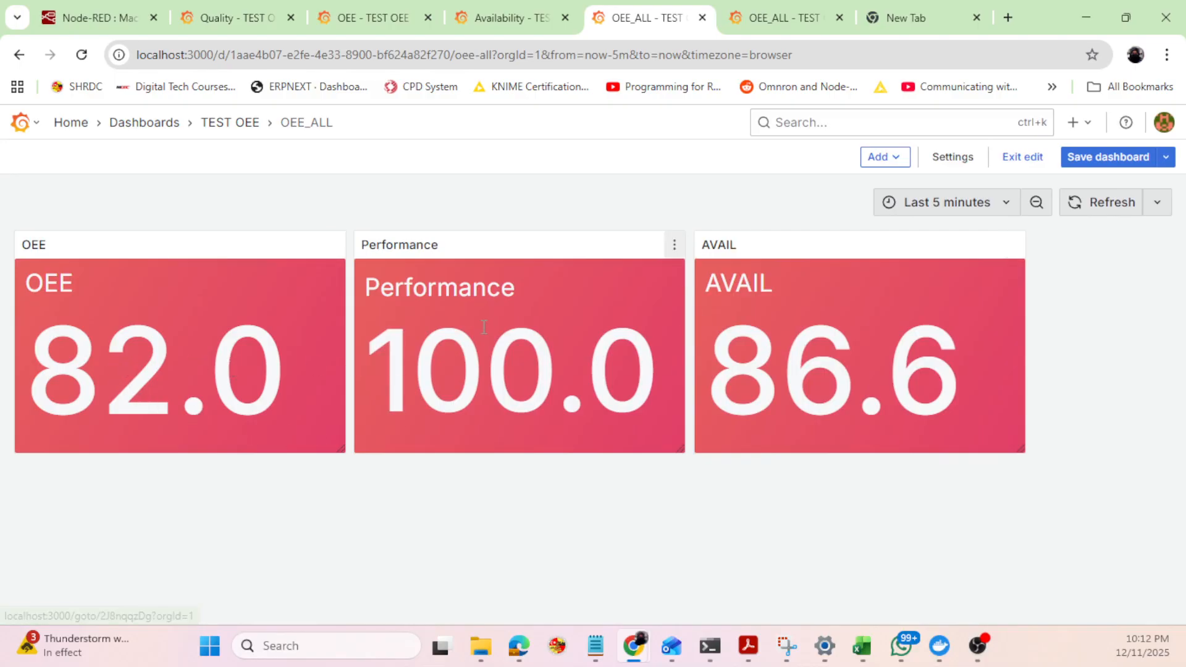
pyautogui.doubleClick(544, 303)
pyautogui.click(555, 276)
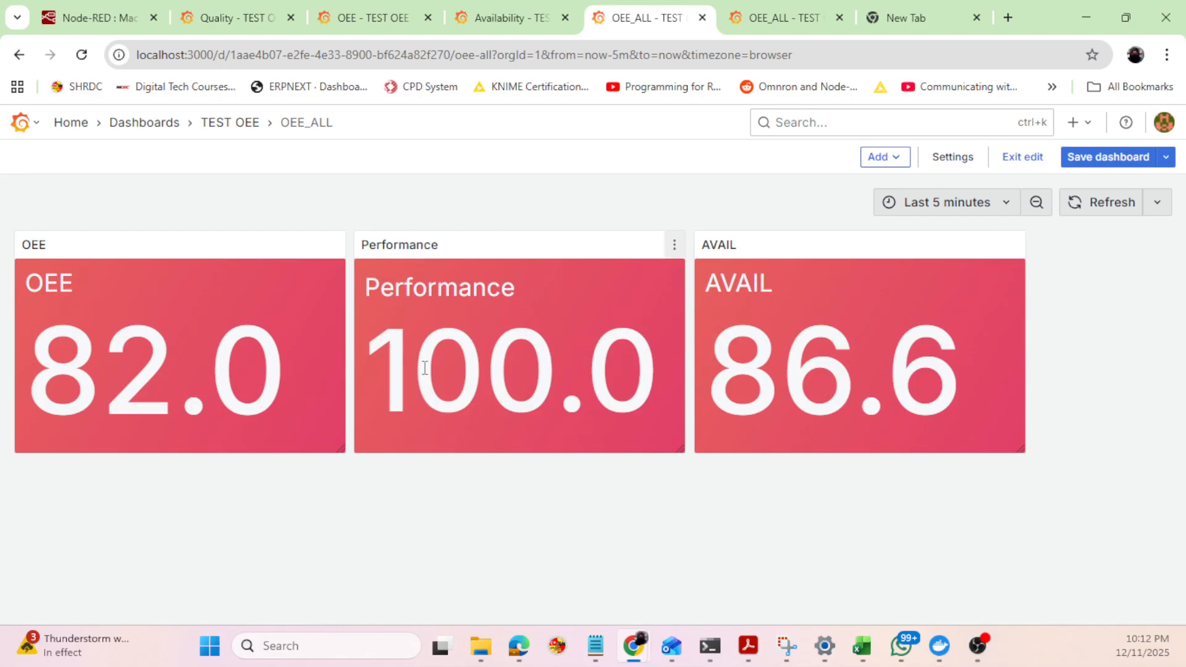
pyautogui.click(878, 157)
pyautogui.click(538, 286)
pyautogui.doubleClick(565, 304)
pyautogui.click(522, 301)
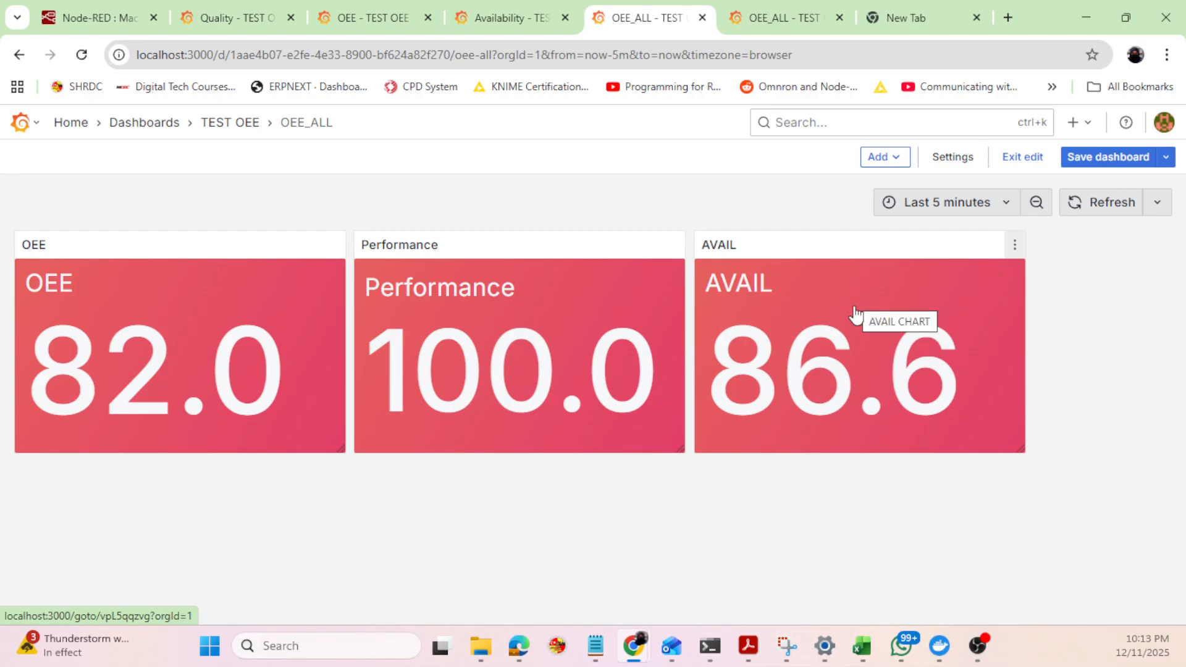
# Follow the OEE panel's link to the OEE dashboard, saving the OEE_ALL layout changes on leaving.
pyautogui.click(155, 305)
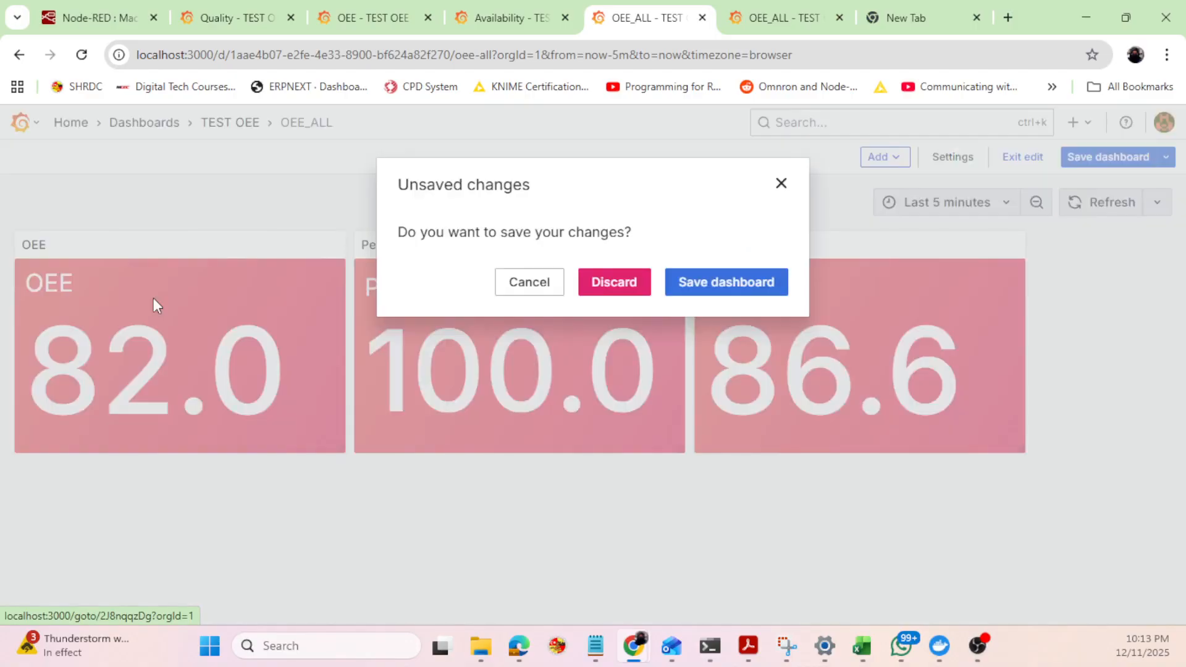
pyautogui.click(781, 284)
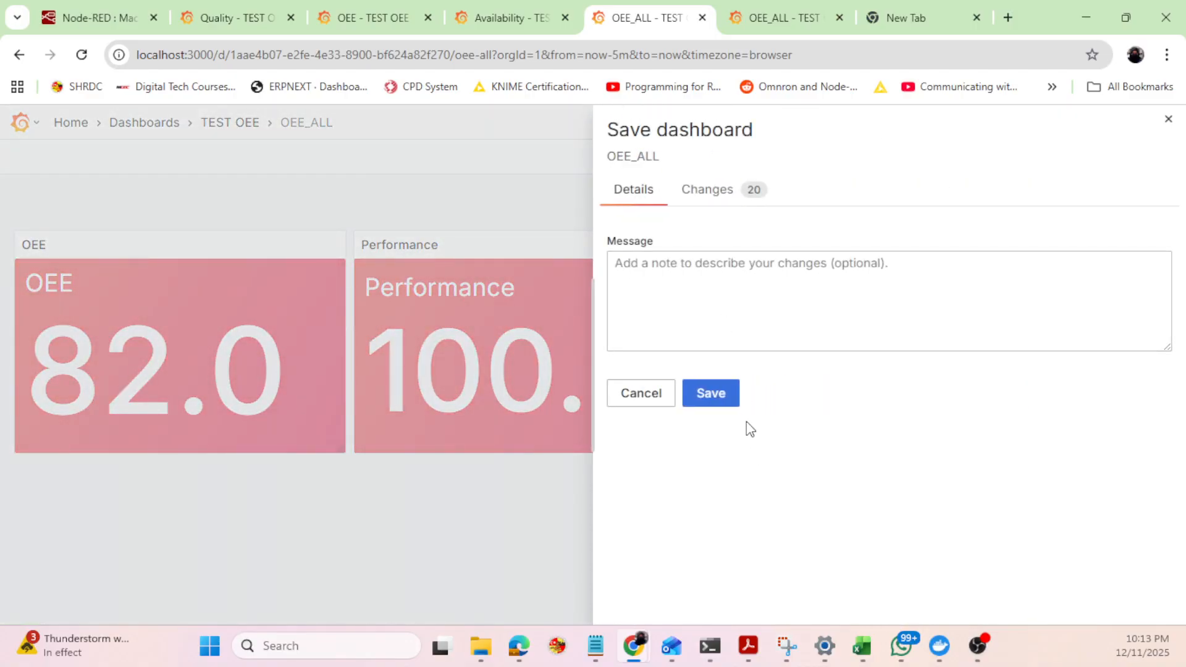
pyautogui.click(703, 381)
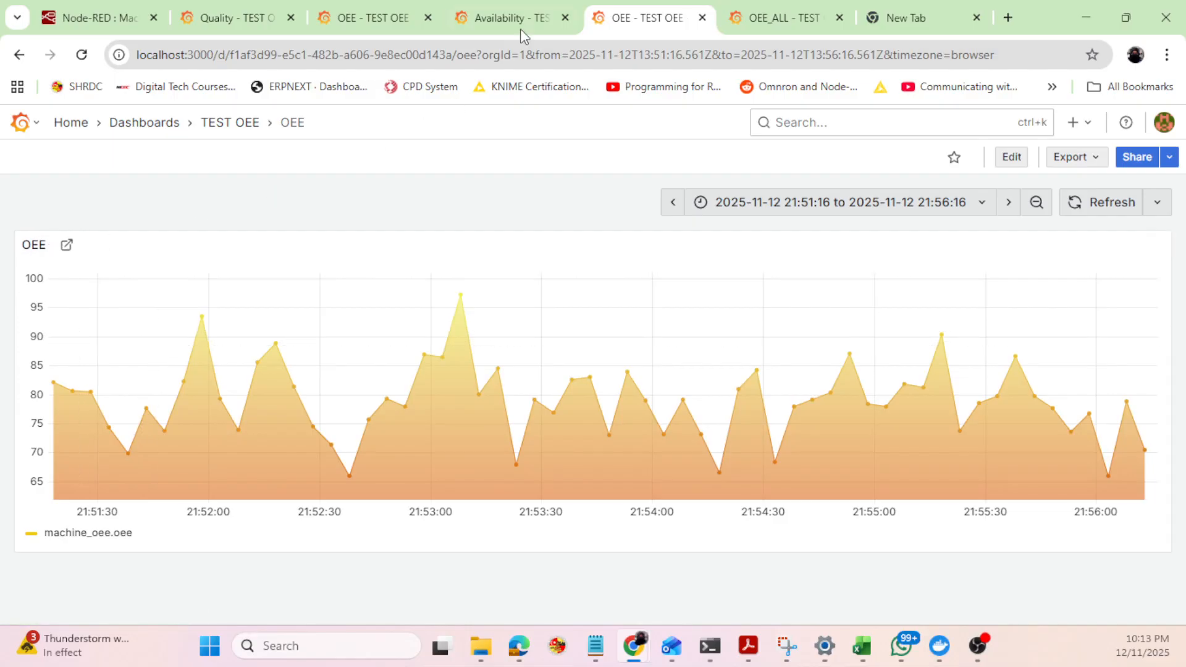
# Test the links between the OEE chart dashboard and the OEE panel of OEE_ALL, ending on OEE_ALL.
pyautogui.click(68, 246)
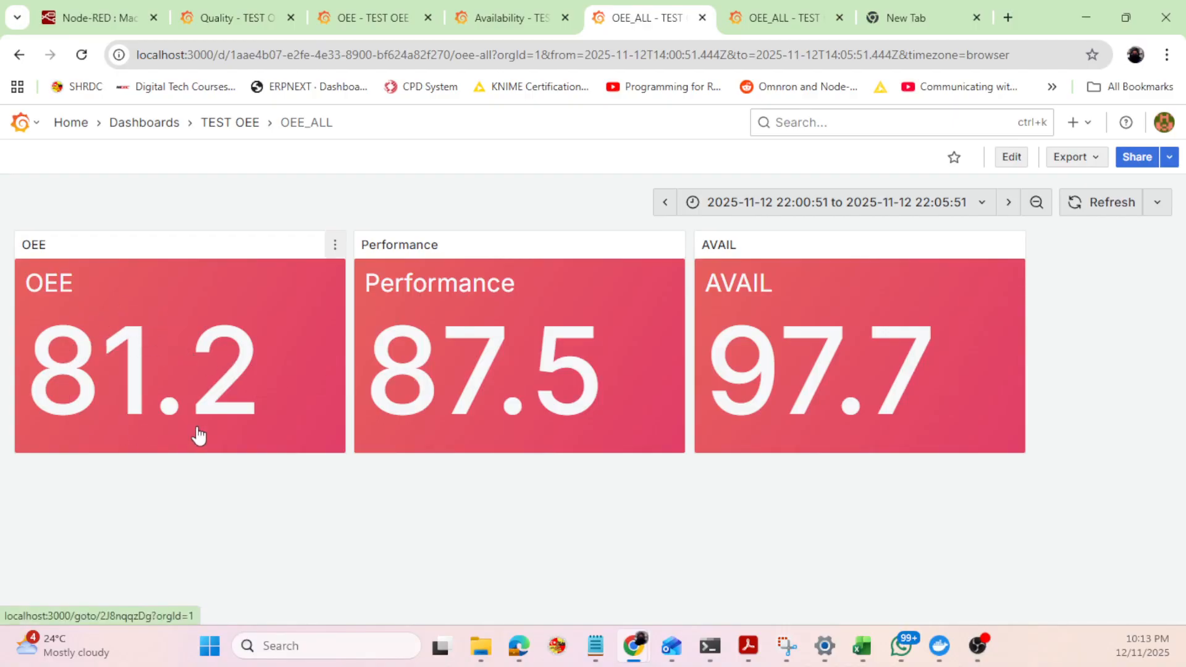
pyautogui.click(287, 377)
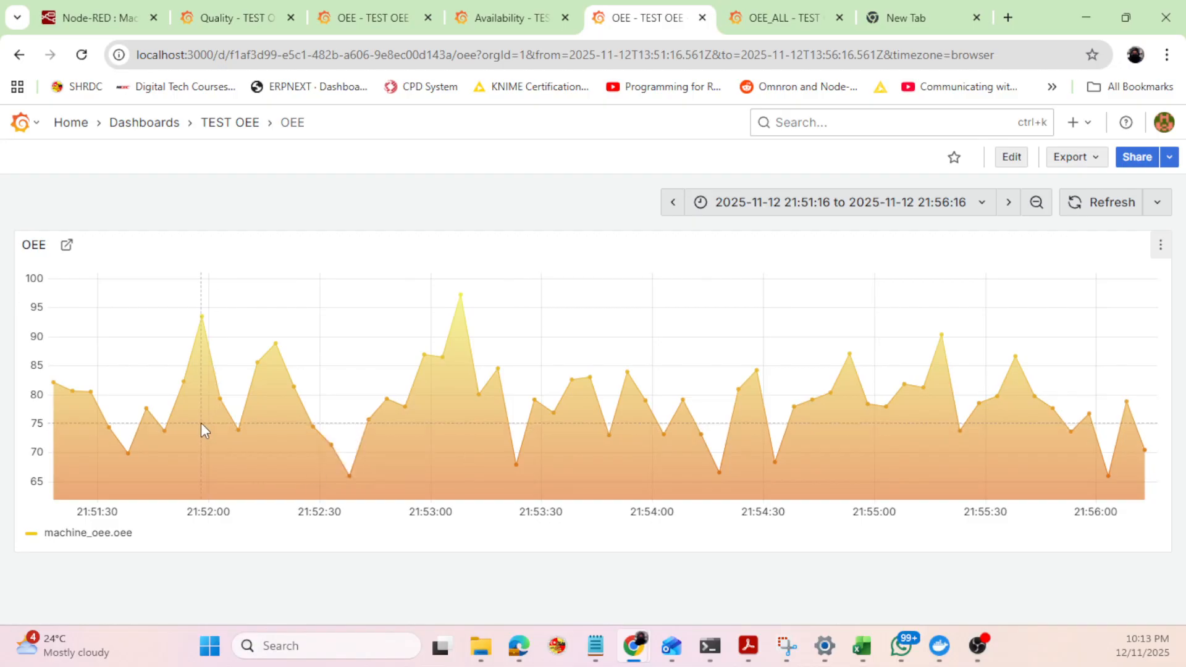
pyautogui.click(68, 246)
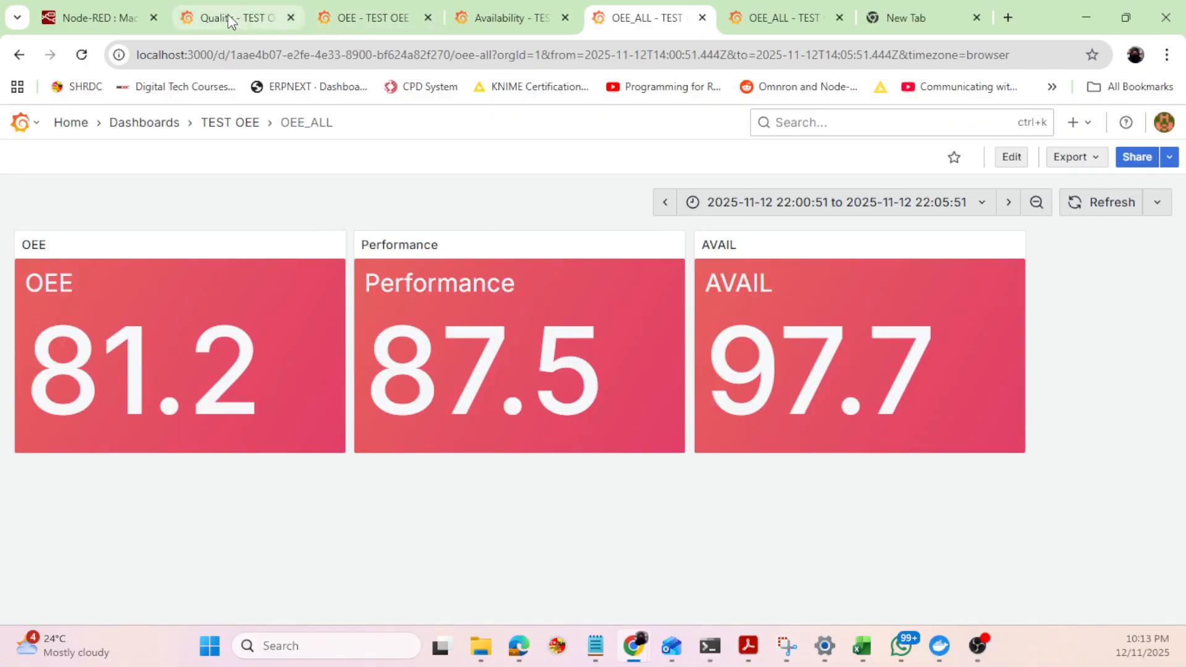
# Open the Performance dashboard from the TEST OEE folder in place of Quality and put the OEE_ALL browser tab beside it.
pyautogui.moveTo(230, 21)
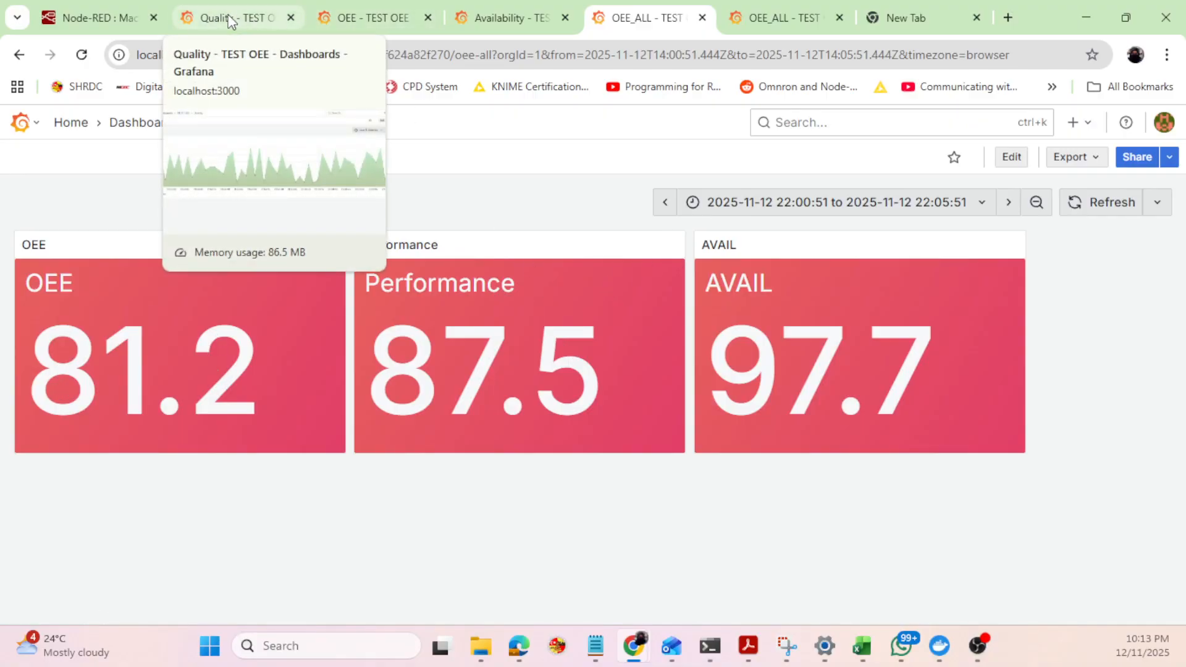
pyautogui.click(230, 21)
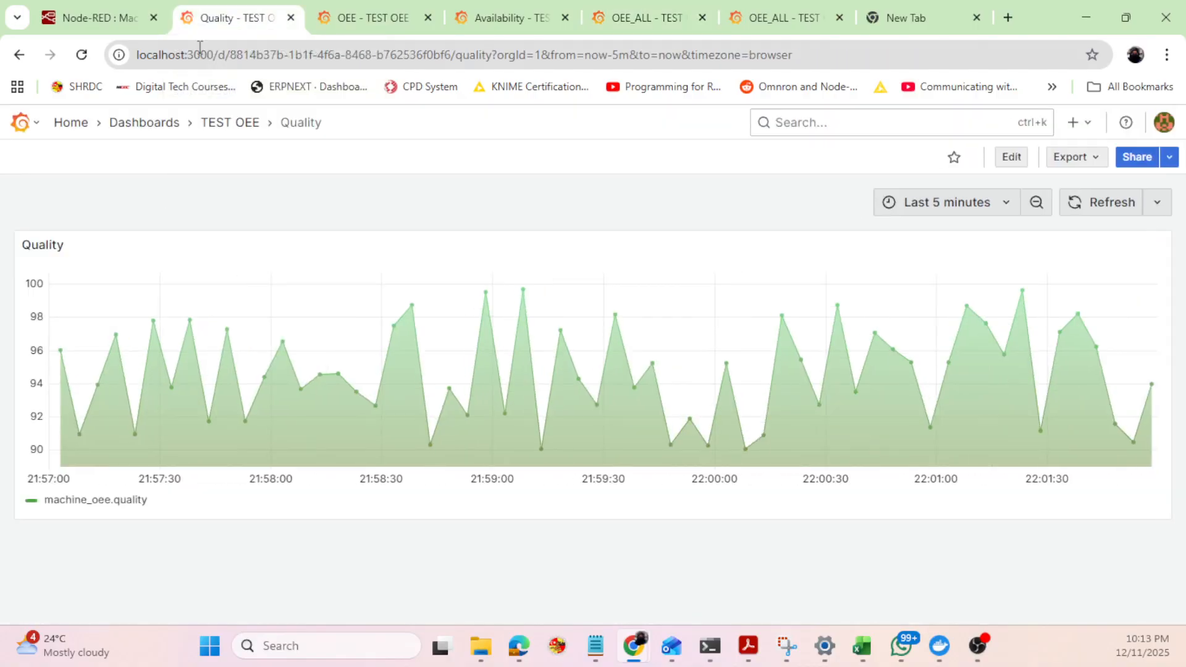
pyautogui.click(232, 123)
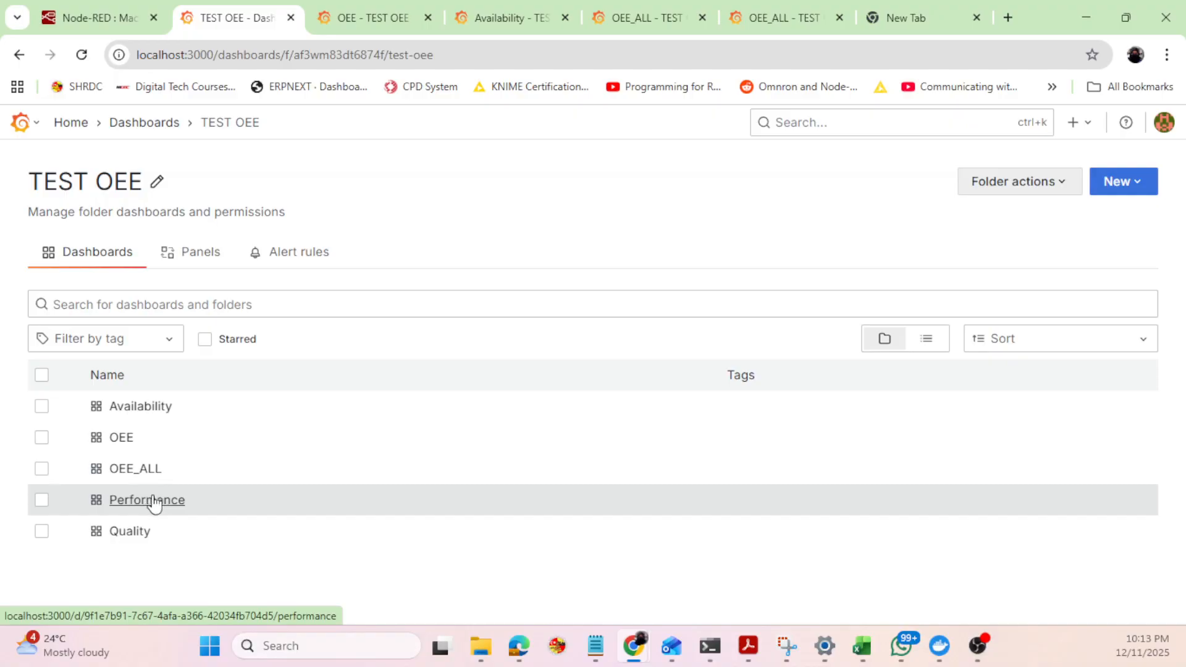
pyautogui.click(154, 501)
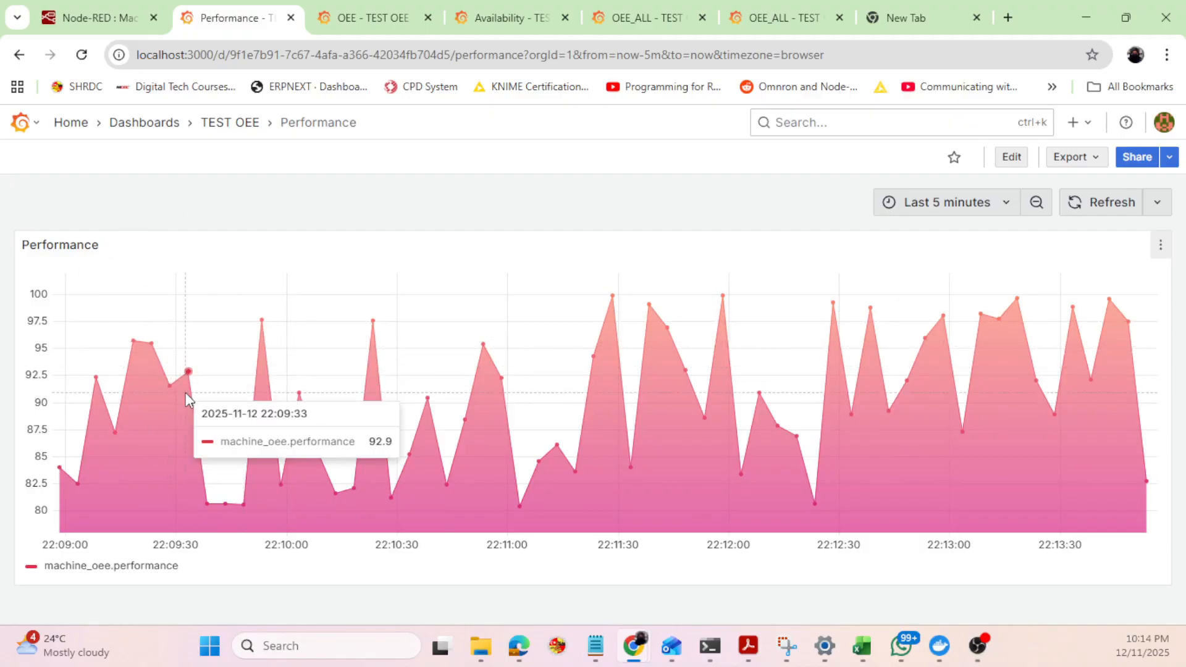
pyautogui.moveTo(659, 28); pyautogui.dragTo(405, 30)
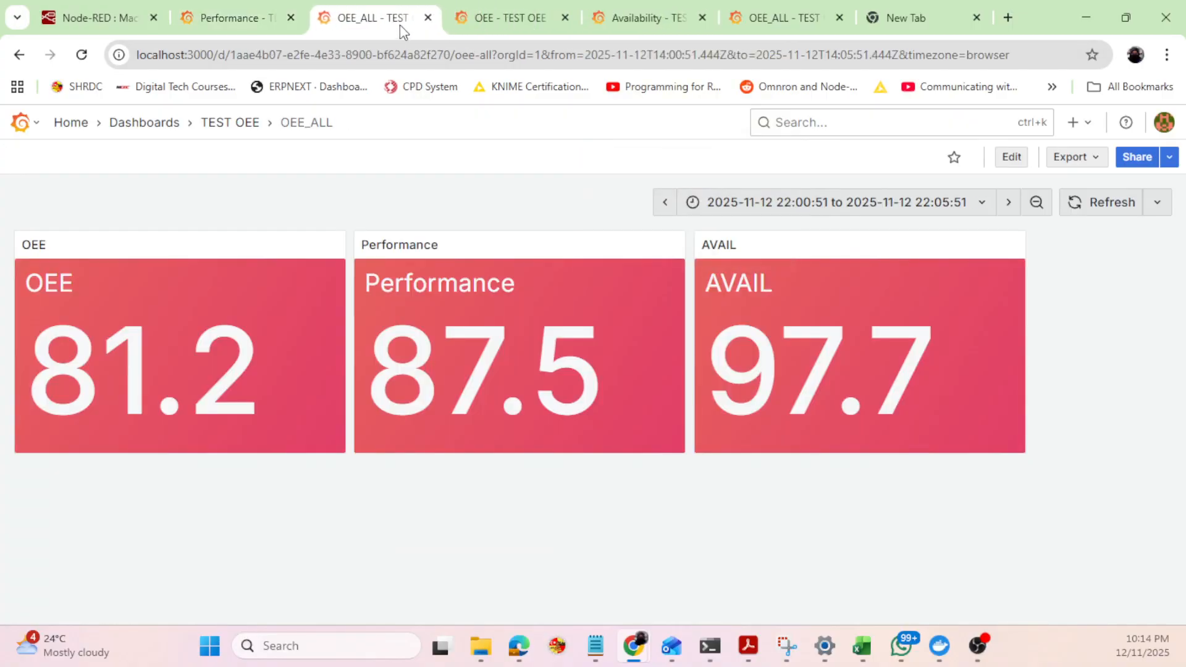
# Compare the Performance dashboard with the OEE_ALL dashboard, ending on OEE_ALL.
pyautogui.click(228, 17)
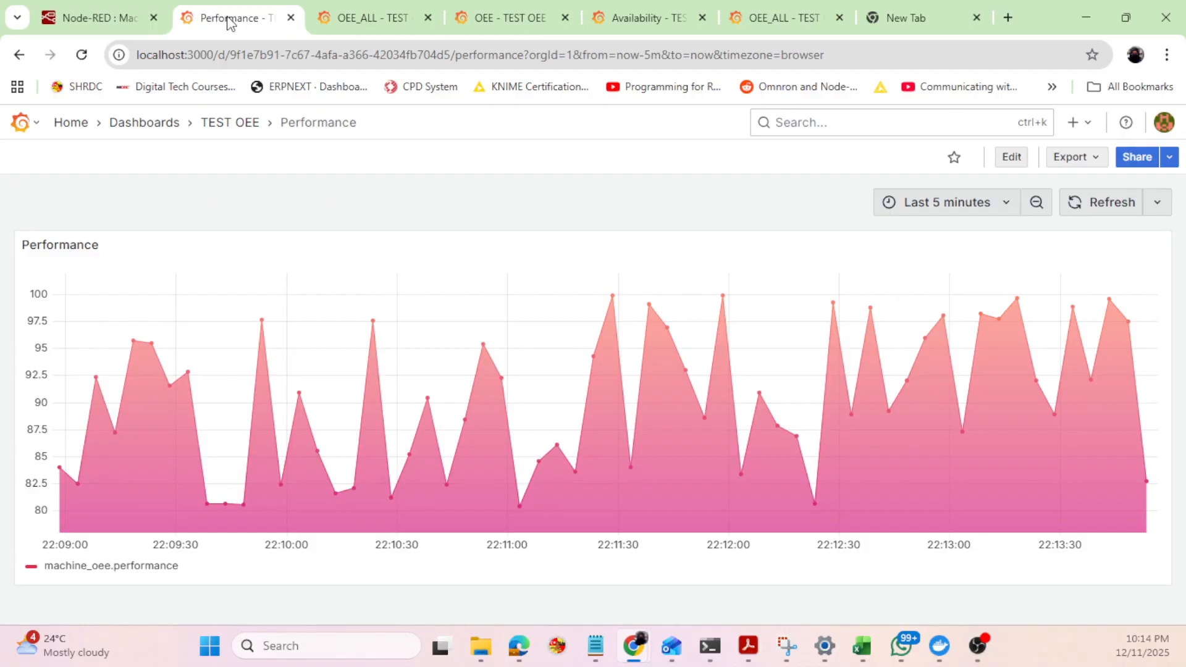
pyautogui.click(357, 22)
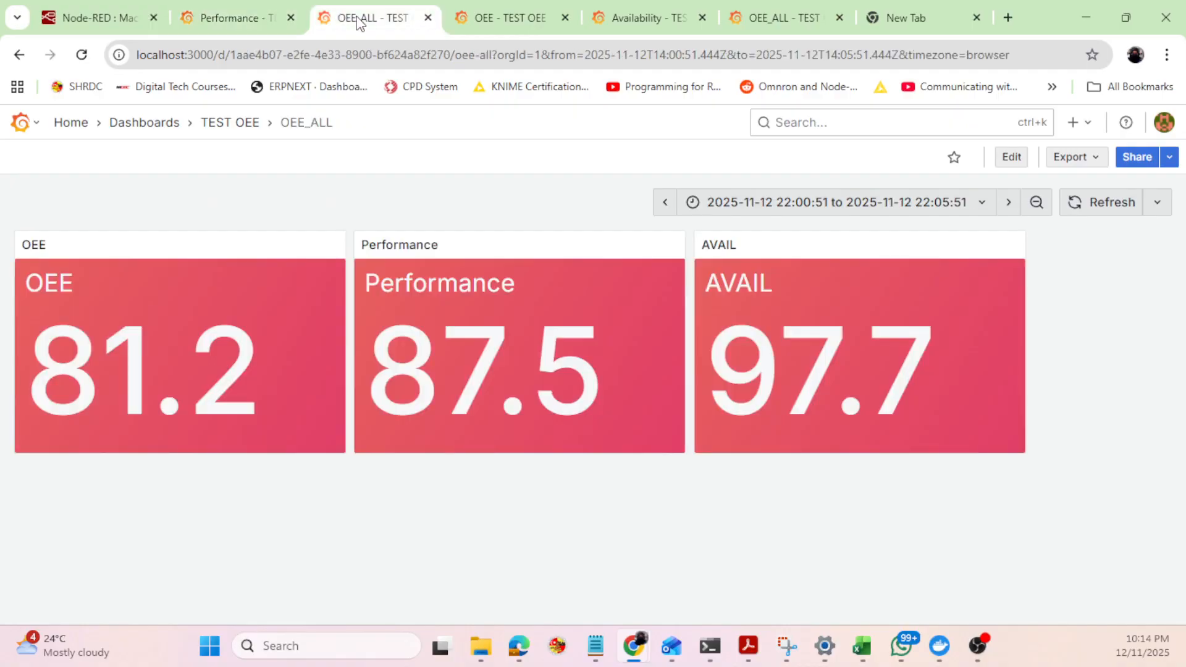
pyautogui.click(248, 22)
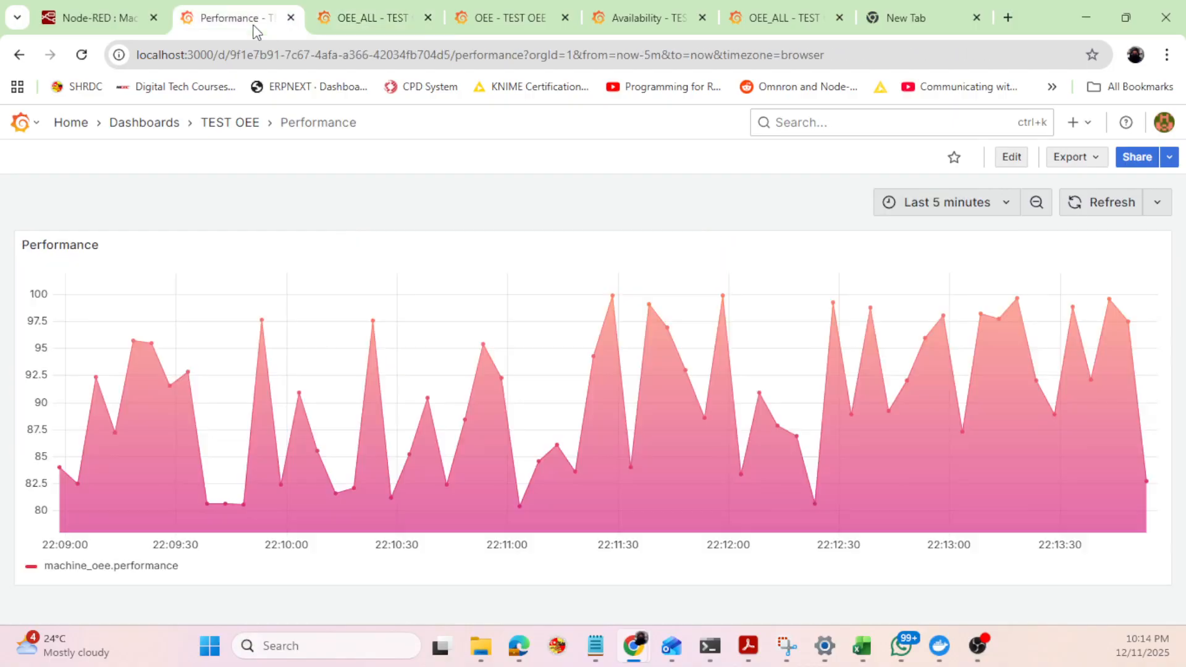
pyautogui.click(366, 22)
pyautogui.click(233, 23)
pyautogui.click(356, 21)
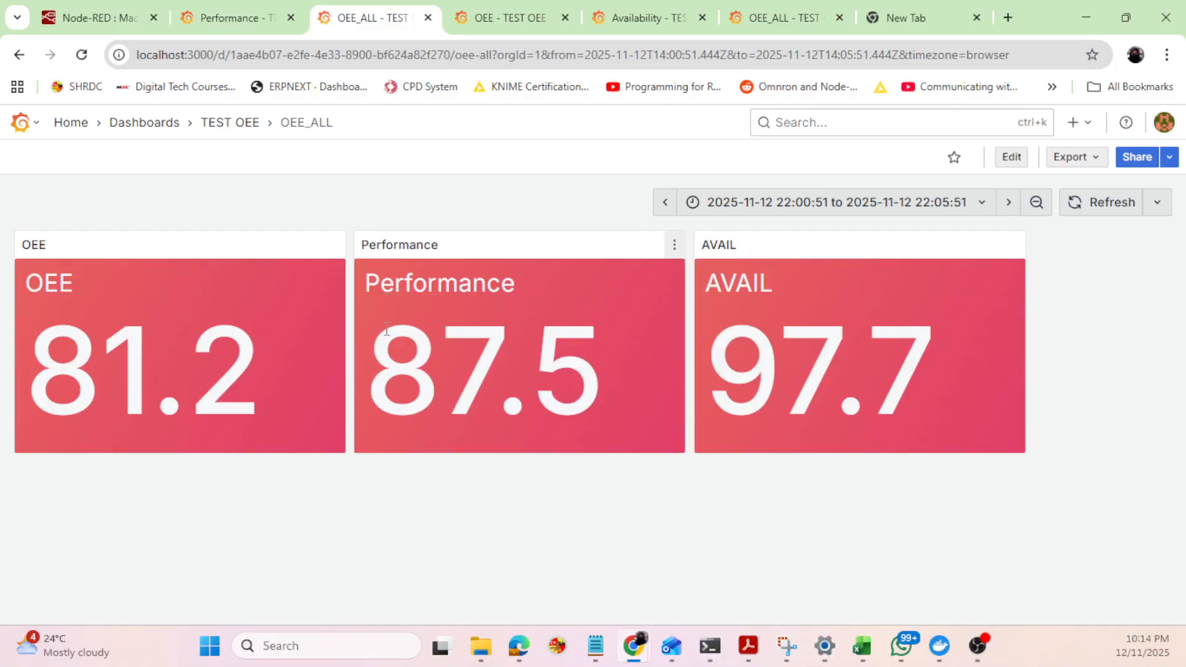
# Open the Performance panel of OEE_ALL for editing, widen its options pane and enlarge the page to 125%.
pyautogui.click(675, 247)
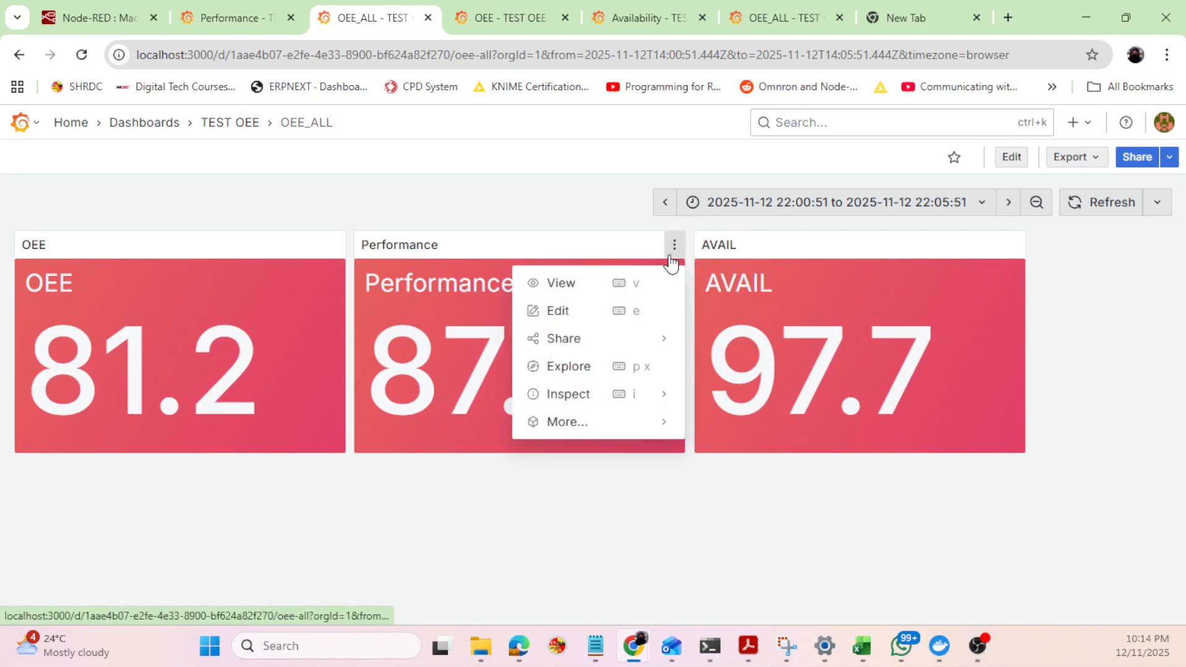
pyautogui.click(566, 313)
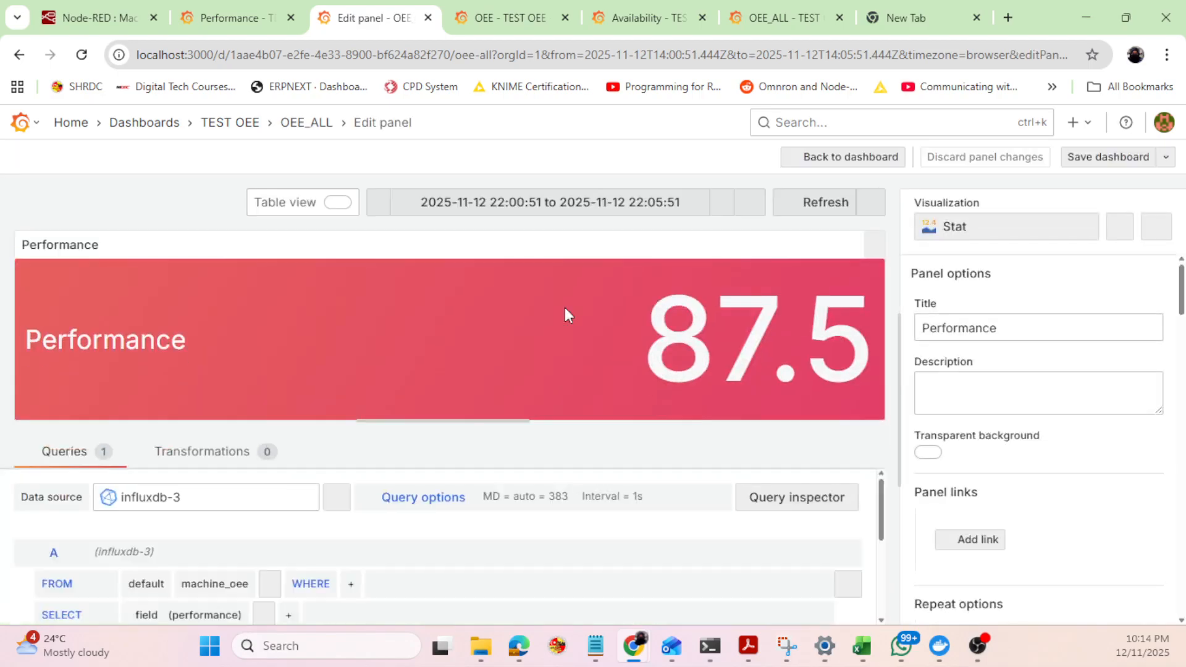
pyautogui.scroll(-3, 1047, 421)
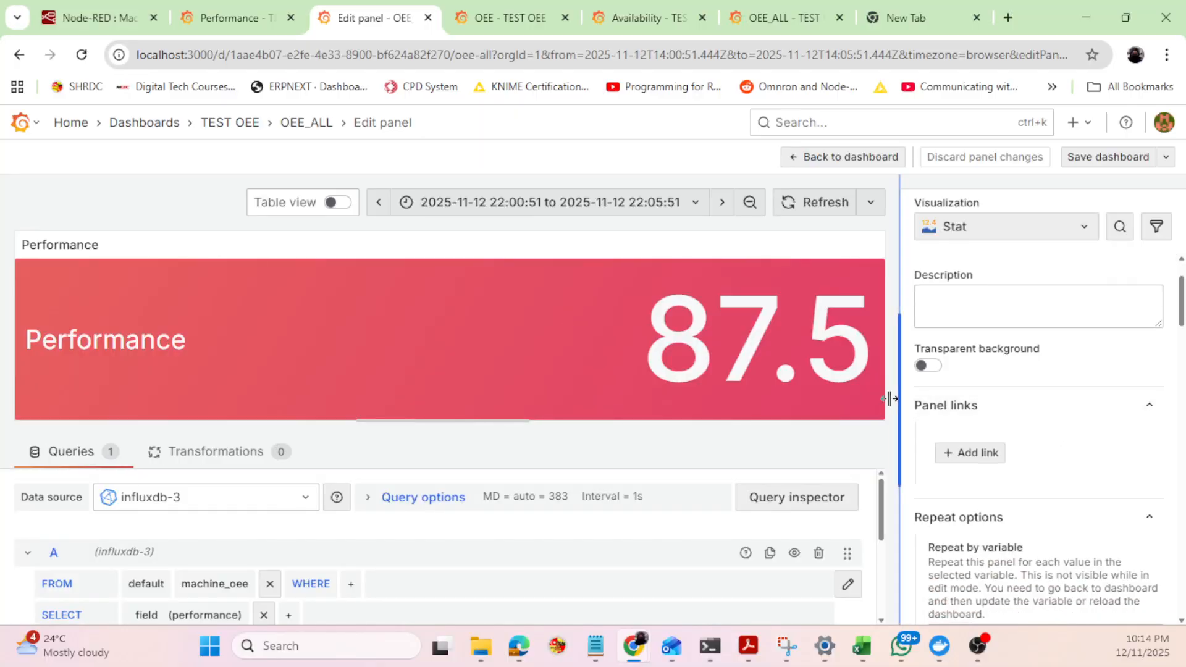
pyautogui.moveTo(897, 396); pyautogui.dragTo(630, 410)
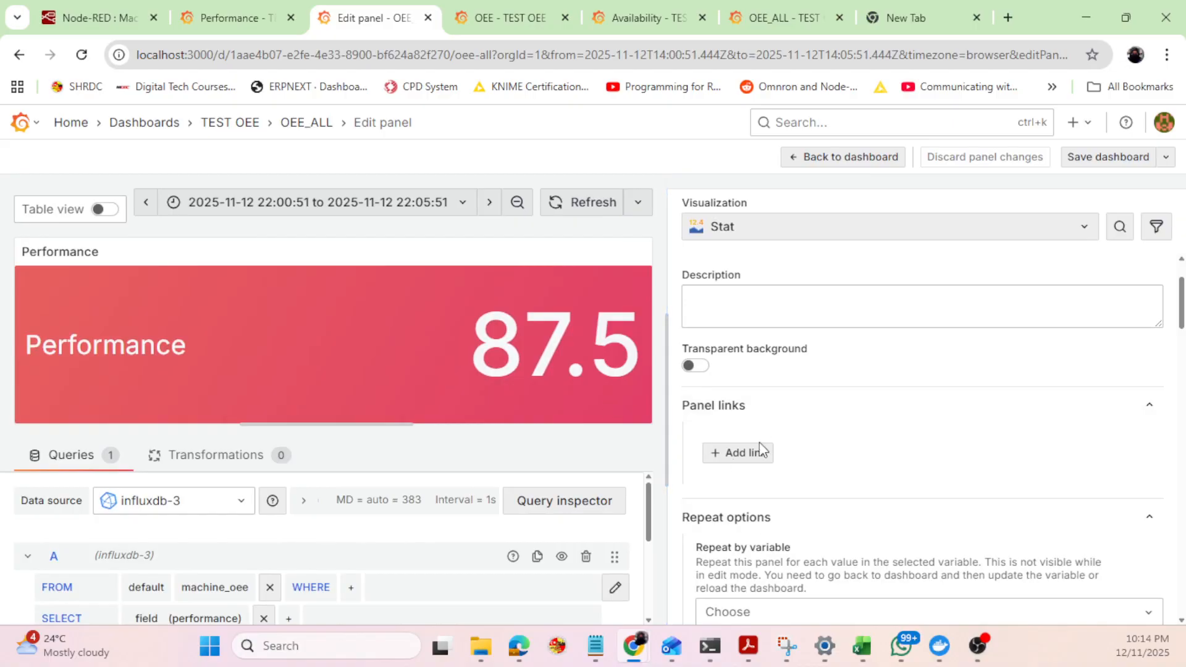
pyautogui.click(1167, 54)
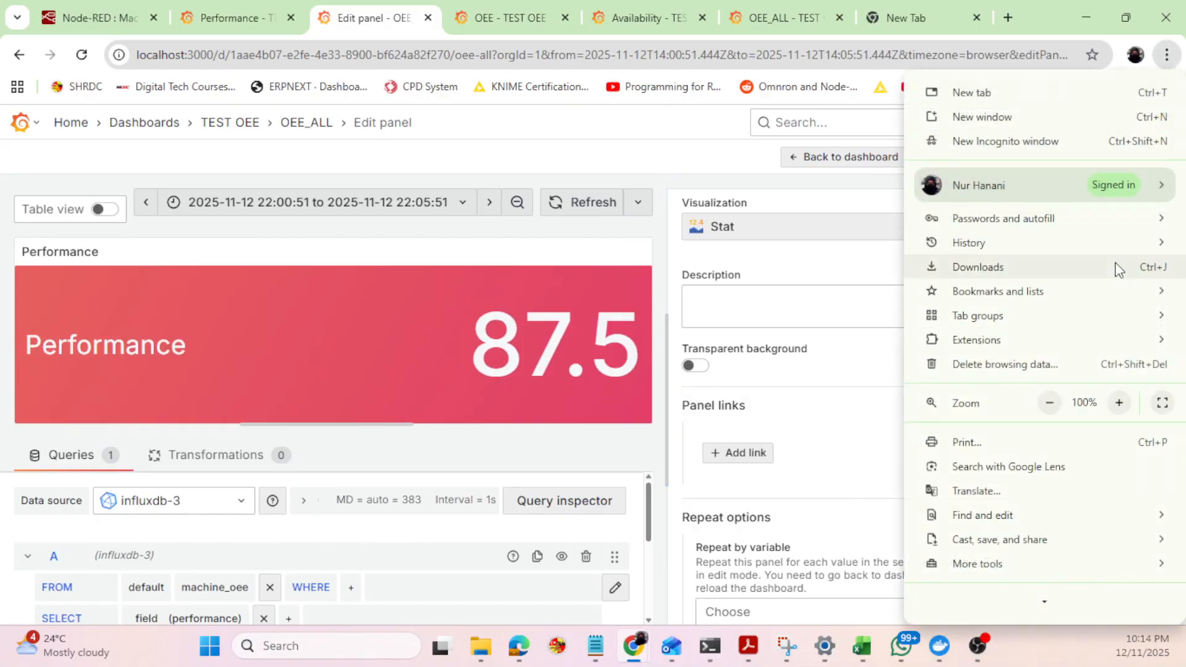
pyautogui.click(1119, 404)
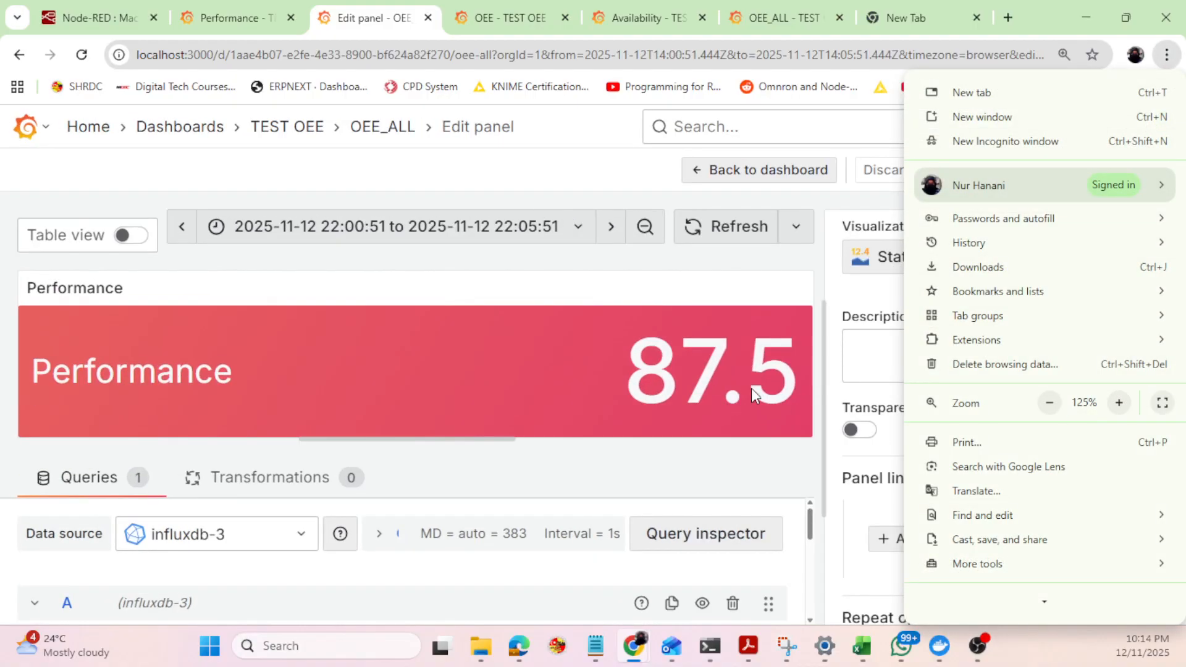
pyautogui.click(847, 293)
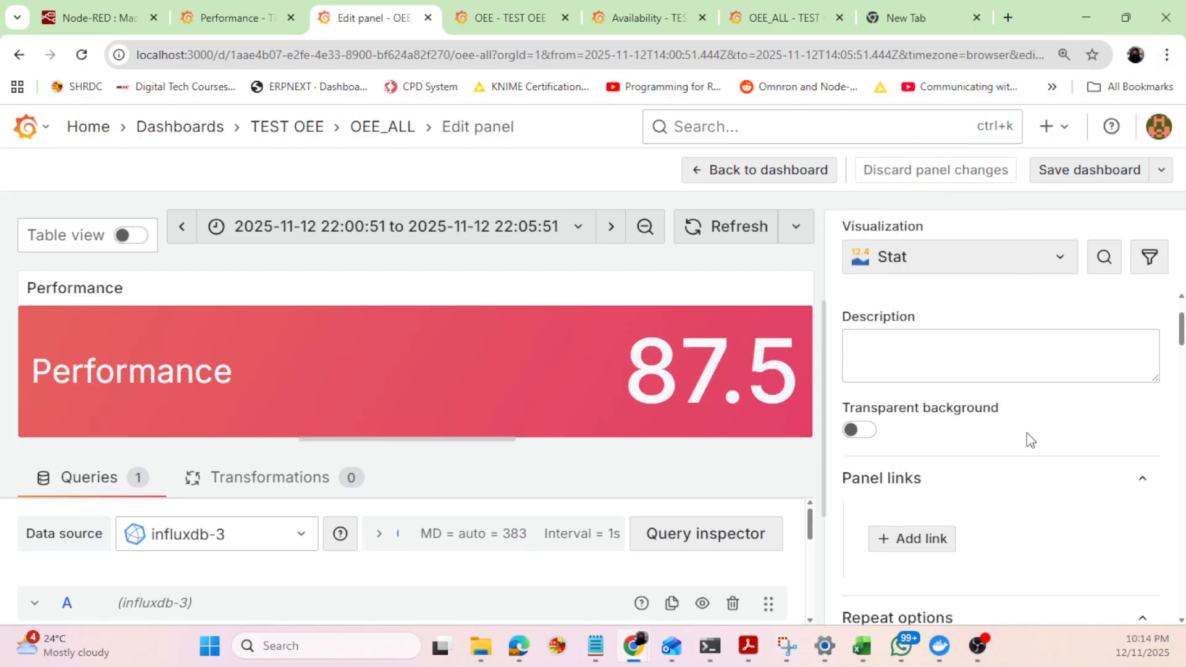
# Look through the Performance panel's options, from panel links and value options down to the data links and value mappings.
pyautogui.scroll(-1, 1003, 489)
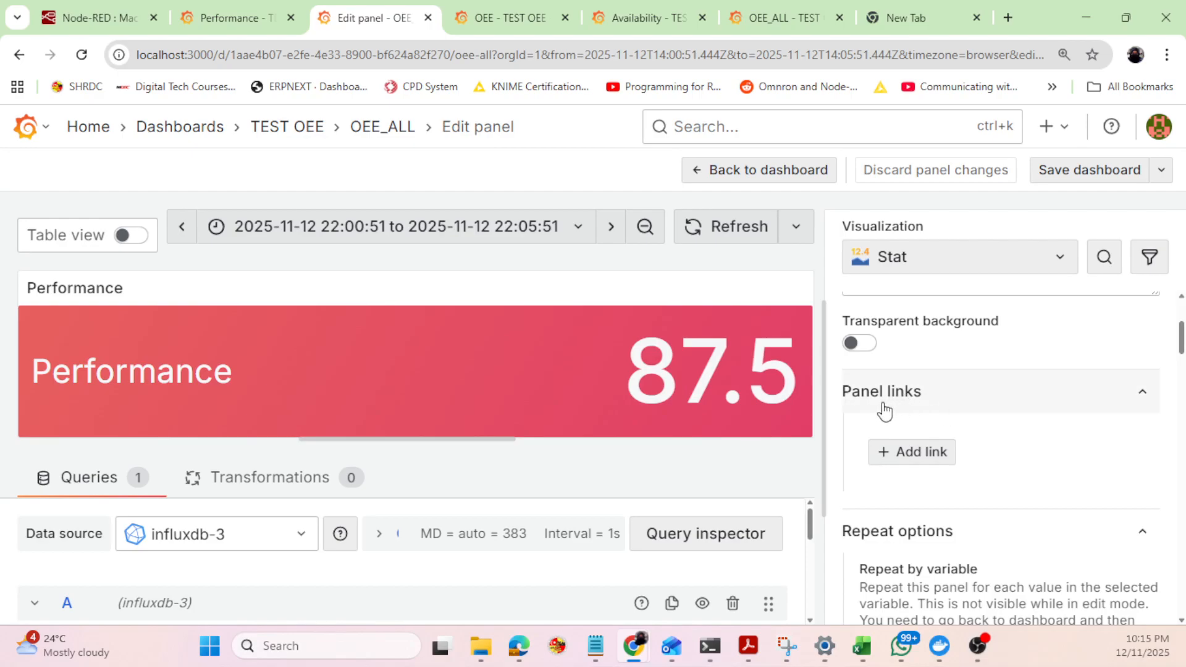
pyautogui.scroll(-12, 899, 402)
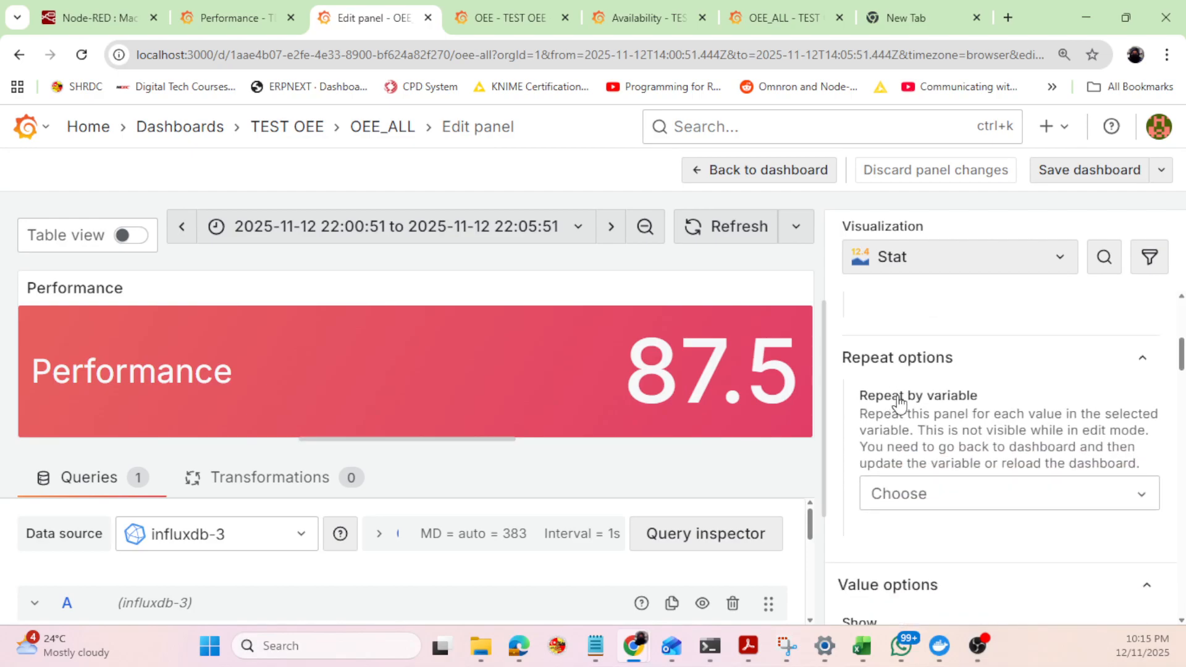
pyautogui.scroll(-10, 899, 403)
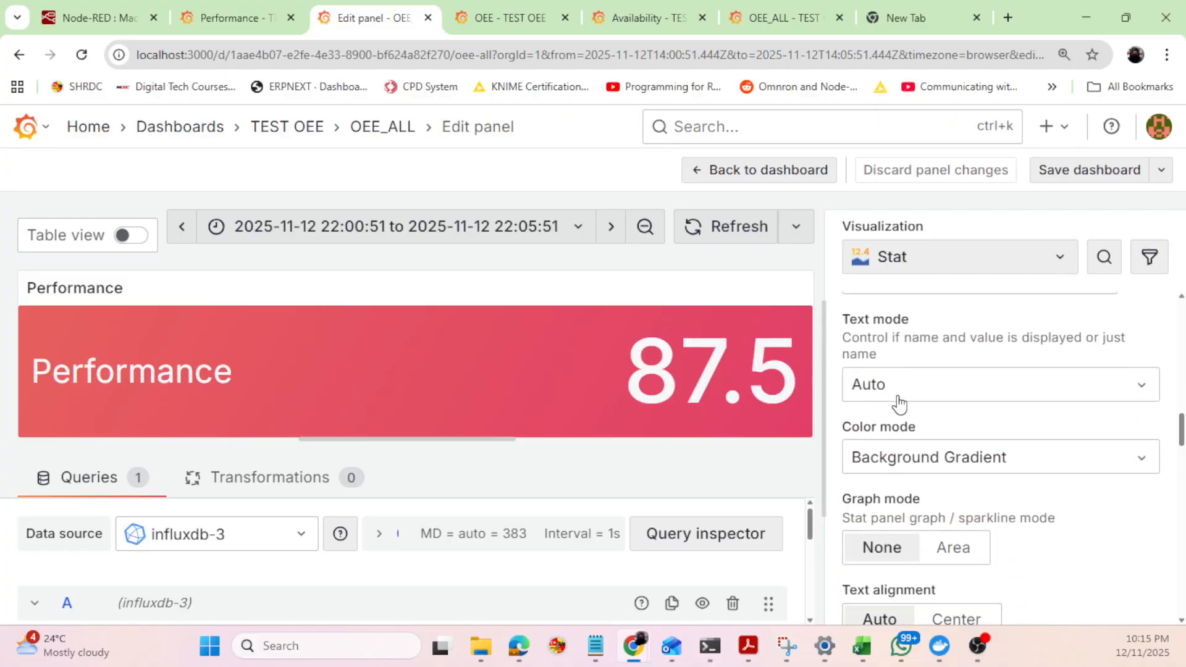
pyautogui.scroll(-10, 899, 403)
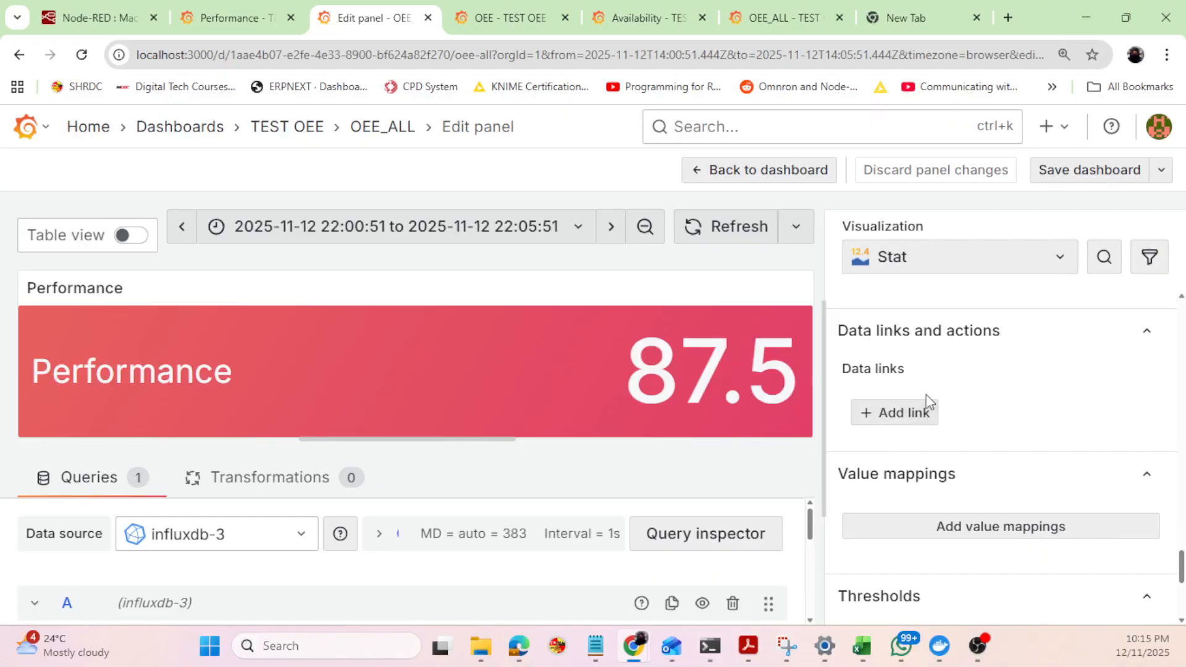
pyautogui.scroll(7, 917, 424)
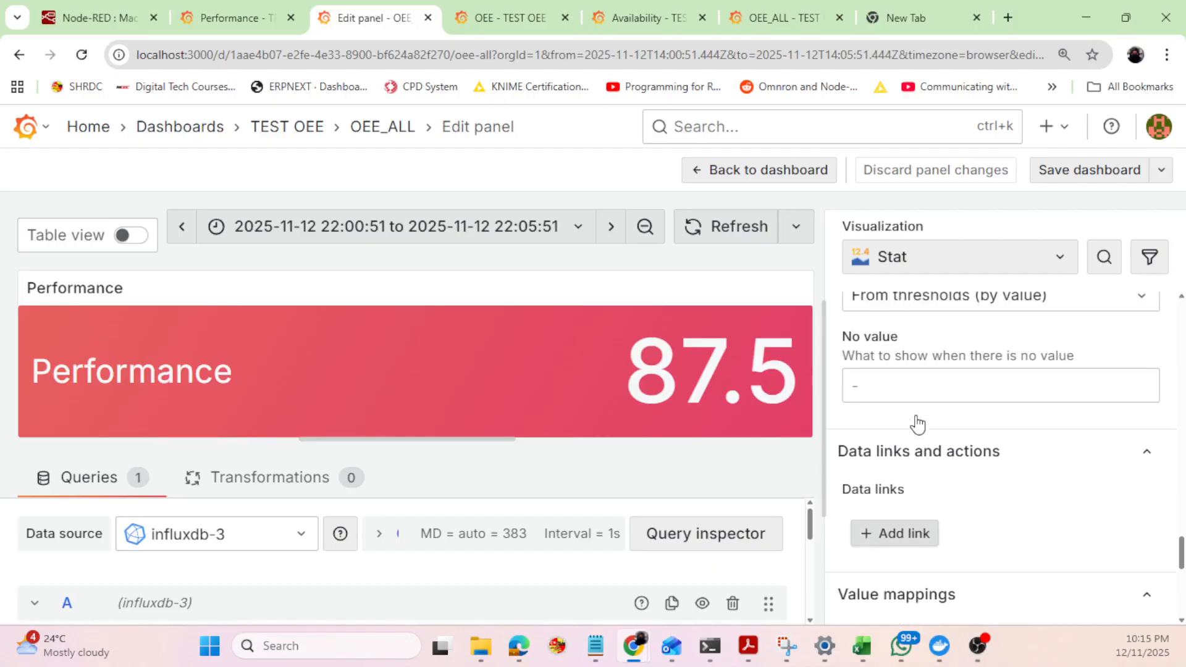
pyautogui.scroll(10, 917, 424)
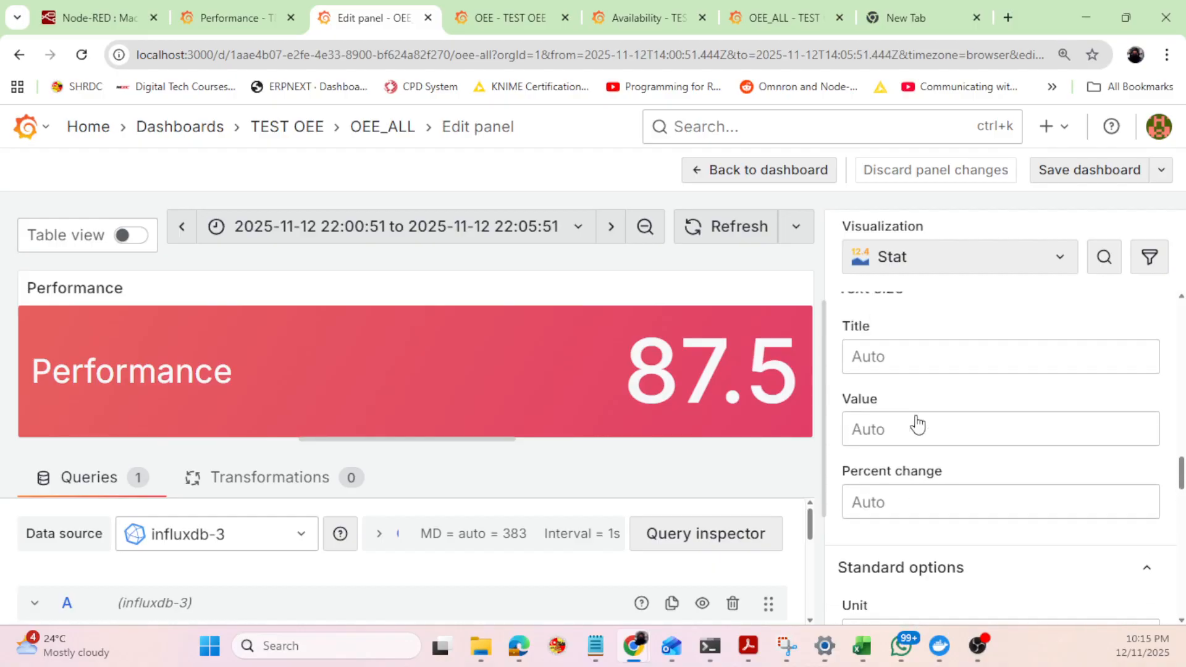
pyautogui.scroll(8, 918, 414)
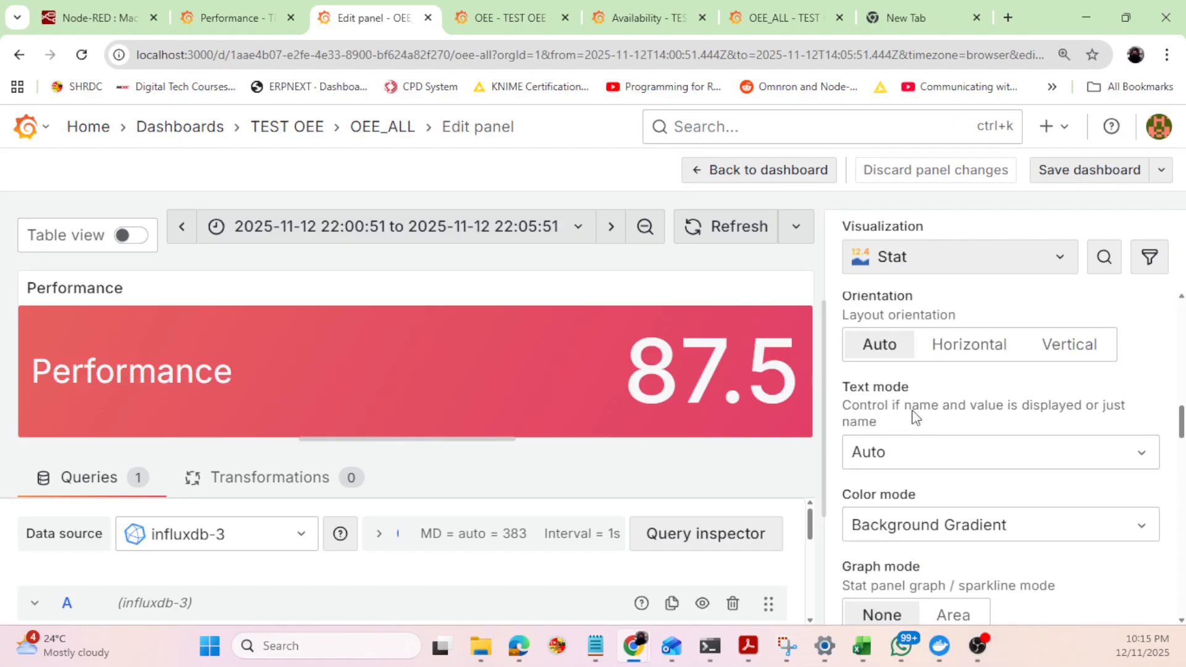
pyautogui.scroll(8, 913, 411)
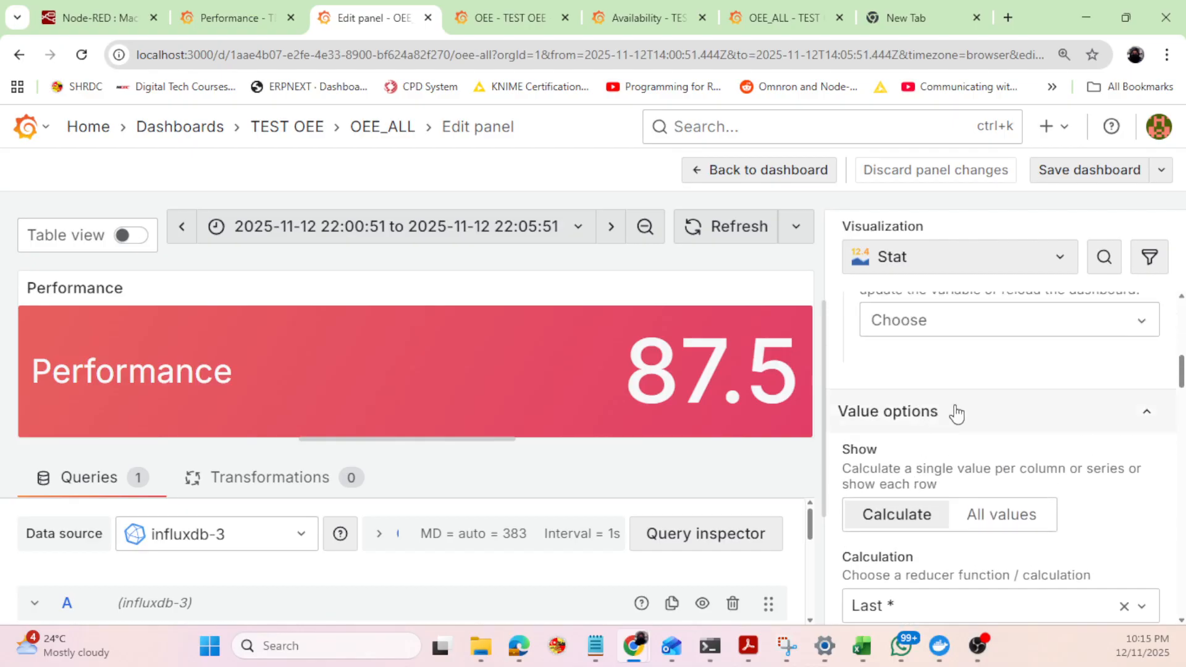
pyautogui.scroll(3, 964, 411)
pyautogui.scroll(-5, 947, 411)
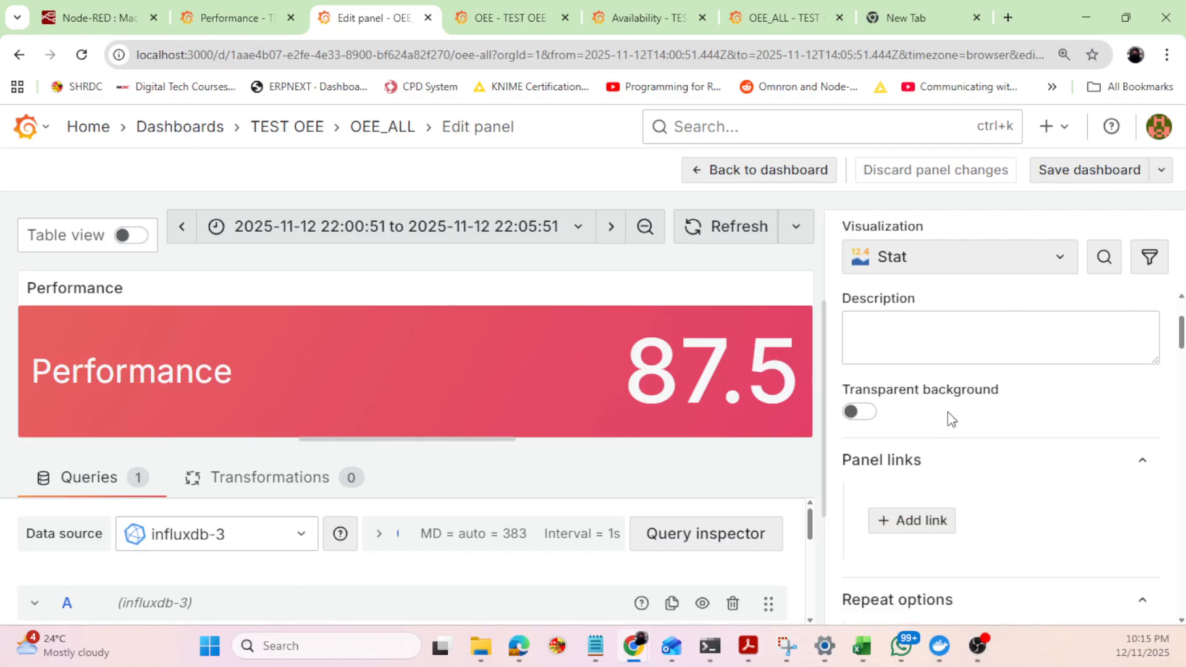
pyautogui.scroll(-12, 949, 418)
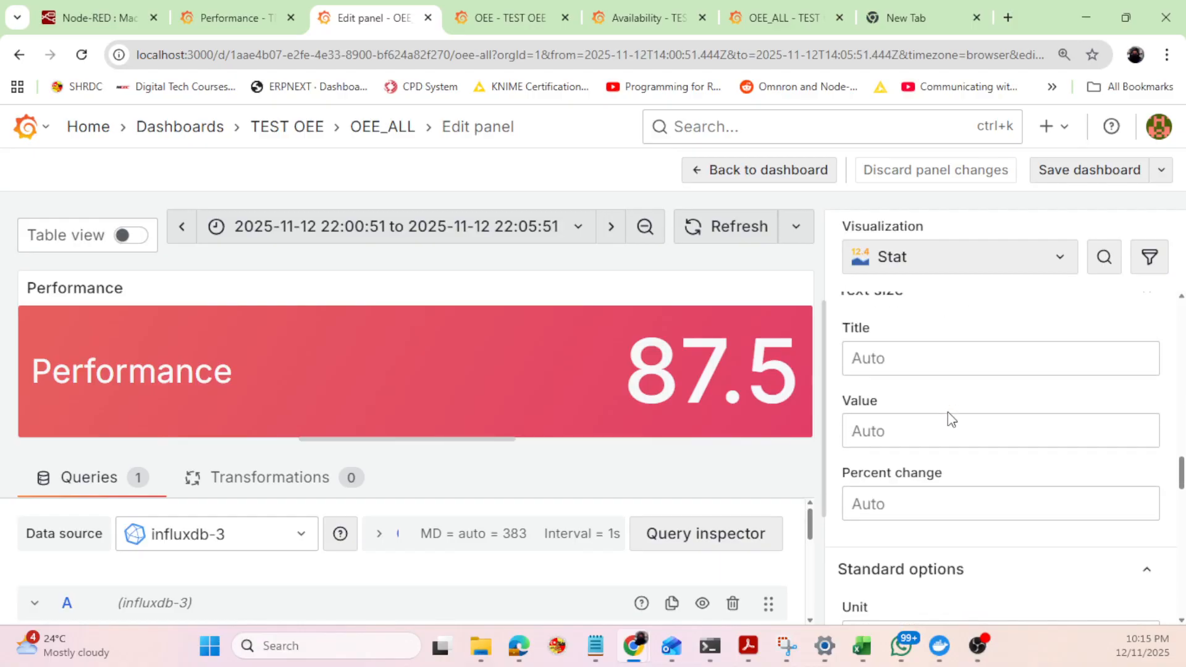
pyautogui.scroll(-8, 937, 458)
pyautogui.scroll(3, 906, 426)
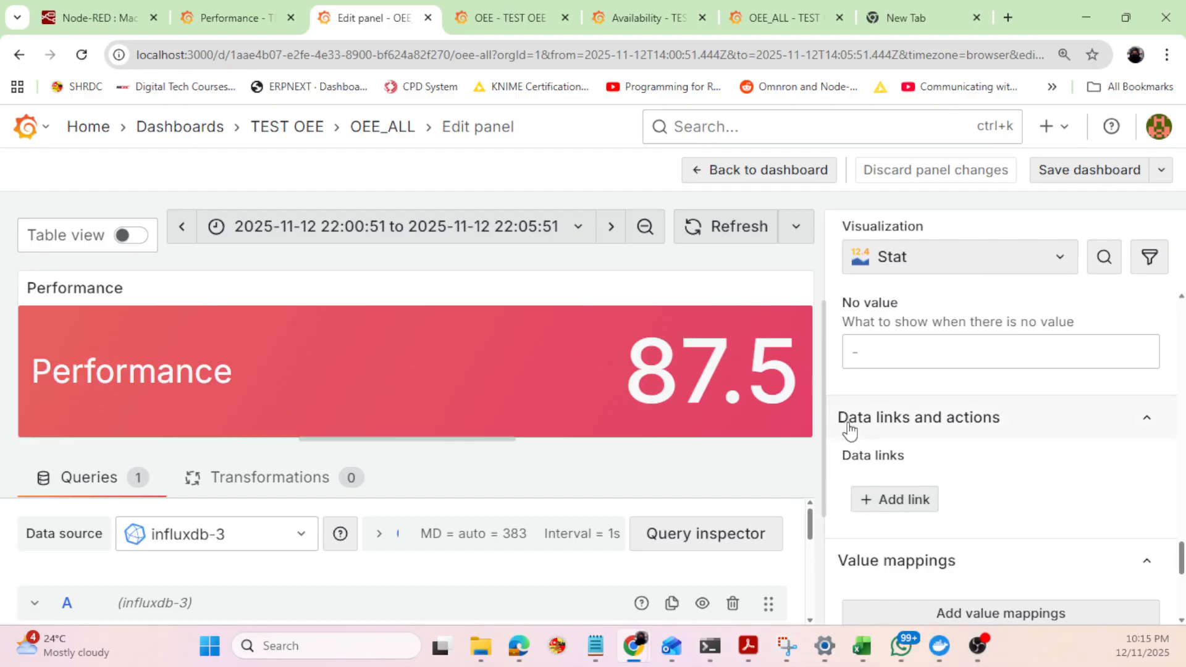
# Start a new data link on the Performance panel with the title PERF CHART.
pyautogui.click(870, 512)
pyautogui.click(319, 277)
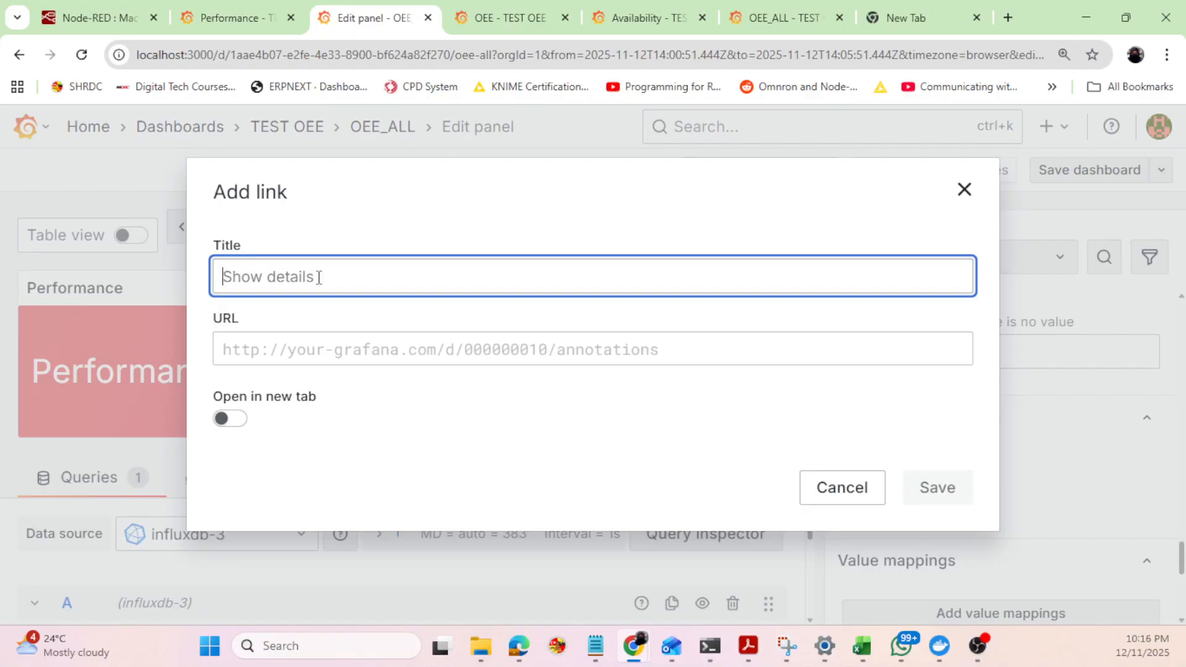
pyautogui.write('PERF CHART')
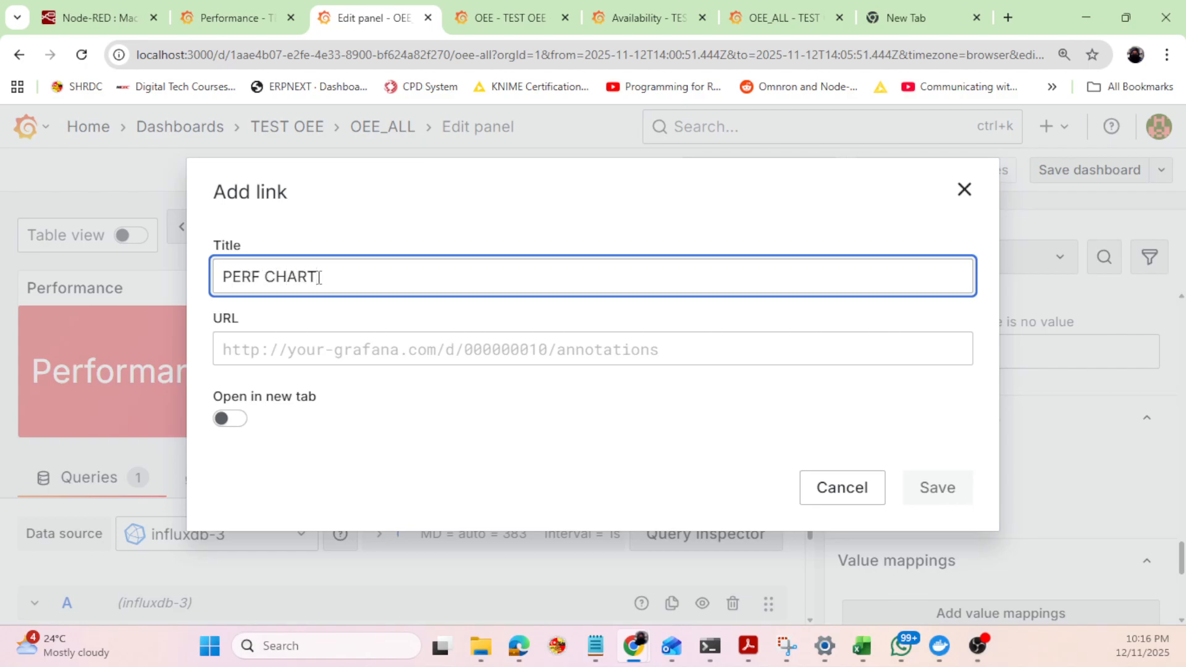
pyautogui.click(329, 346)
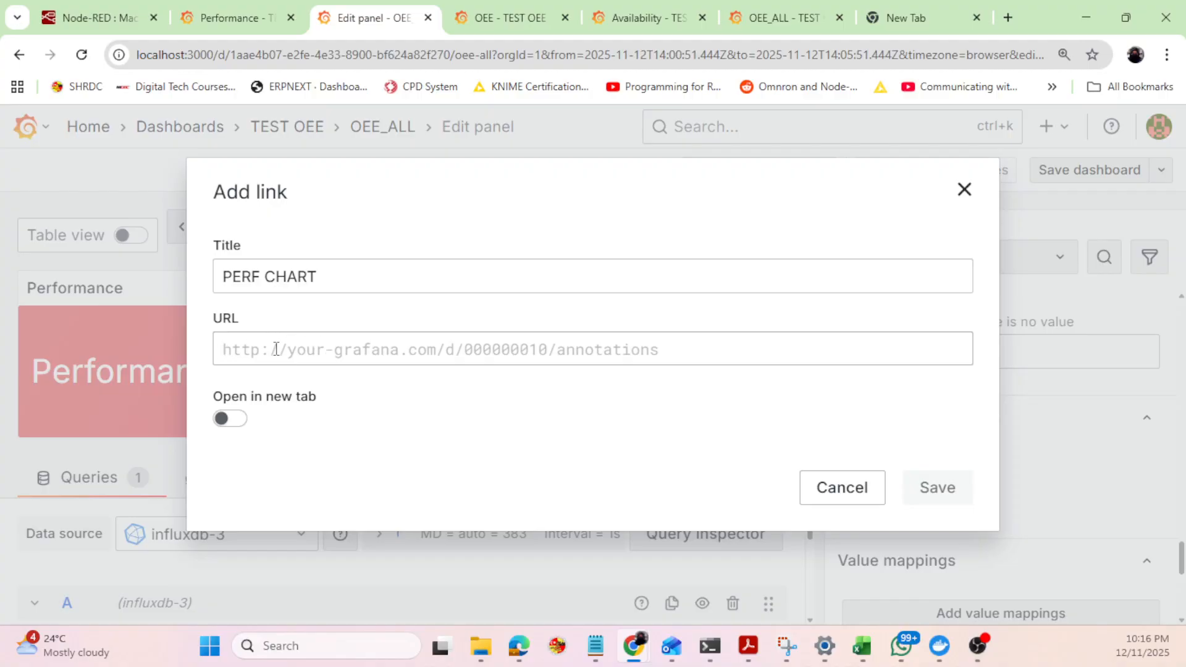
# Copy the Performance dashboard's share link and save it as the URL of the PERF CHART data link.
pyautogui.click(219, 16)
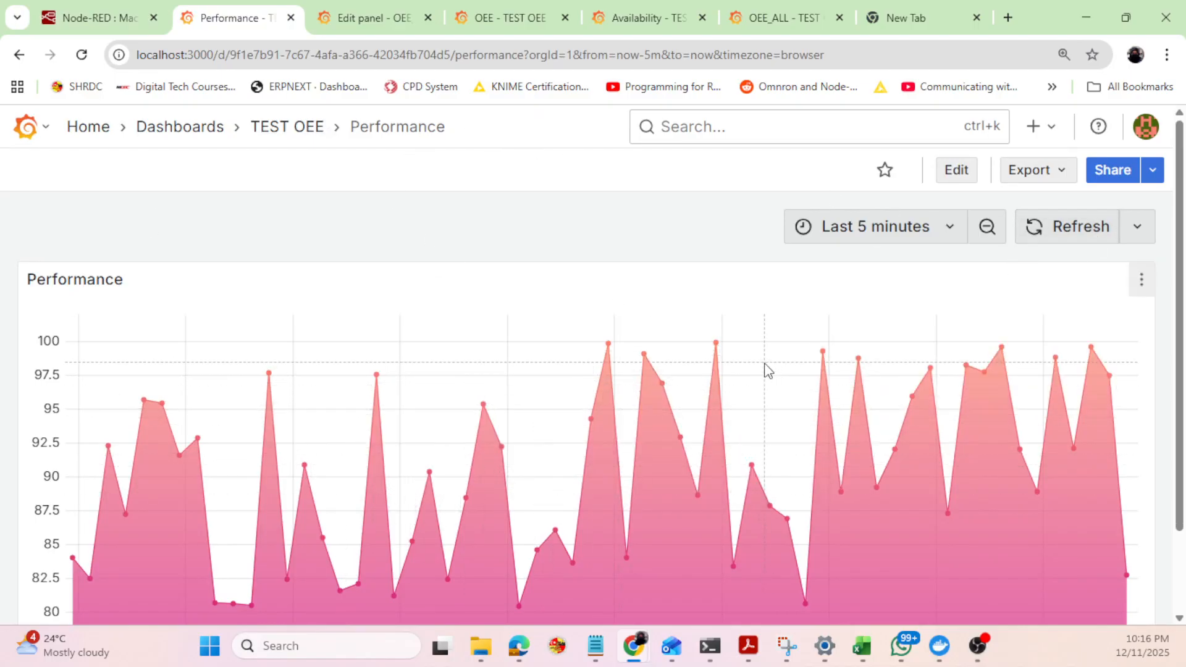
pyautogui.click(1112, 170)
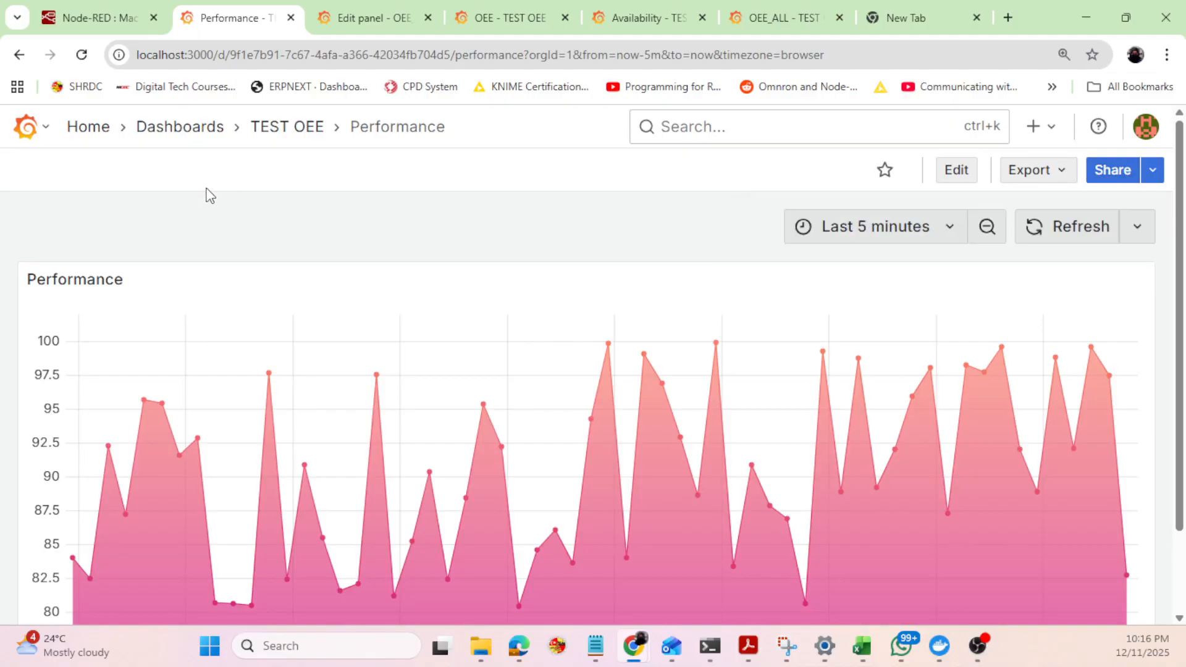
pyautogui.click(406, 22)
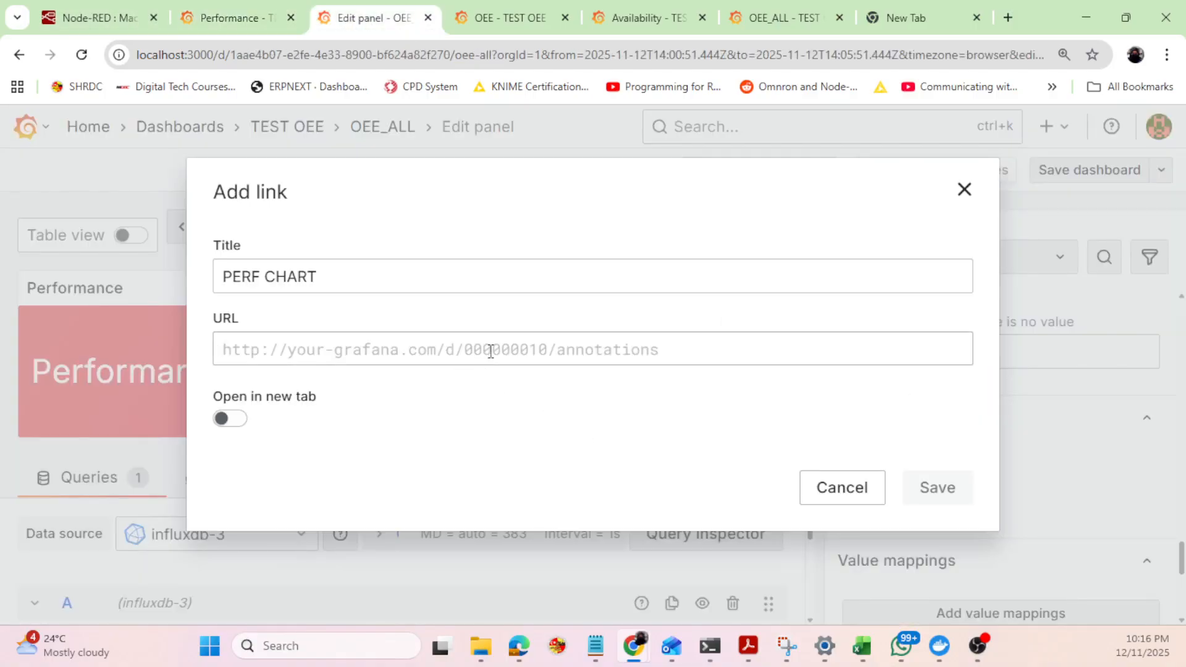
pyautogui.hotkey('ctrl', 'v')
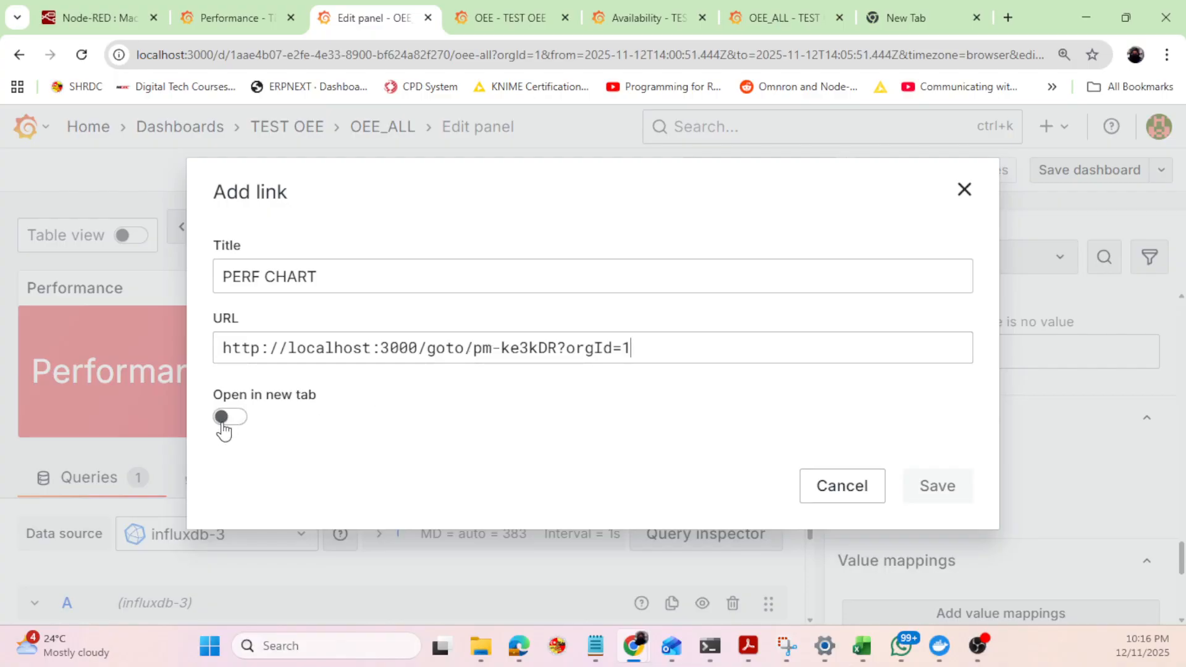
pyautogui.click(609, 416)
pyautogui.click(937, 488)
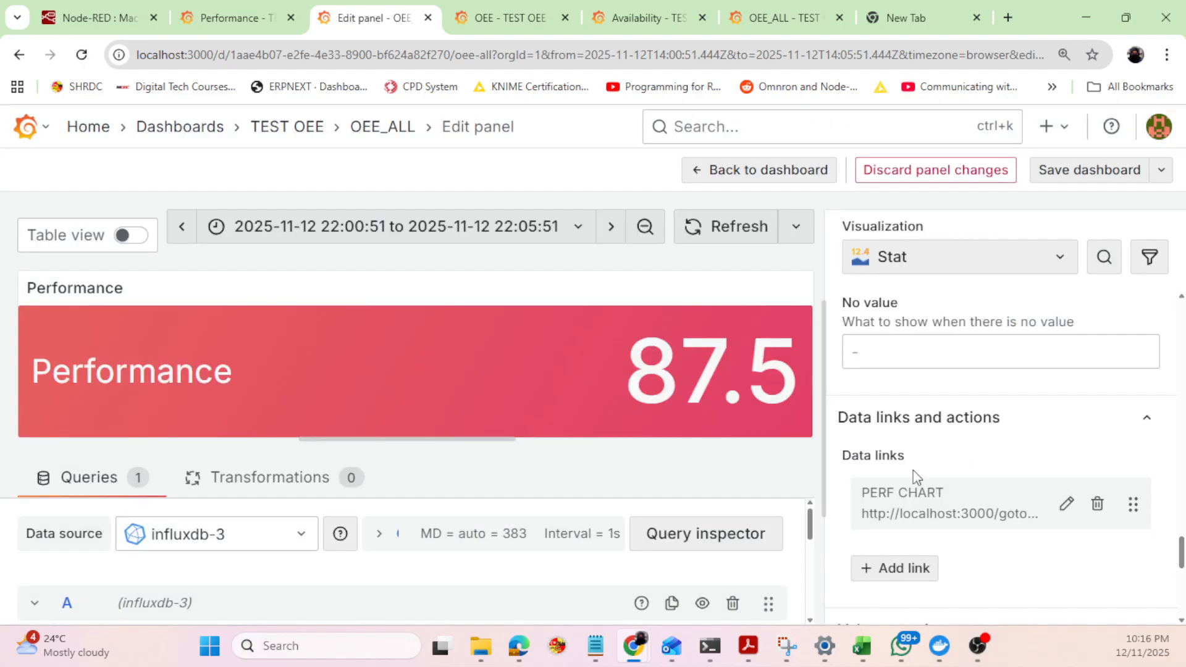
# Save the OEE_ALL dashboard and return to it from the panel editor.
pyautogui.click(1092, 170)
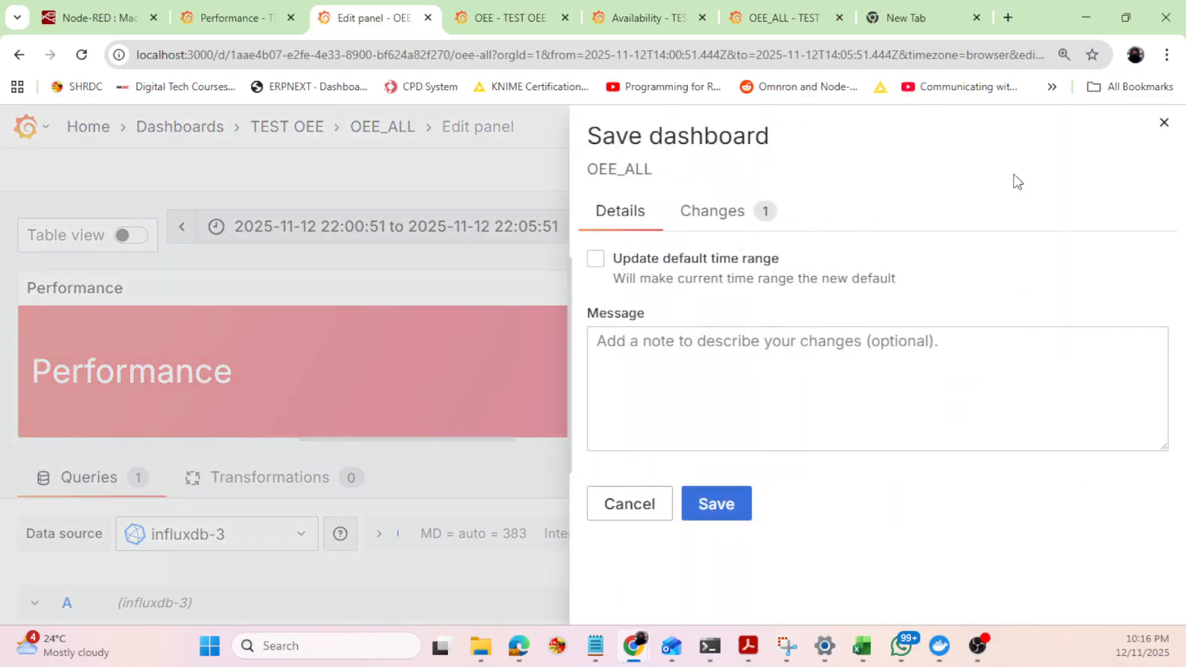
pyautogui.click(716, 505)
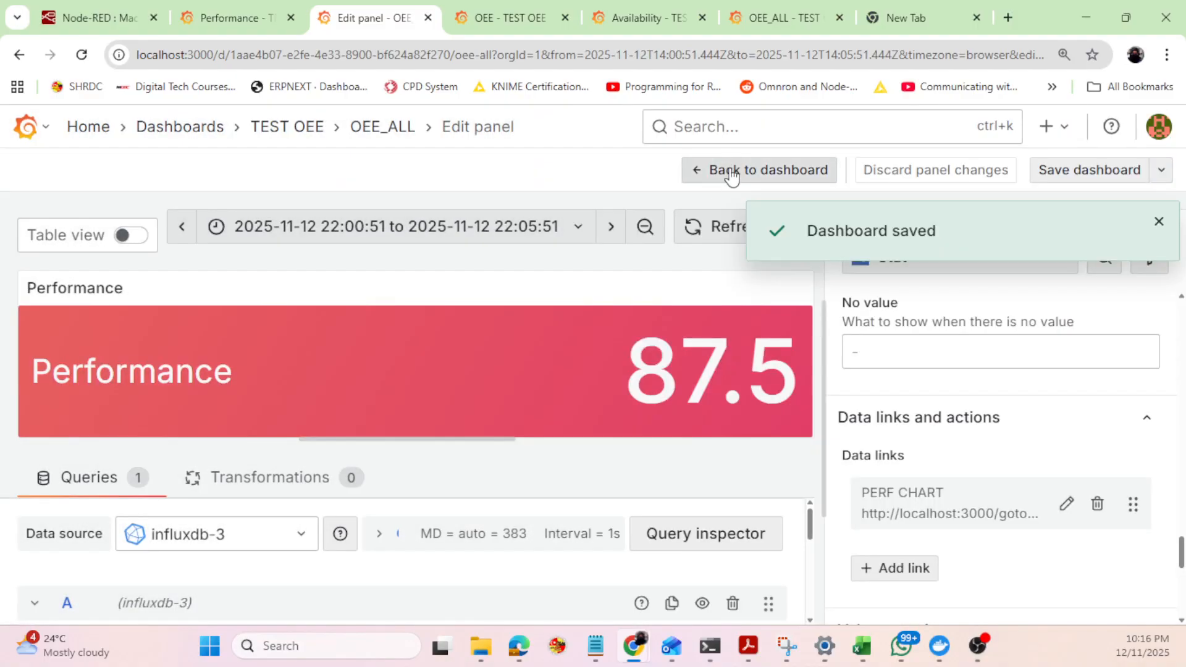
pyautogui.click(732, 175)
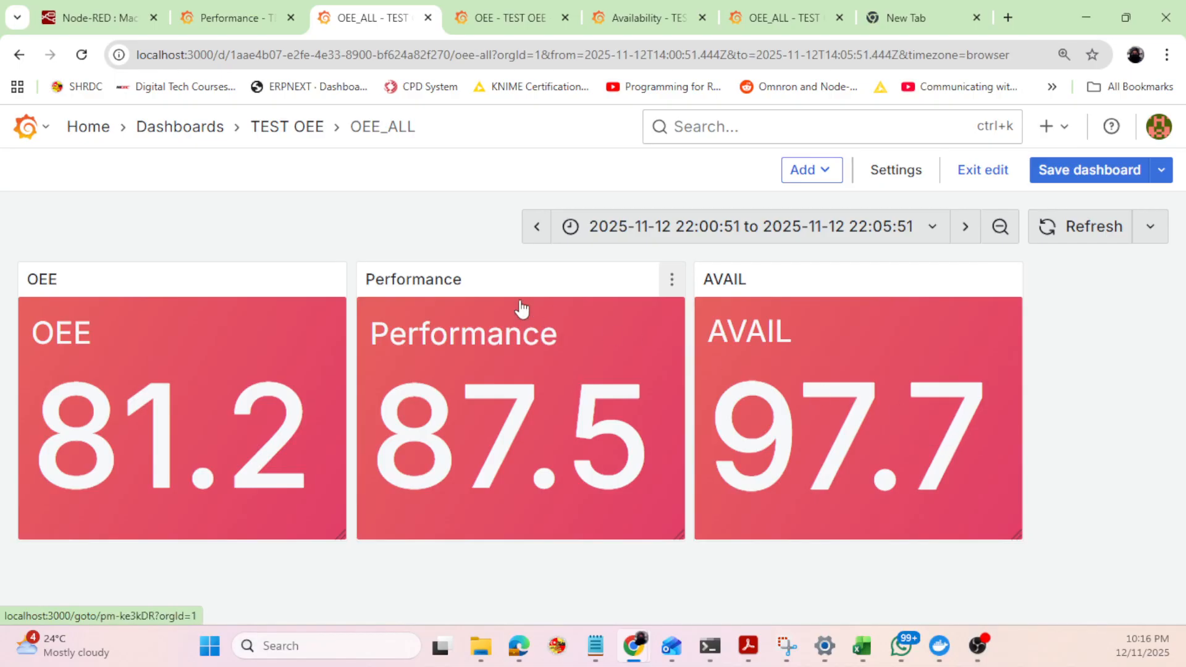
# Try the Performance panel's link, then leave edit mode of OEE_ALL and discard the pending changes.
pyautogui.click(465, 357)
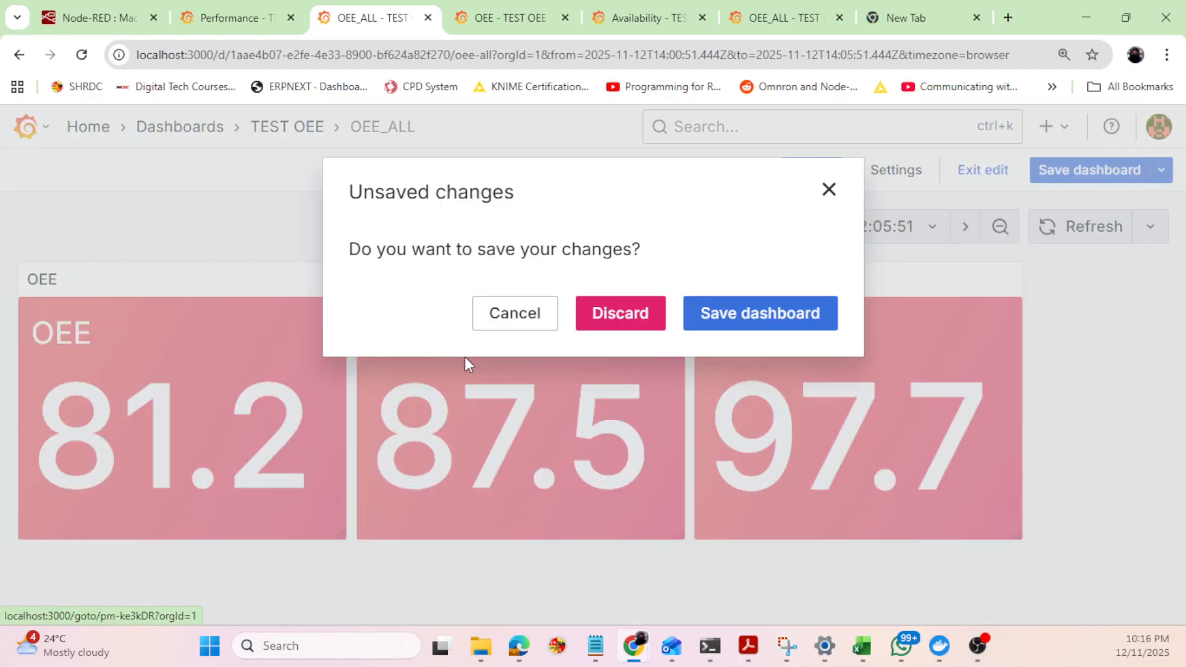
pyautogui.click(780, 315)
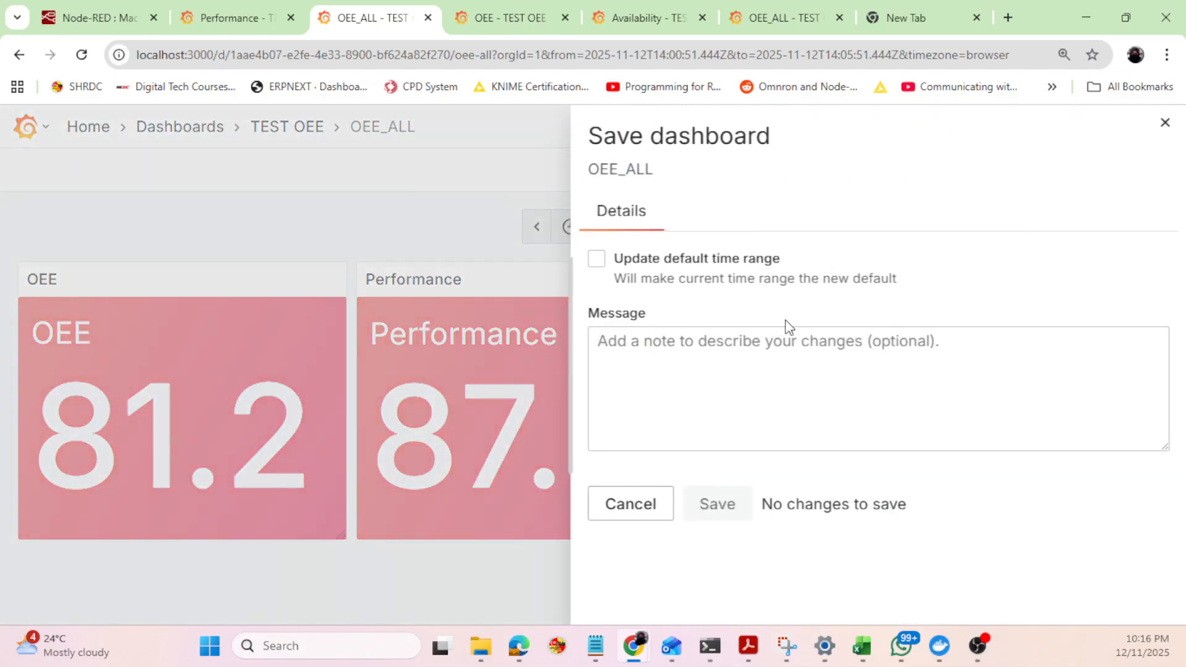
pyautogui.click(1166, 123)
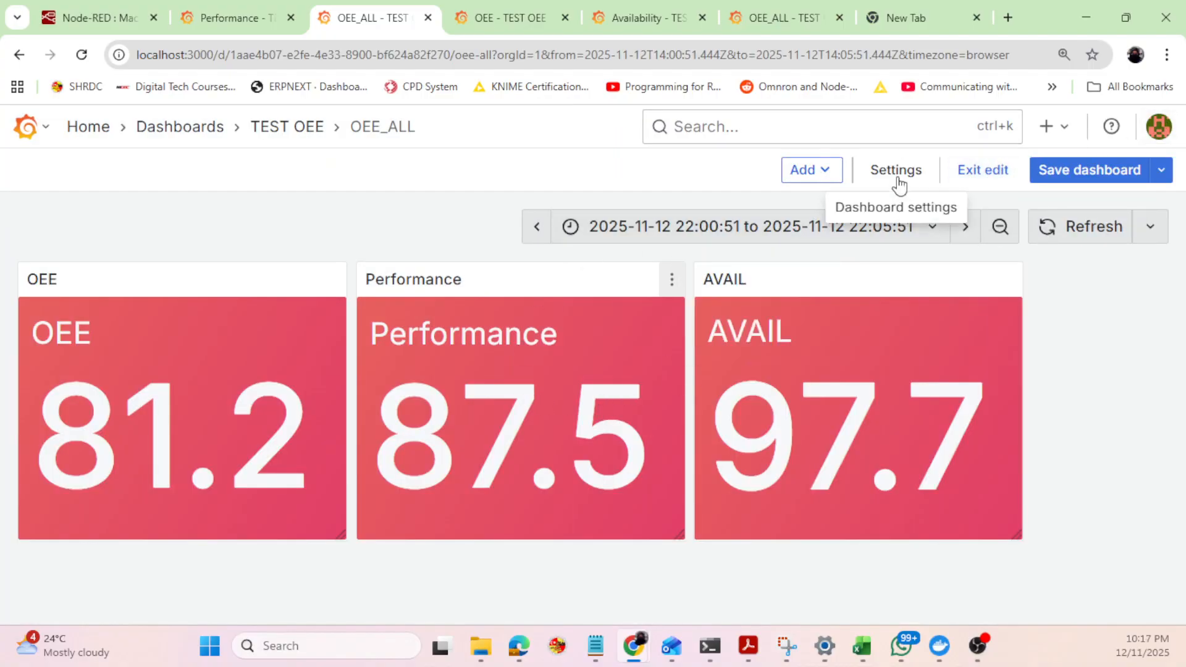
pyautogui.click(968, 178)
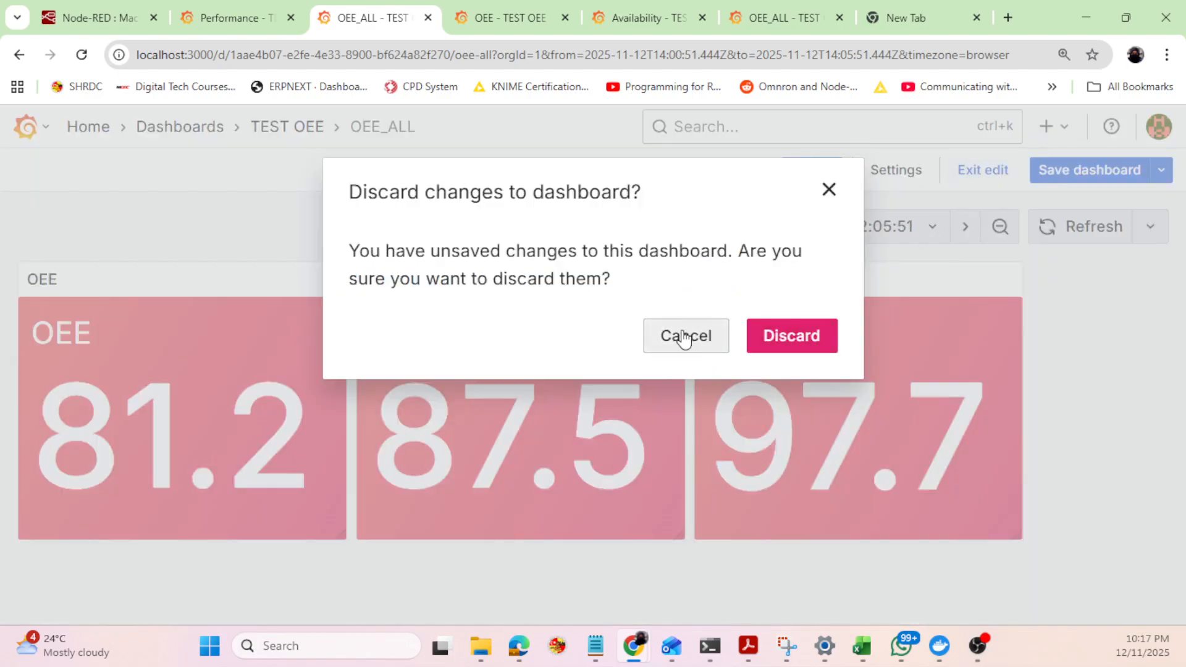
pyautogui.click(788, 337)
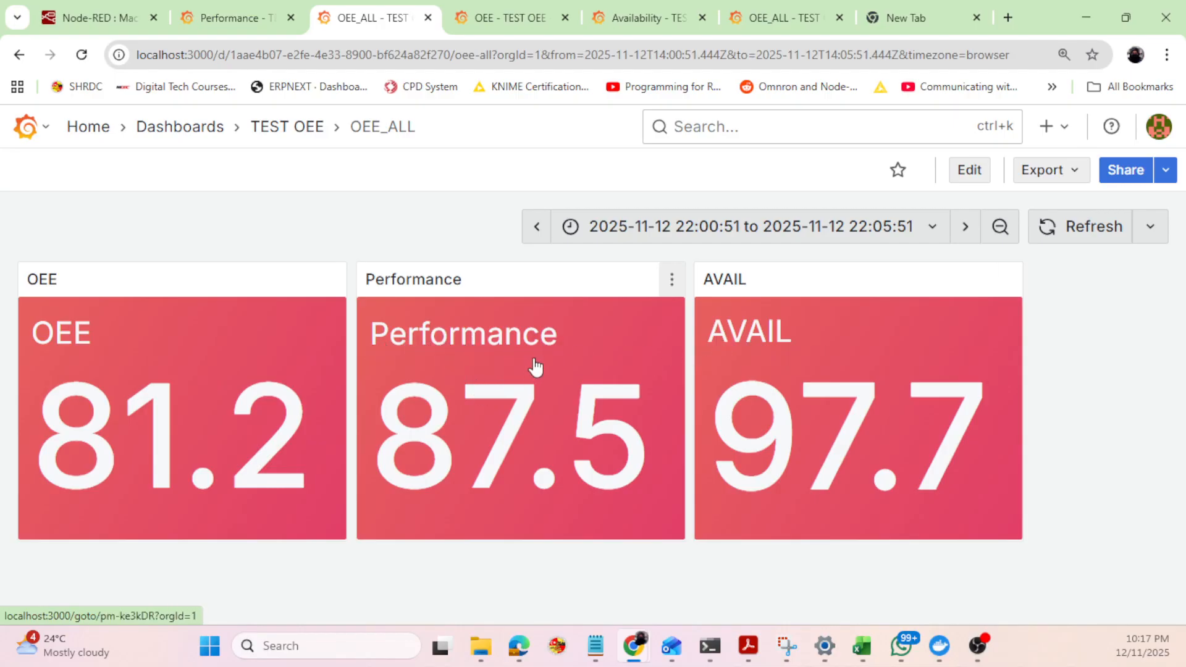
# Set the OEE_ALL dashboard's time range to Last 5 minutes and its auto refresh to 5s.
pyautogui.click(741, 229)
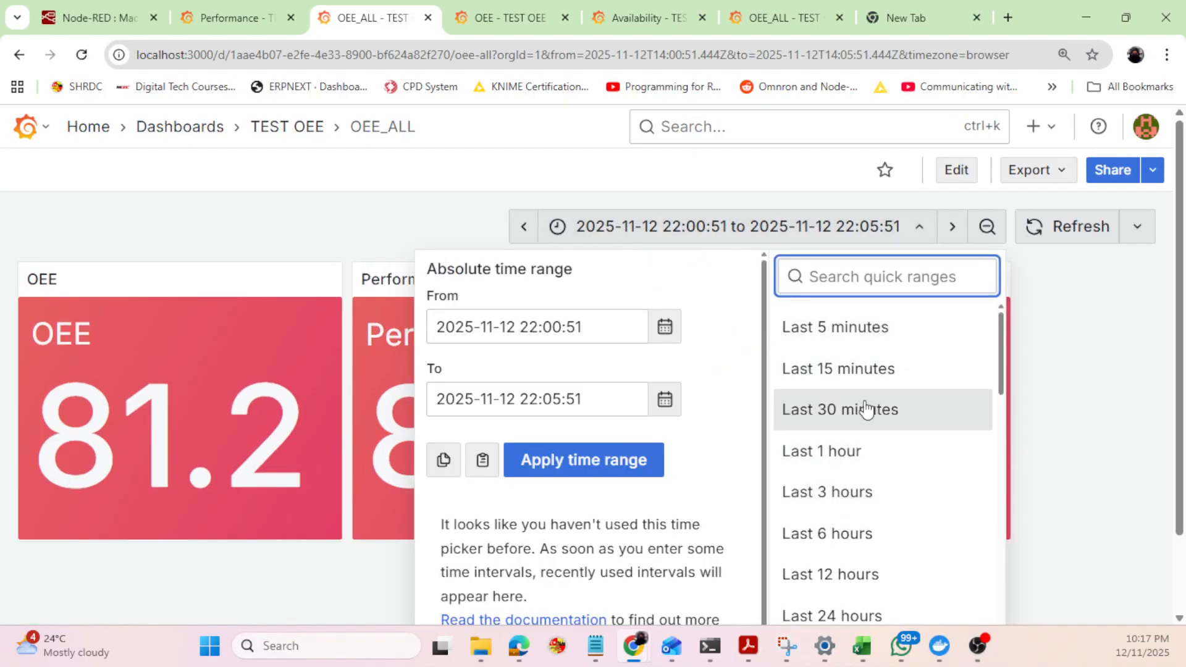
pyautogui.click(859, 326)
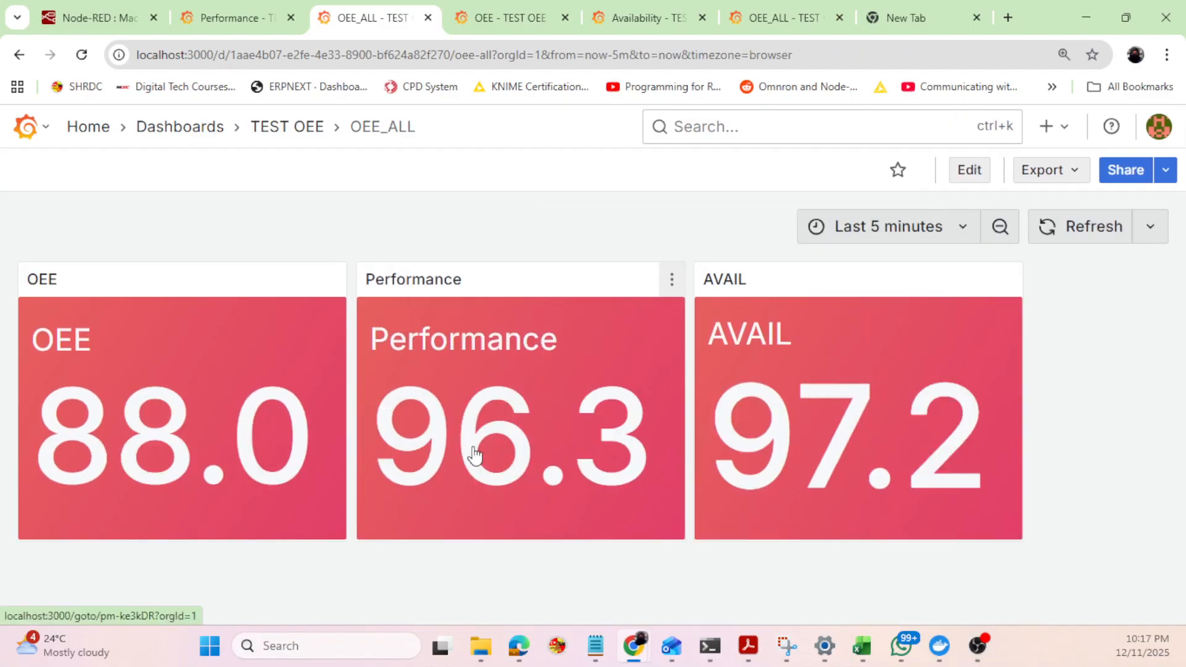
pyautogui.click(1071, 232)
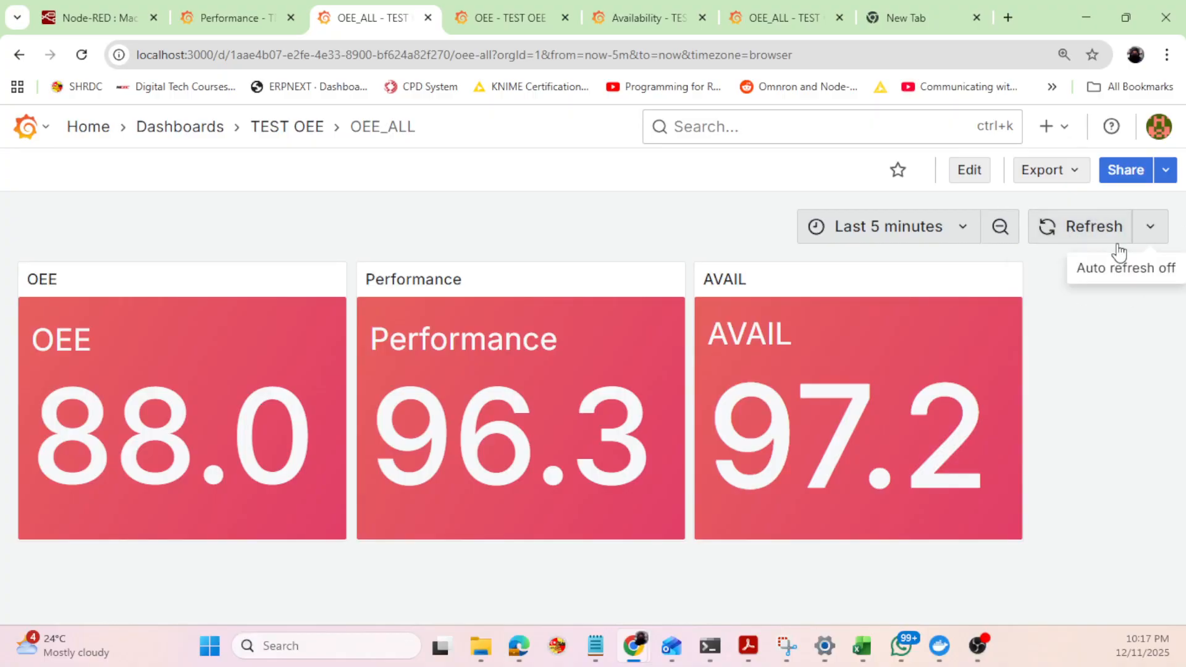
pyautogui.click(1149, 228)
pyautogui.click(1088, 205)
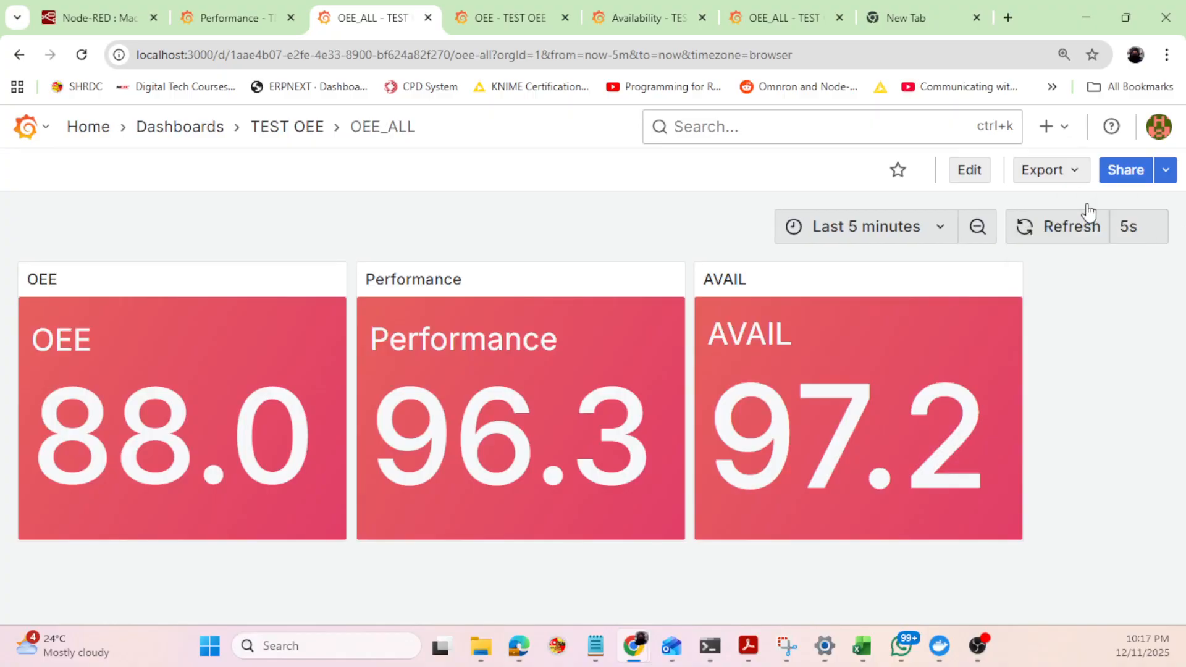
# Follow the Performance panel's link to its chart dashboard and open the Performance chart panel for editing.
pyautogui.click(504, 365)
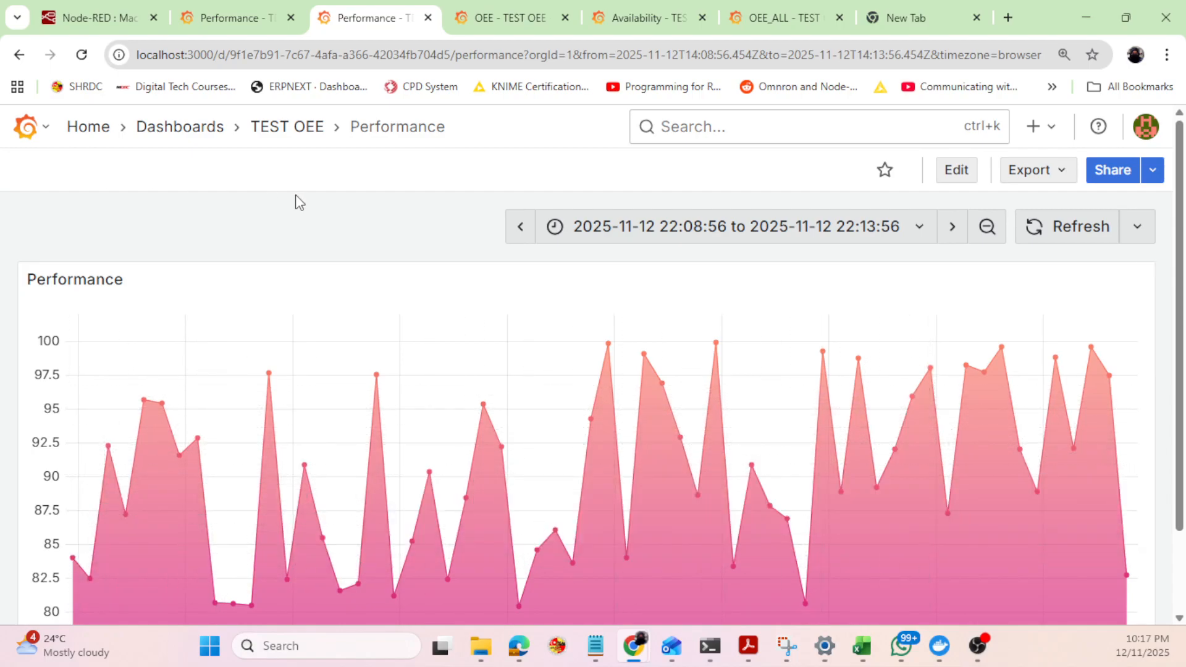
pyautogui.moveTo(1140, 295)
pyautogui.click(1142, 281)
pyautogui.click(993, 364)
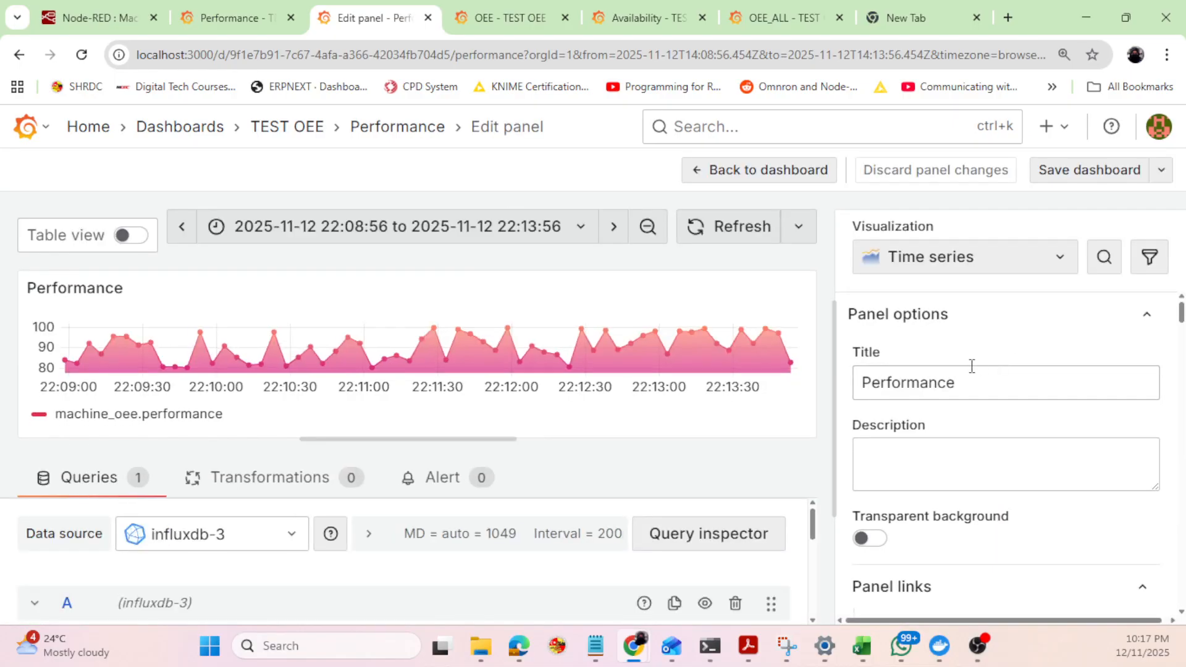
# Start a new panel link on the Performance chart panel with the title MAIN CHART.
pyautogui.scroll(-3, 972, 366)
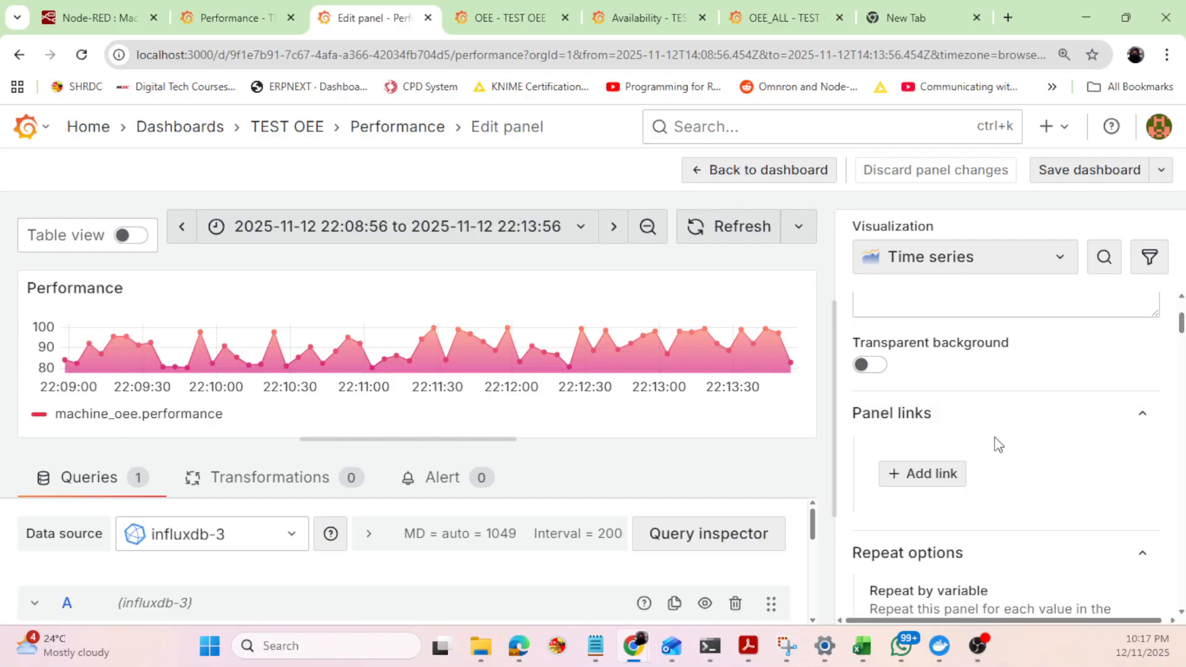
pyautogui.click(938, 473)
pyautogui.click(419, 277)
pyautogui.write('MAIN CH')
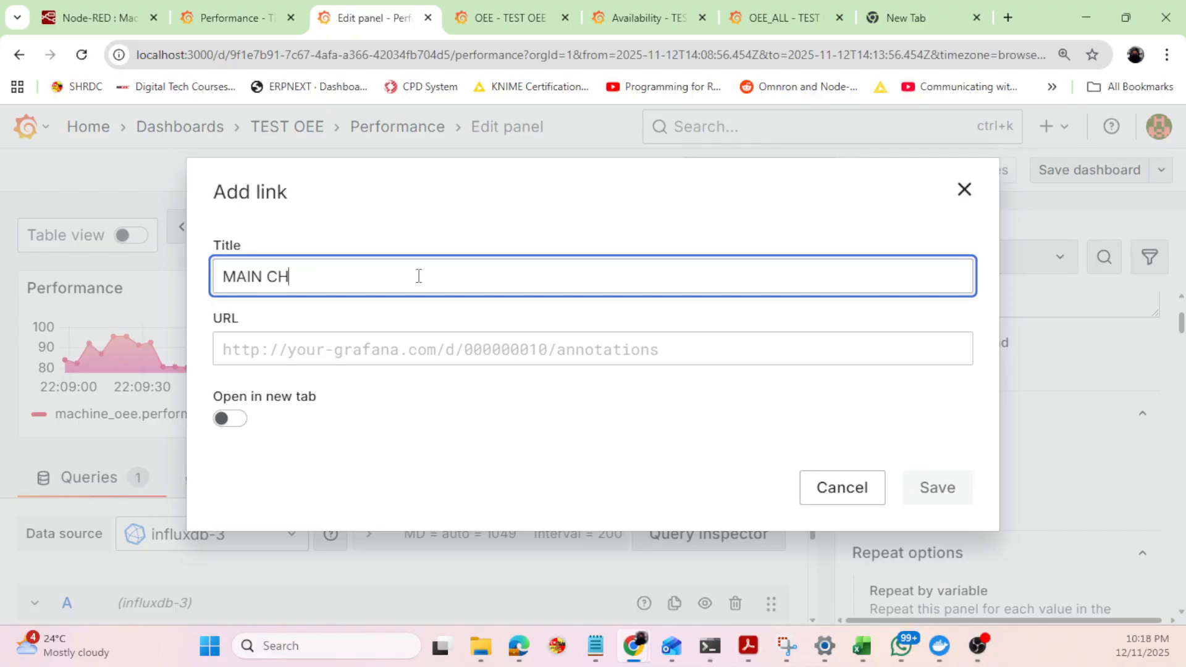
pyautogui.click(353, 351)
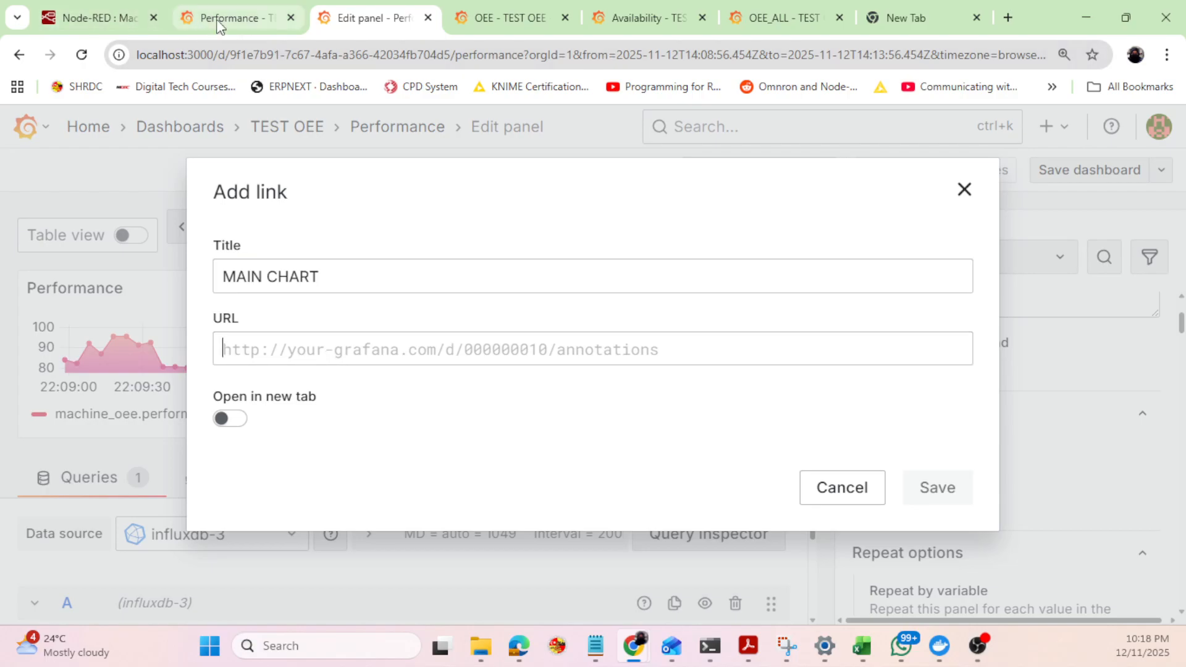
# Copy the share link of the OEE_ALL dashboard from its open browser tab.
pyautogui.click(530, 22)
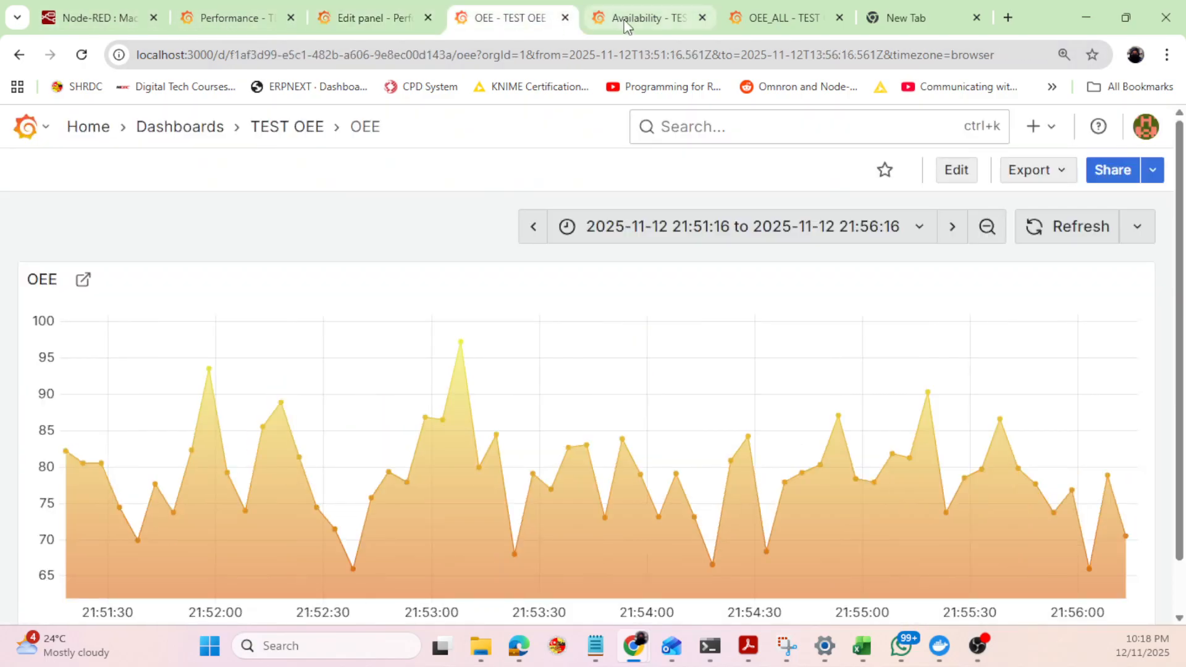
pyautogui.click(646, 19)
pyautogui.click(804, 19)
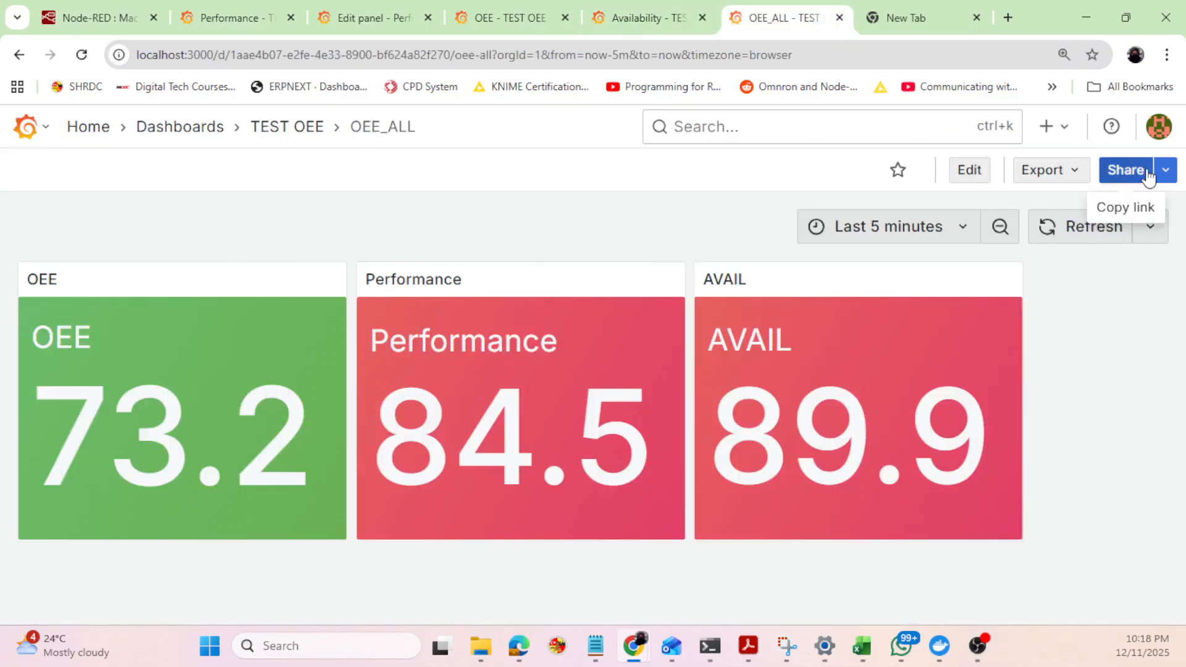
pyautogui.click(1127, 172)
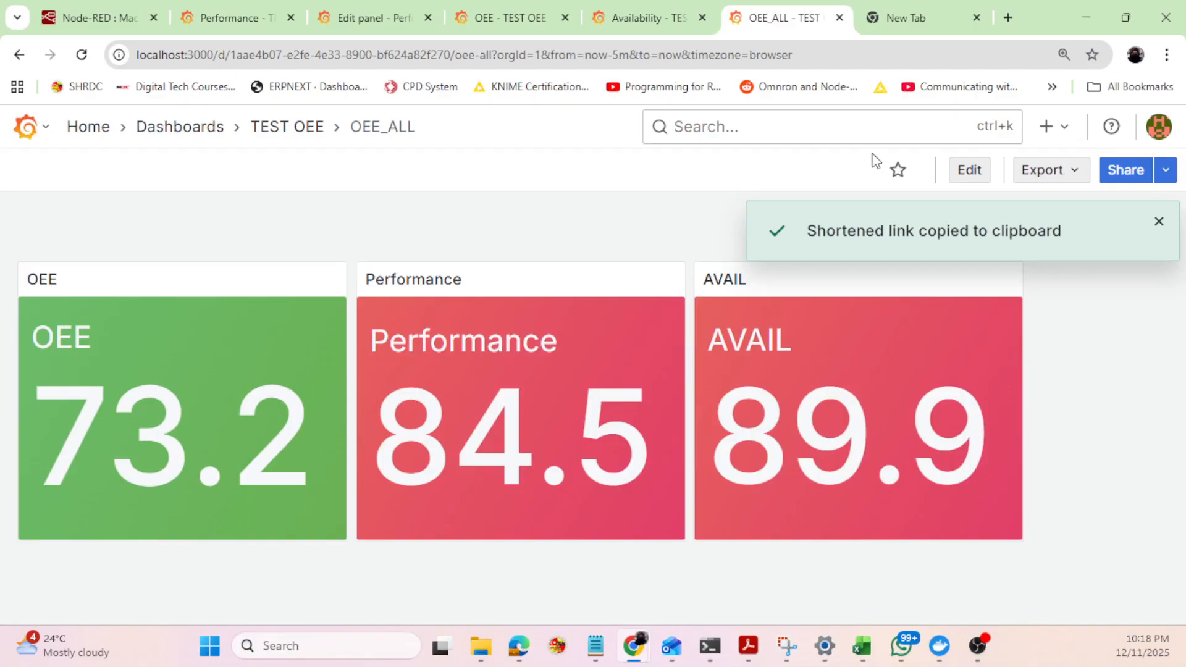
# Paste the copied OEE_ALL address as the MAIN CHART link's URL in the Performance panel editor and save the link.
pyautogui.click(646, 19)
pyautogui.click(532, 19)
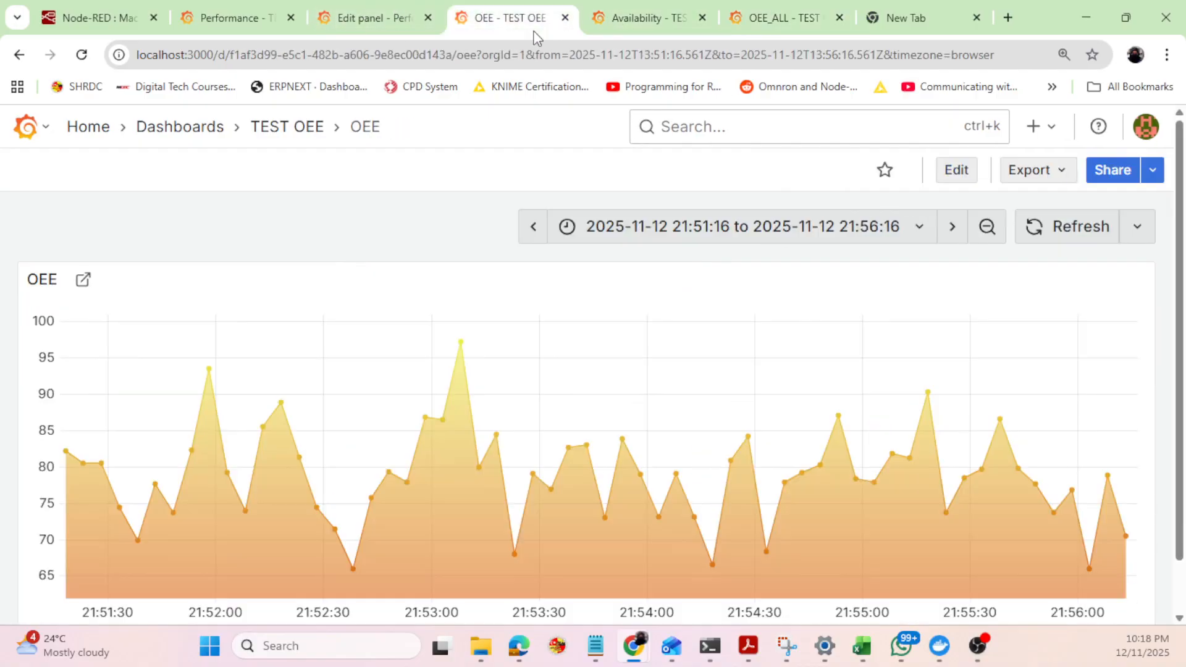
pyautogui.click(356, 23)
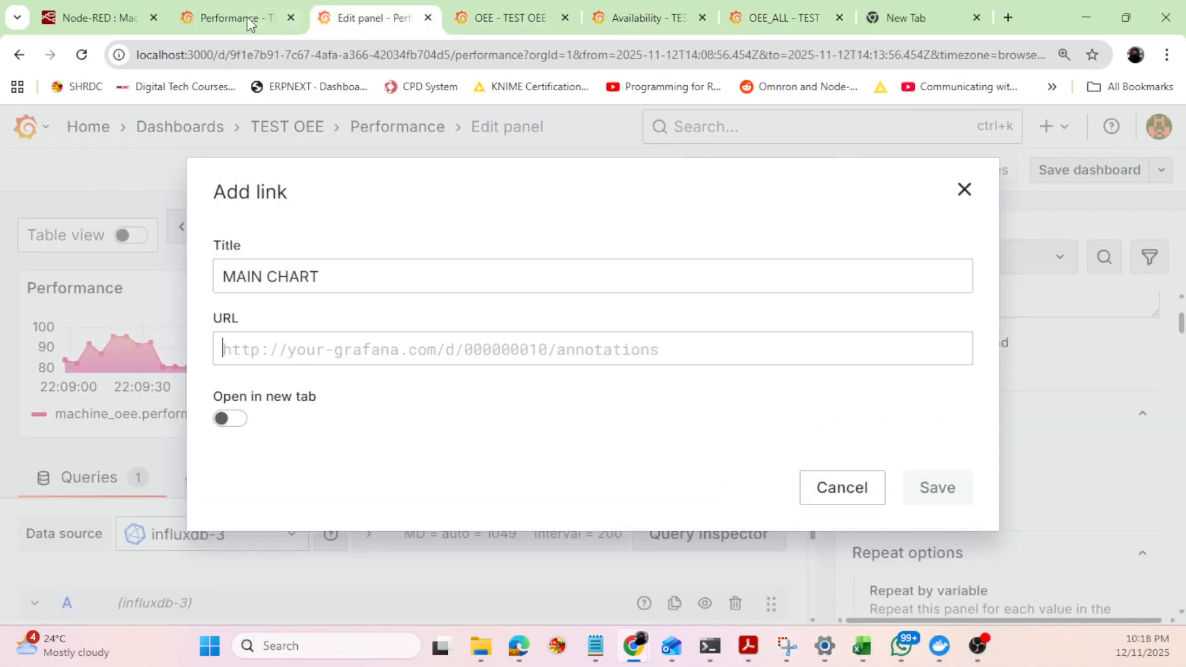
pyautogui.click(265, 355)
pyautogui.hotkey('ctrl', 'v')
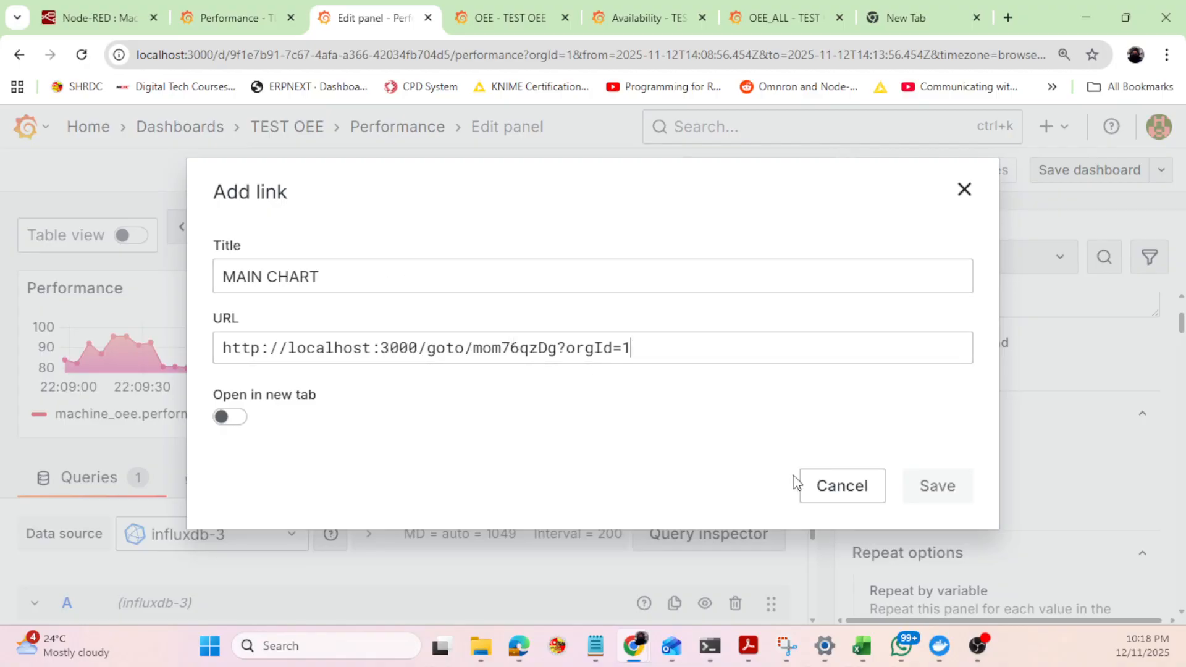
pyautogui.click(933, 485)
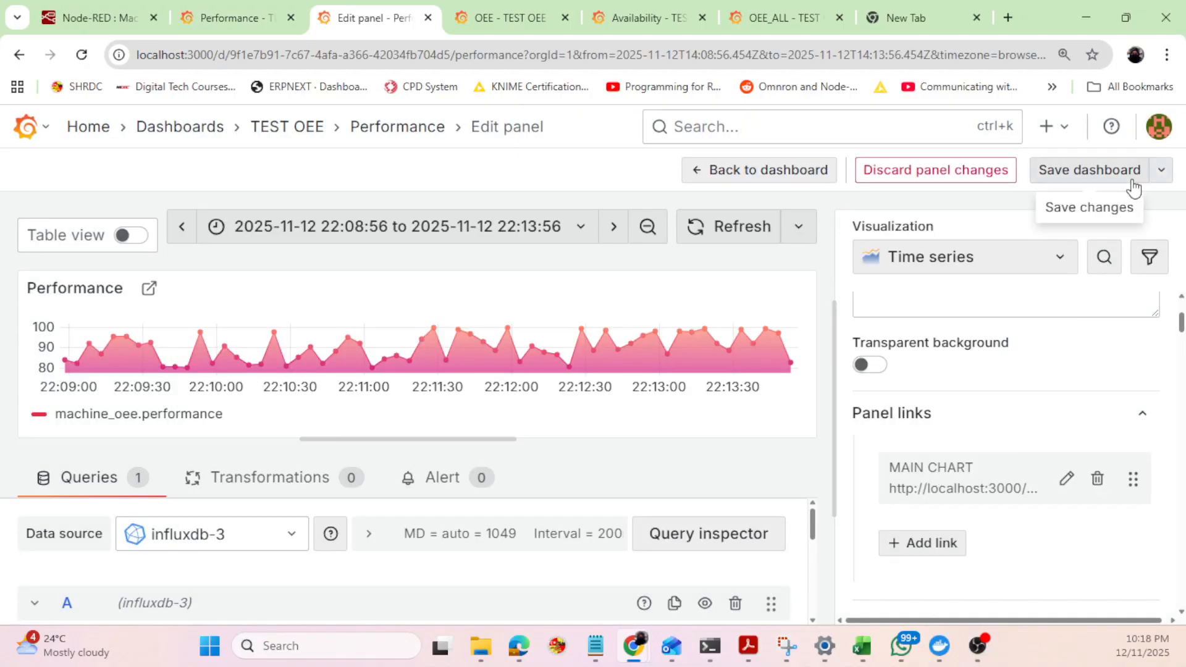
# Save the Performance dashboard with the new link and return to it from the panel editor.
pyautogui.click(1085, 178)
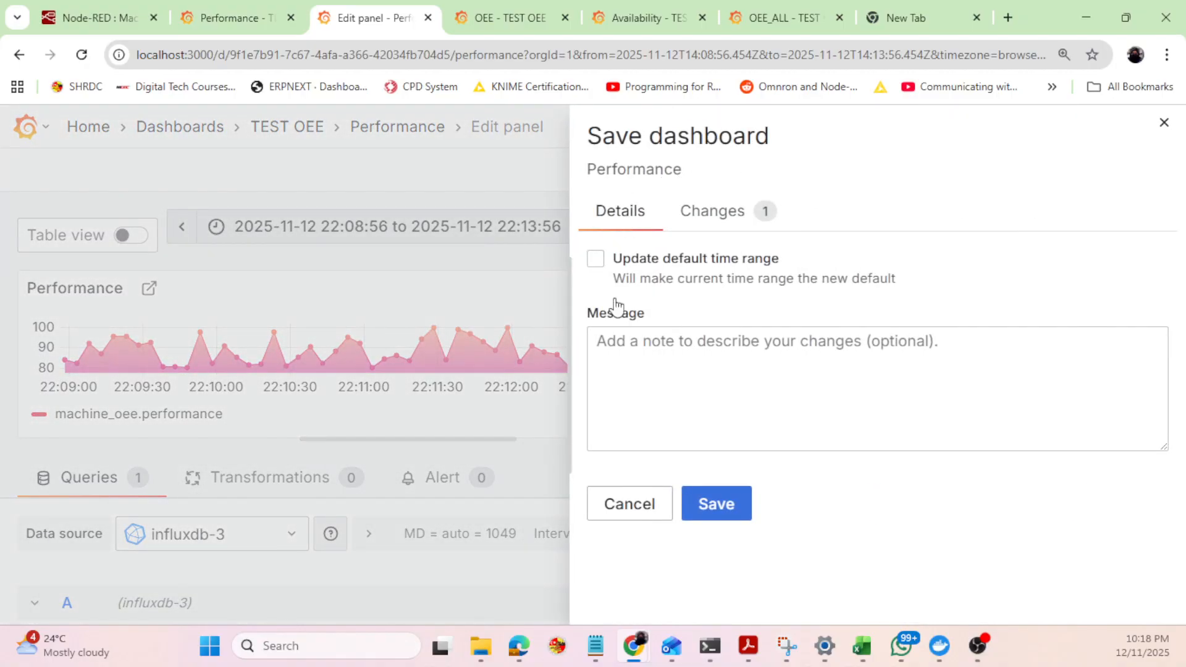
pyautogui.click(702, 494)
pyautogui.click(734, 168)
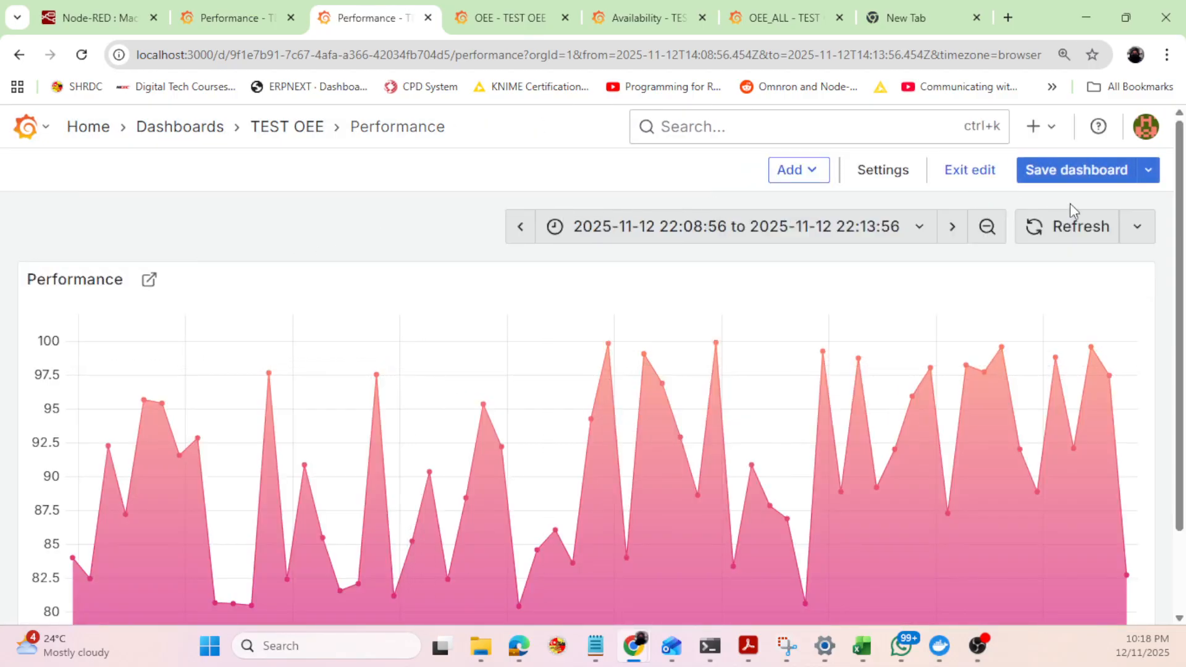
# Leave edit mode discarding pending changes, and try the MAIN CHART link to OEE_ALL and the Performance panel's link back.
pyautogui.click(958, 175)
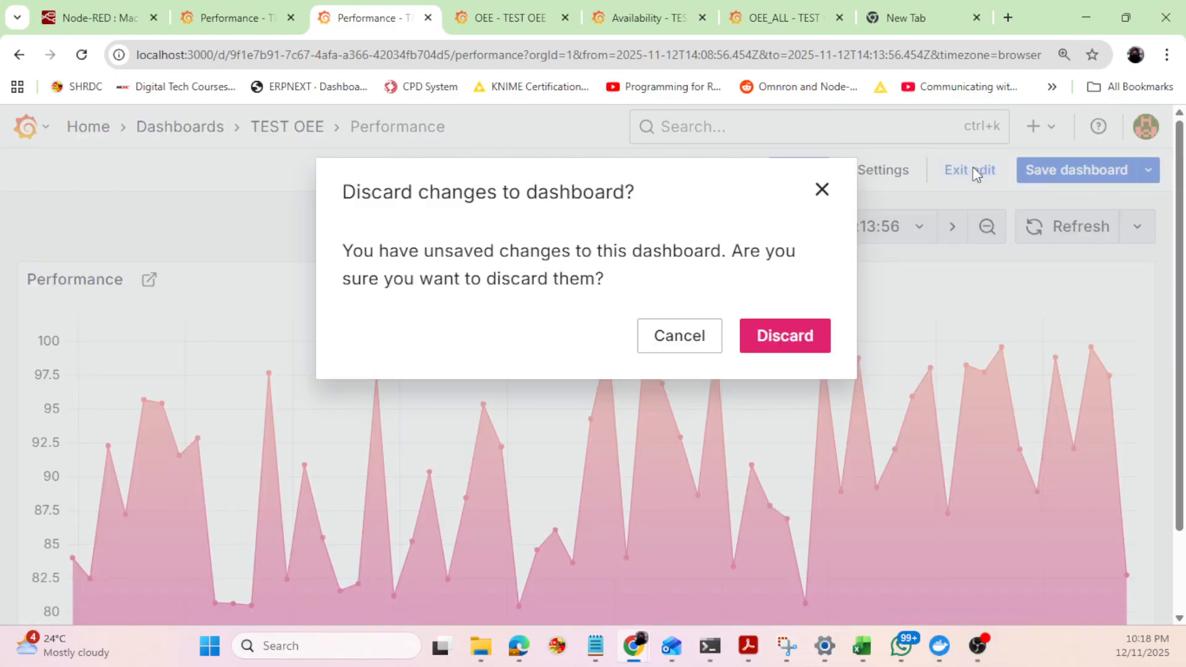
pyautogui.click(803, 344)
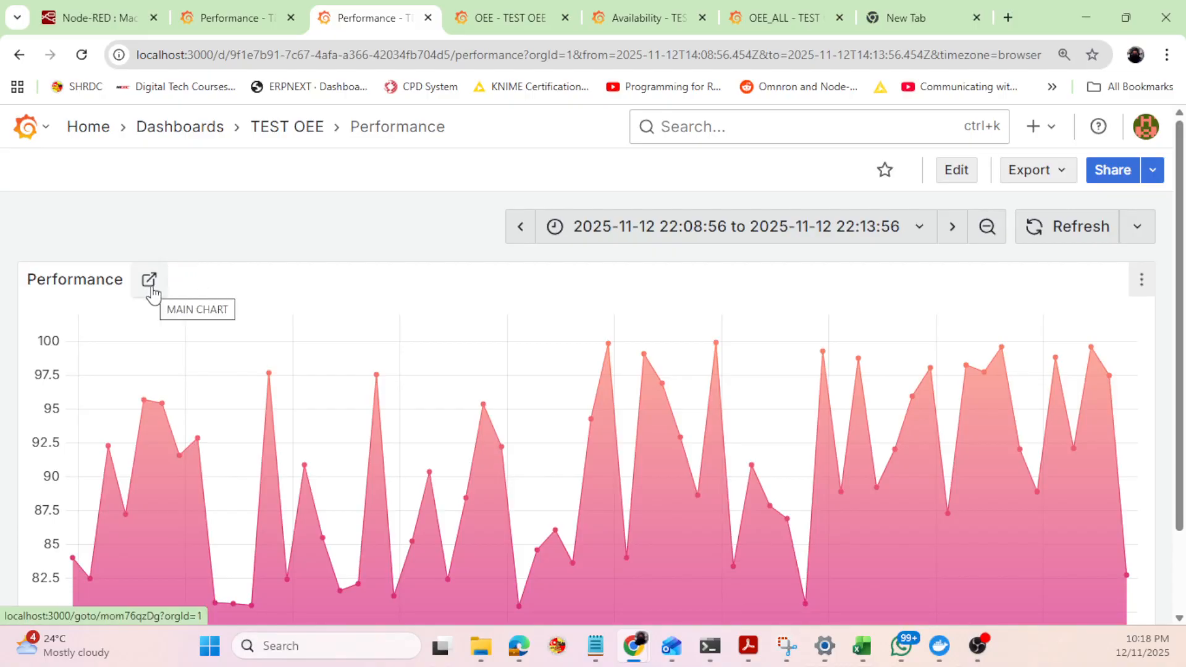
pyautogui.click(150, 282)
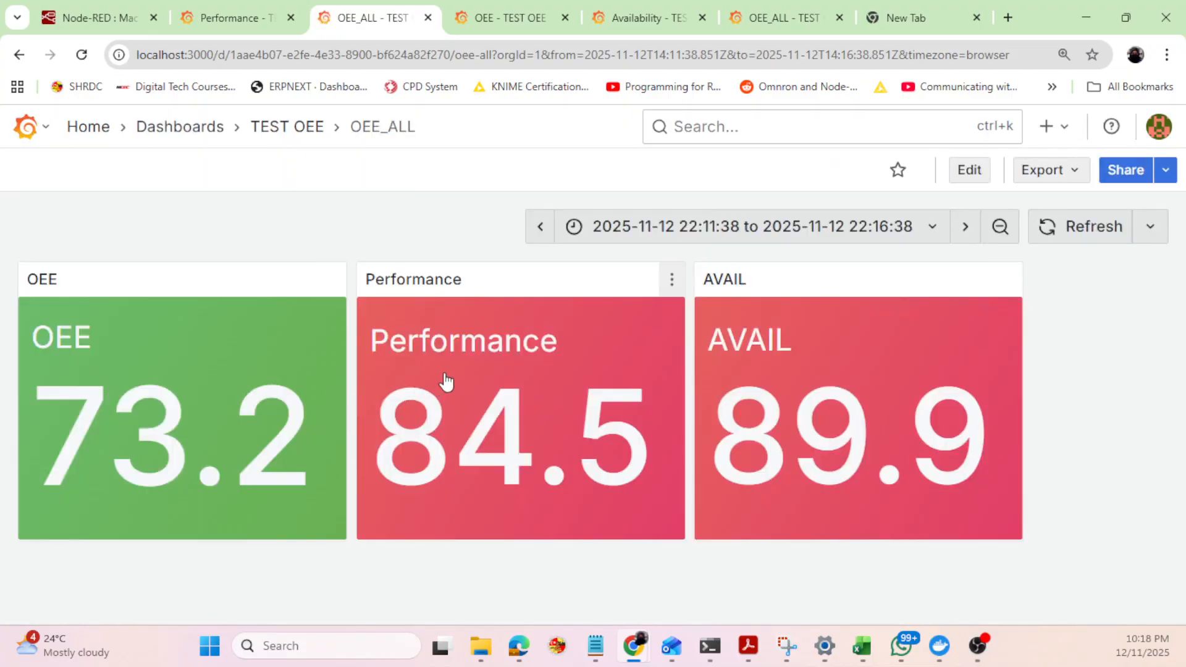
pyautogui.click(464, 375)
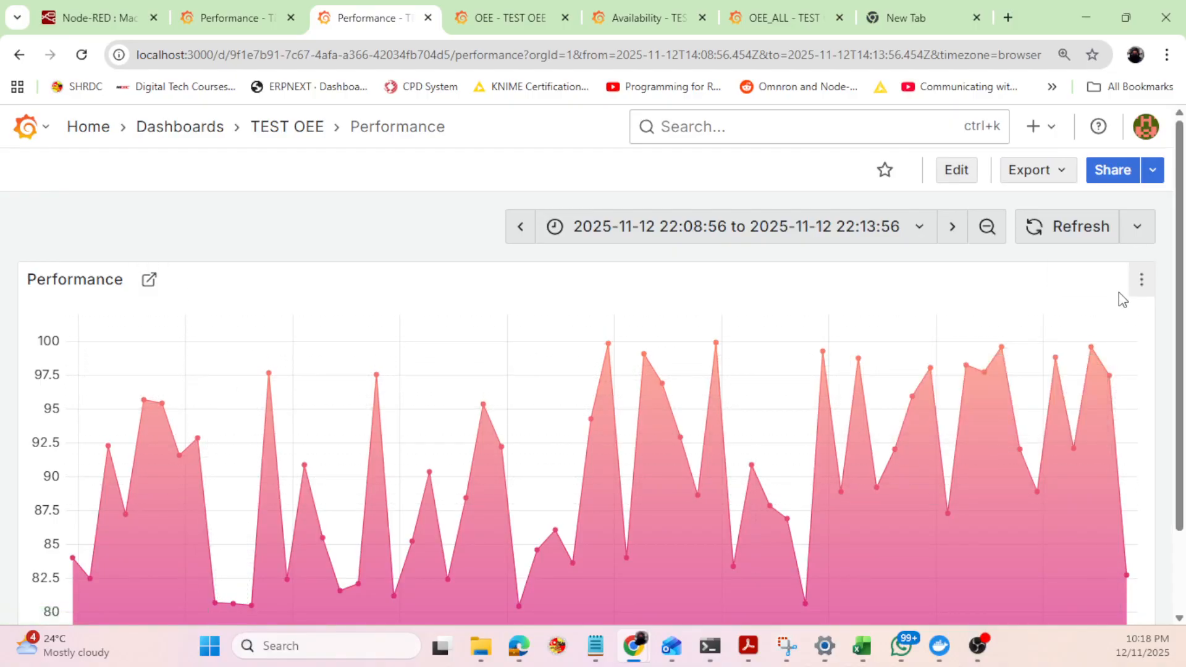
# Examine the Performance chart panel's options through Data links and actions, including the Add action form, and return to the dashboard without changes.
pyautogui.click(1141, 283)
pyautogui.click(1025, 366)
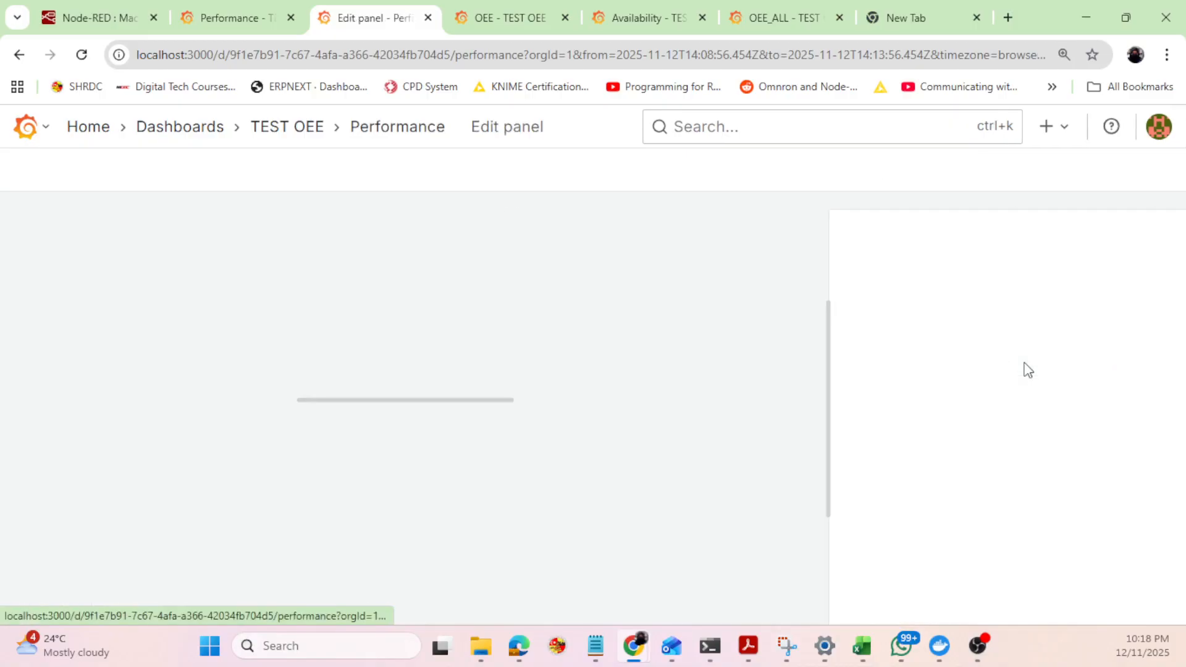
pyautogui.scroll(-3, 928, 551)
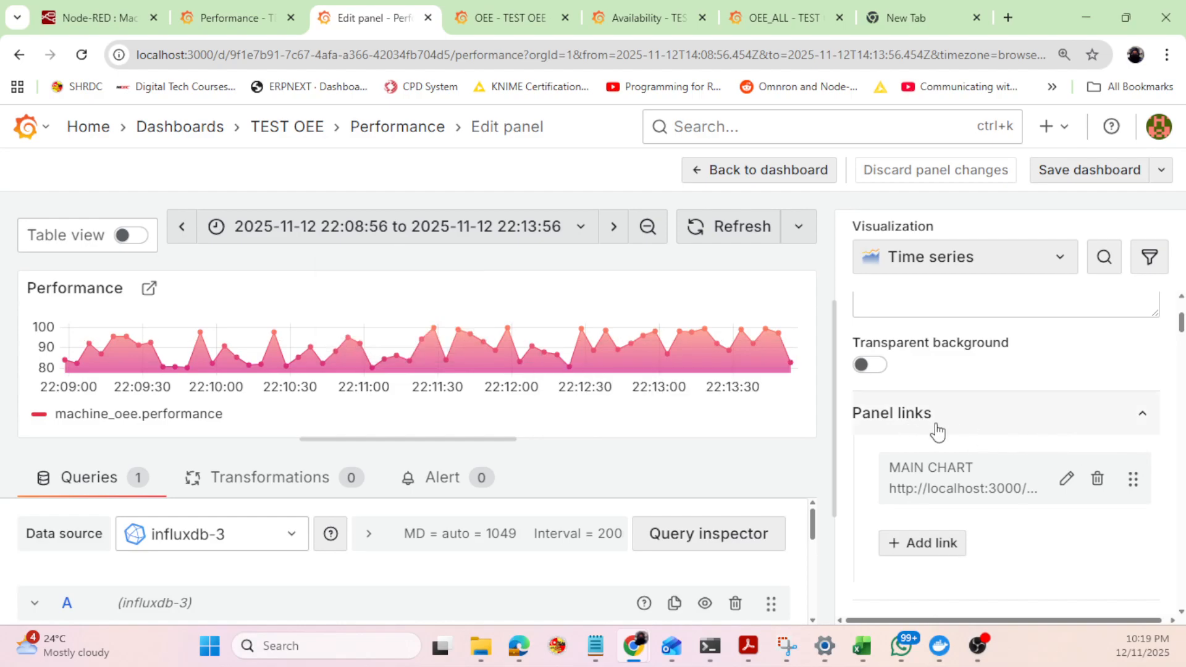
pyautogui.scroll(-10, 937, 432)
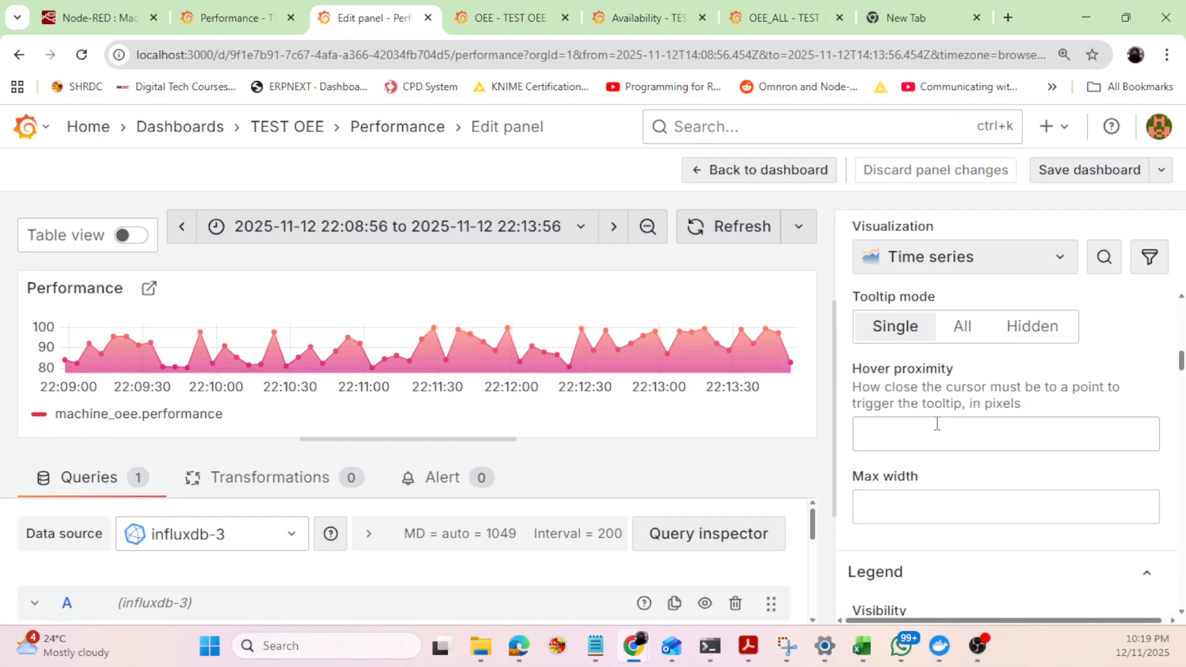
pyautogui.scroll(-12, 951, 423)
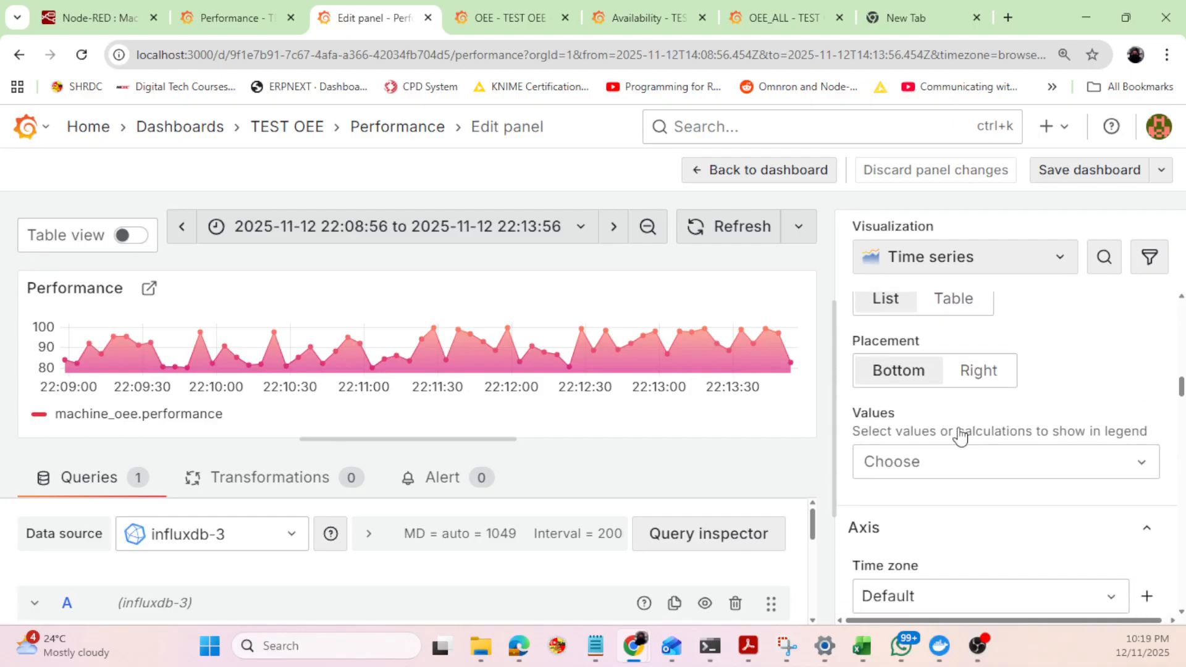
pyautogui.scroll(-15, 982, 531)
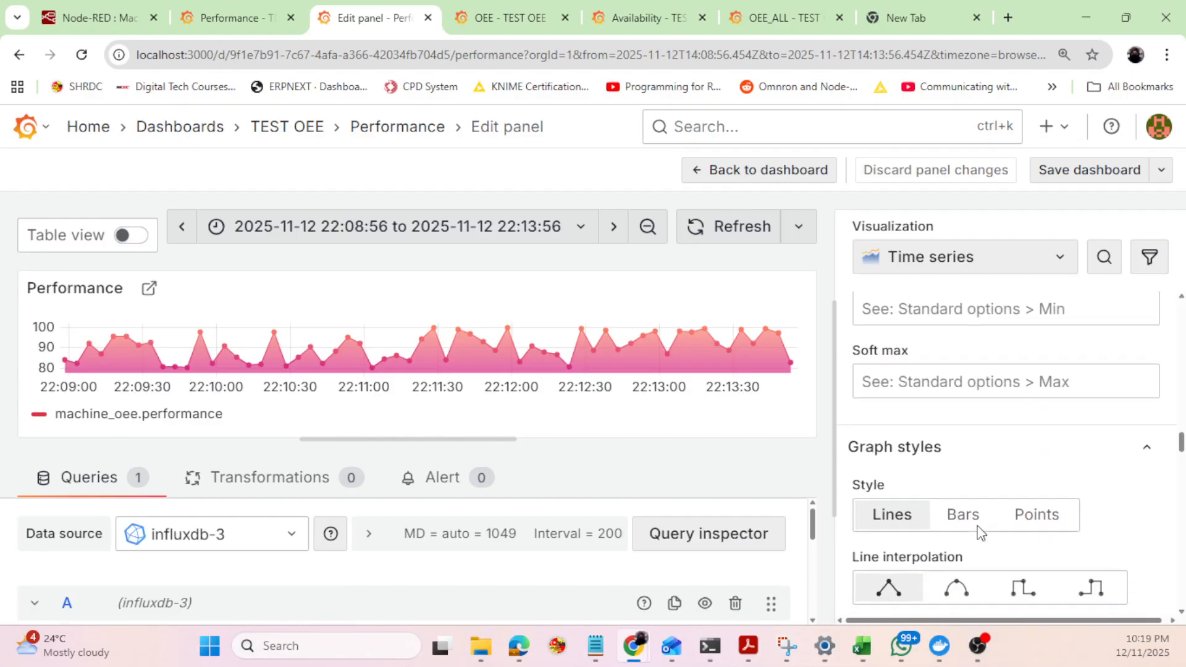
pyautogui.scroll(-15, 982, 531)
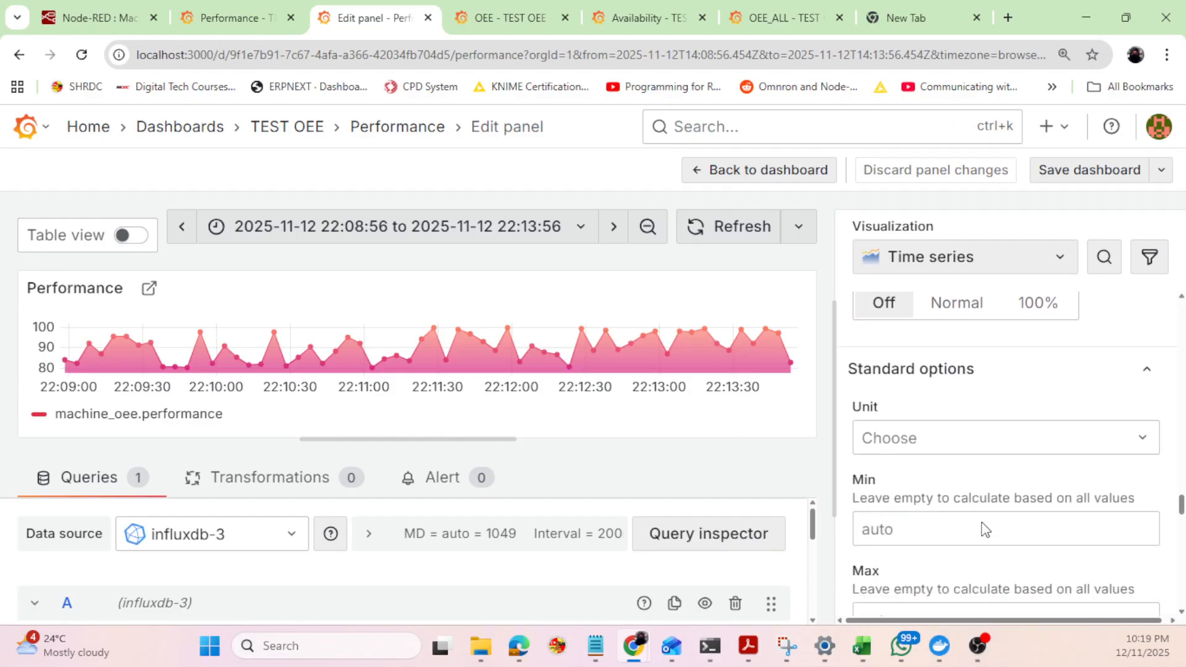
pyautogui.scroll(-5, 982, 530)
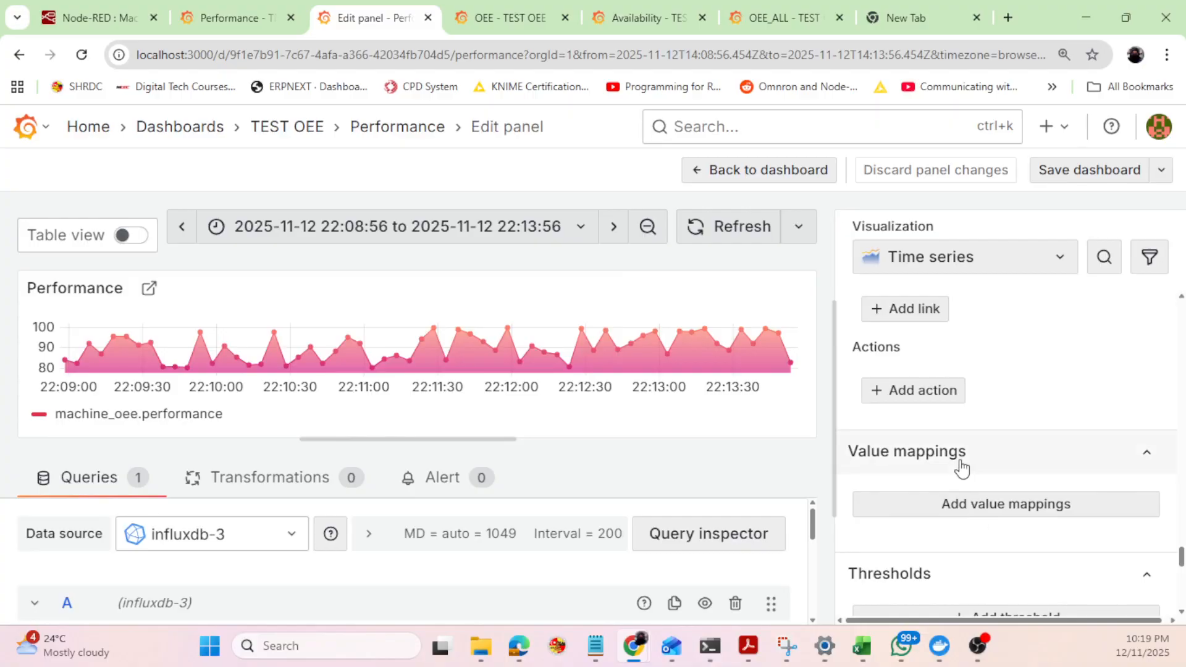
pyautogui.scroll(3, 961, 457)
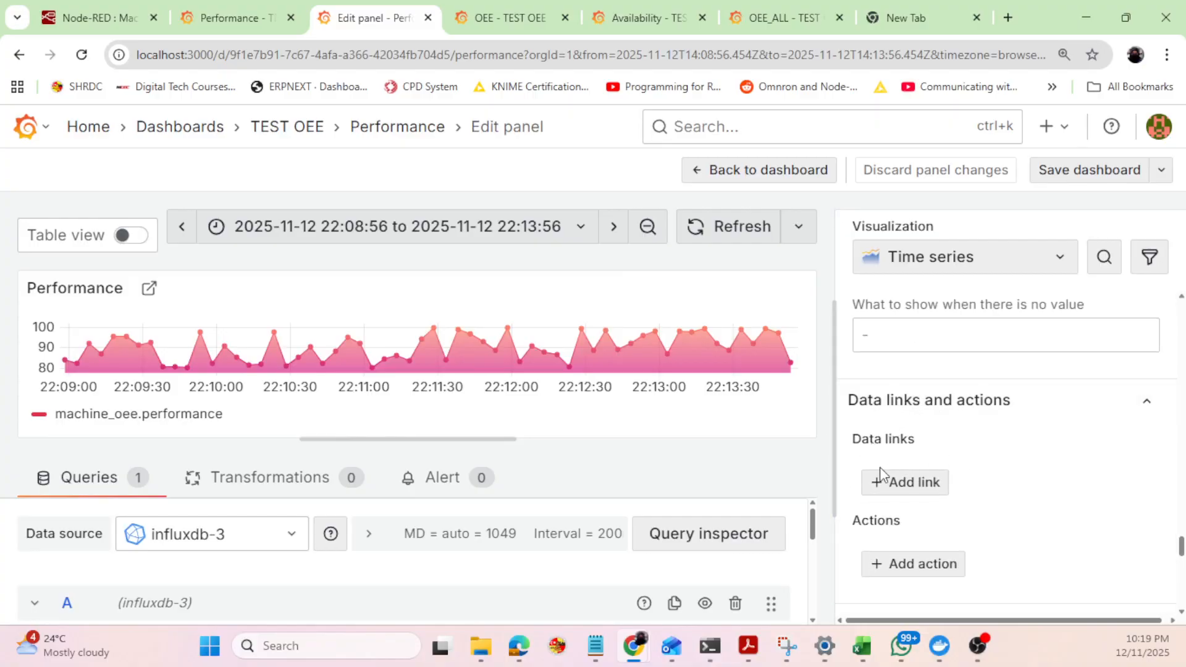
pyautogui.click(886, 566)
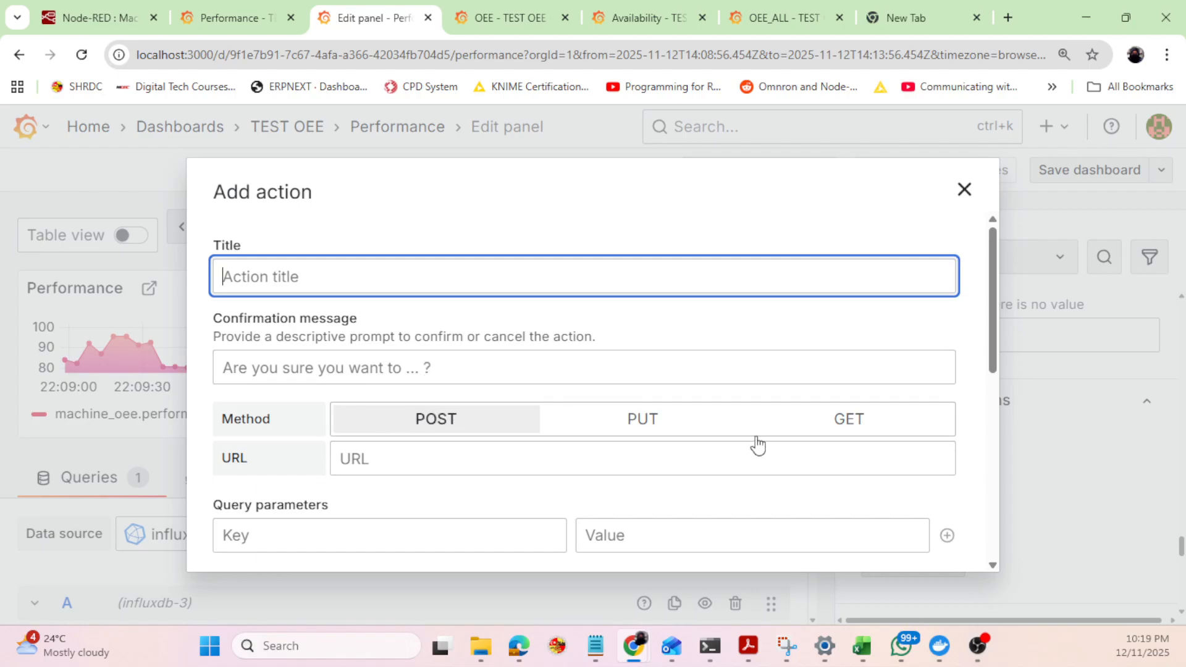
pyautogui.click(966, 189)
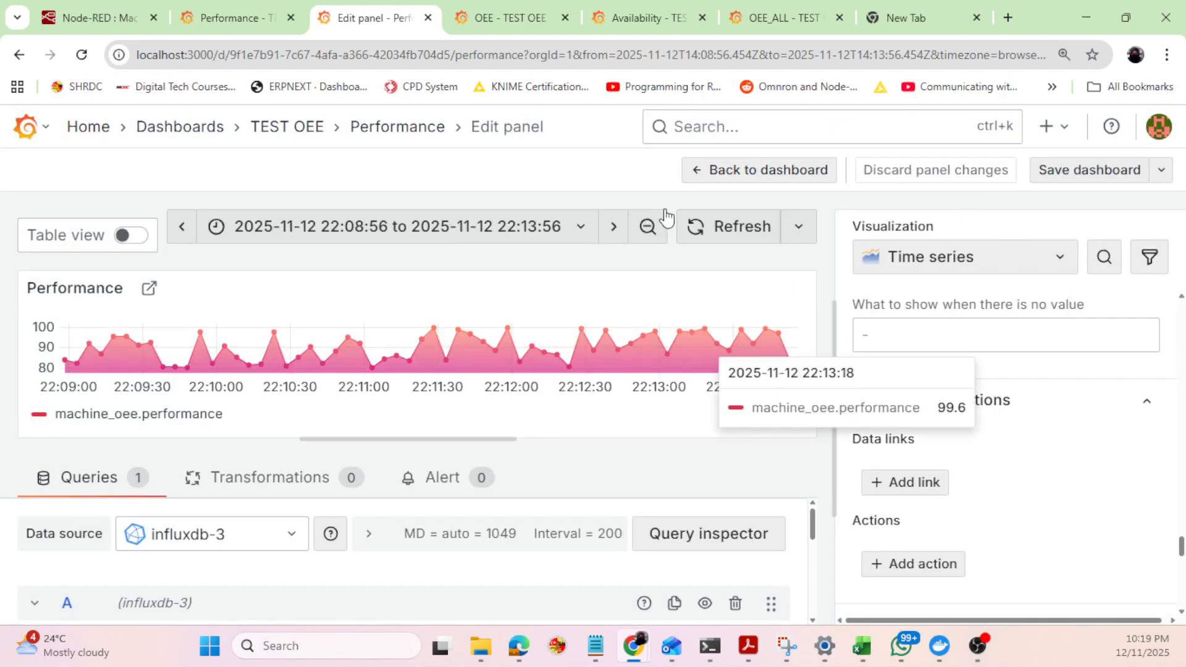
pyautogui.click(695, 177)
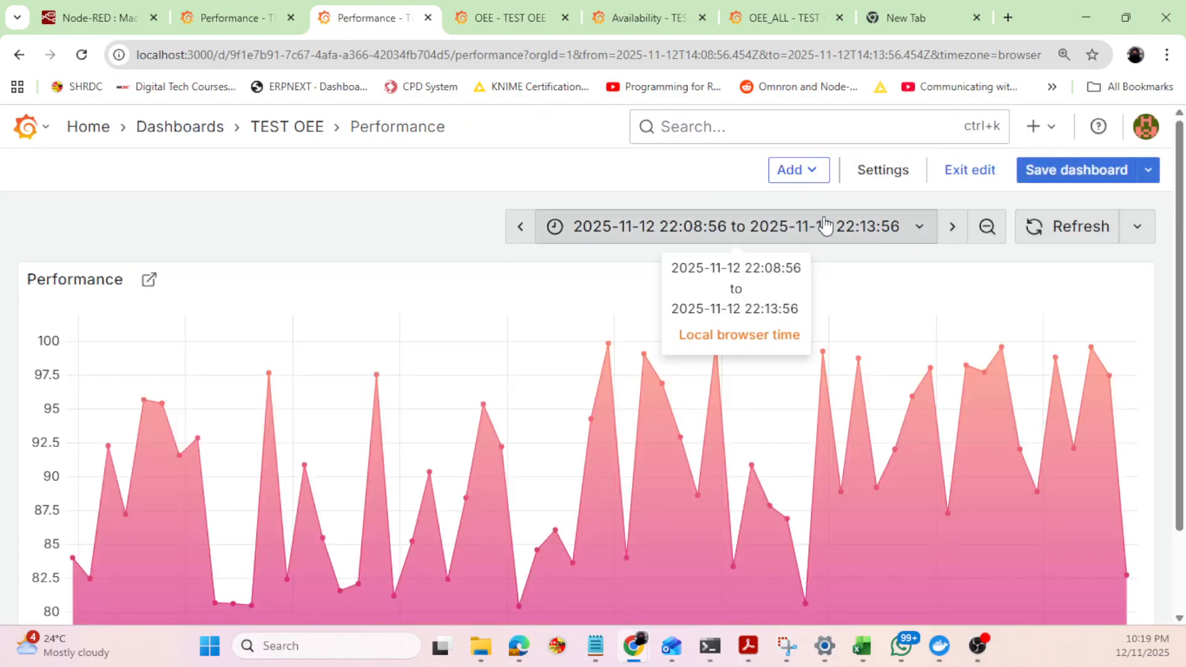
# Set the Performance dashboard's time range to Last 5 minutes and its auto refresh to 5s.
pyautogui.click(899, 232)
pyautogui.click(822, 337)
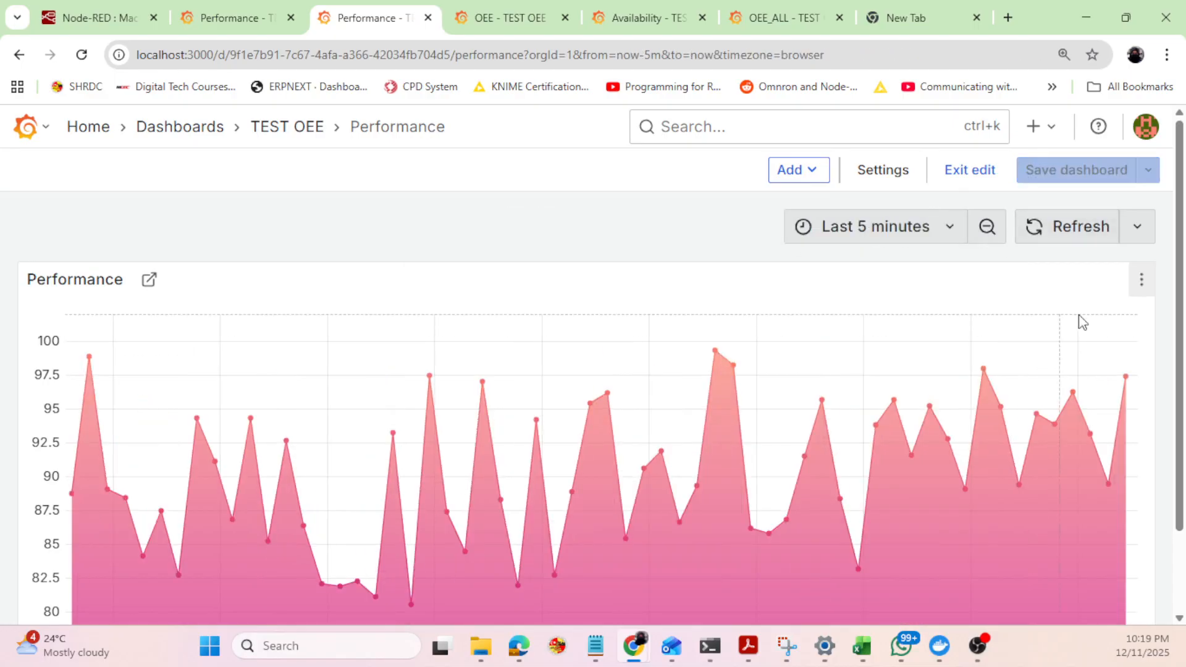
pyautogui.click(1138, 227)
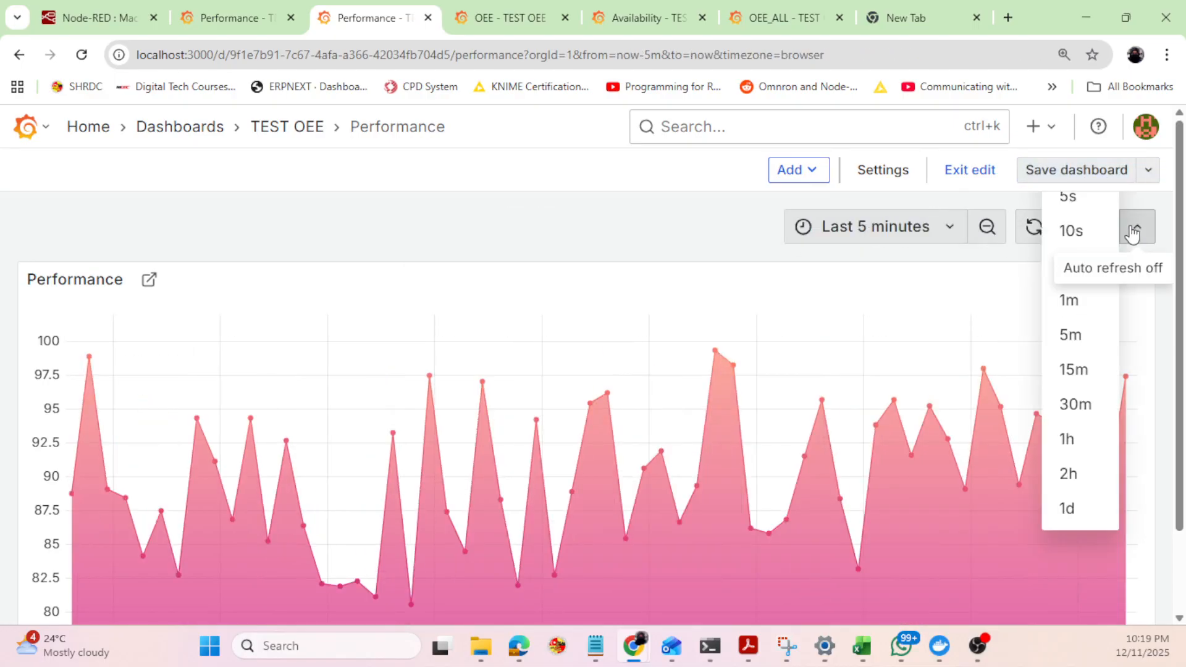
pyautogui.click(1096, 199)
pyautogui.scroll(-2, 802, 406)
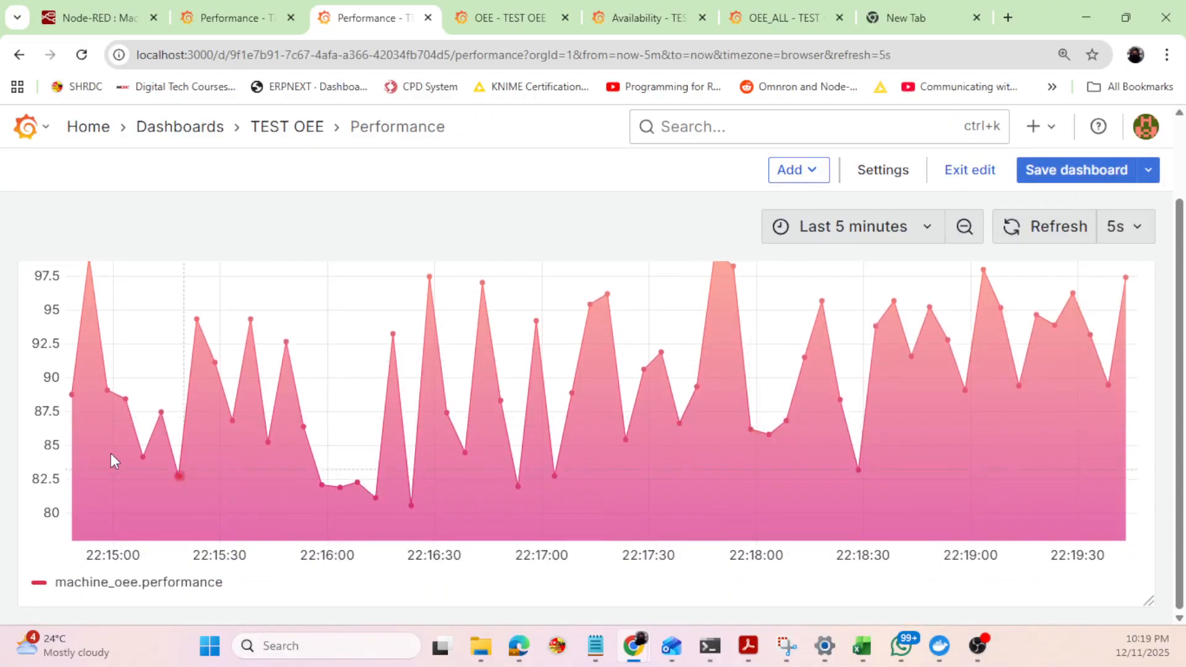
pyautogui.scroll(2, 1051, 396)
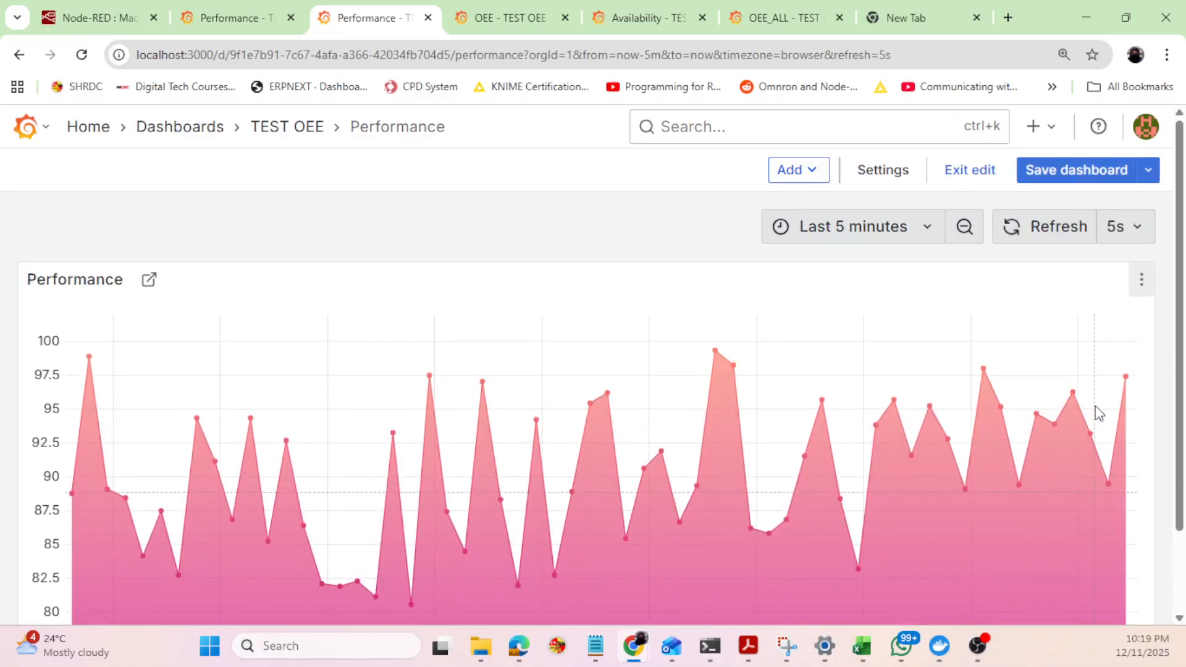
# Leave edit mode of the Performance dashboard without saving and follow its MAIN CHART link back to OEE_ALL.
pyautogui.click(1081, 170)
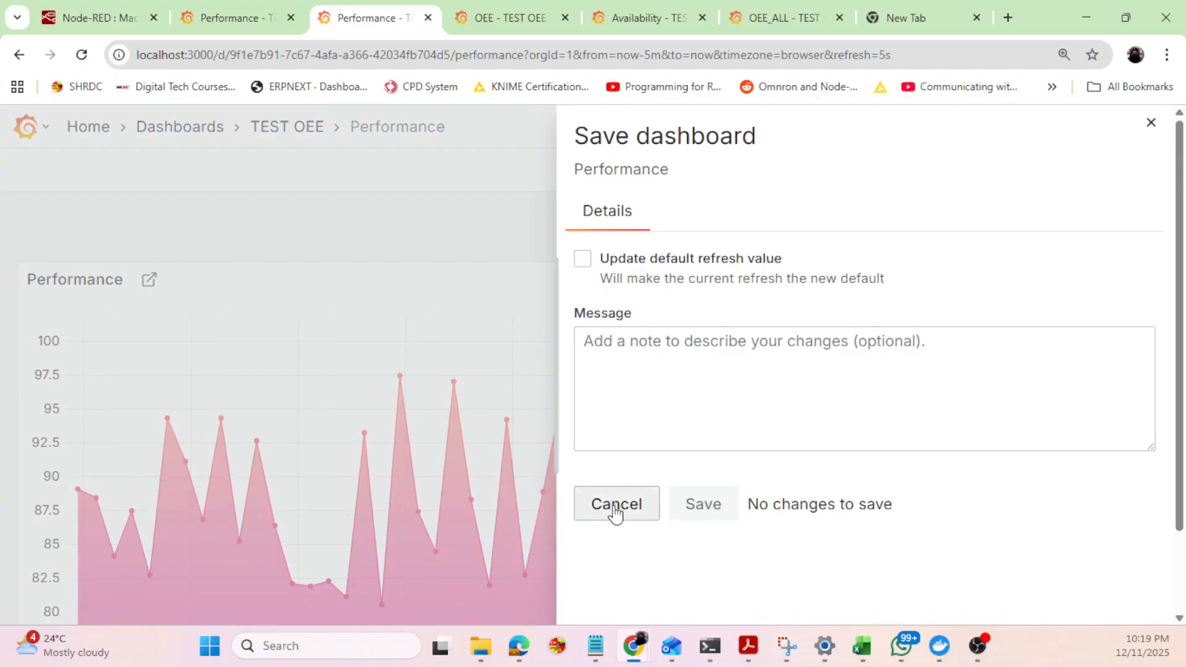
pyautogui.click(612, 508)
pyautogui.click(969, 170)
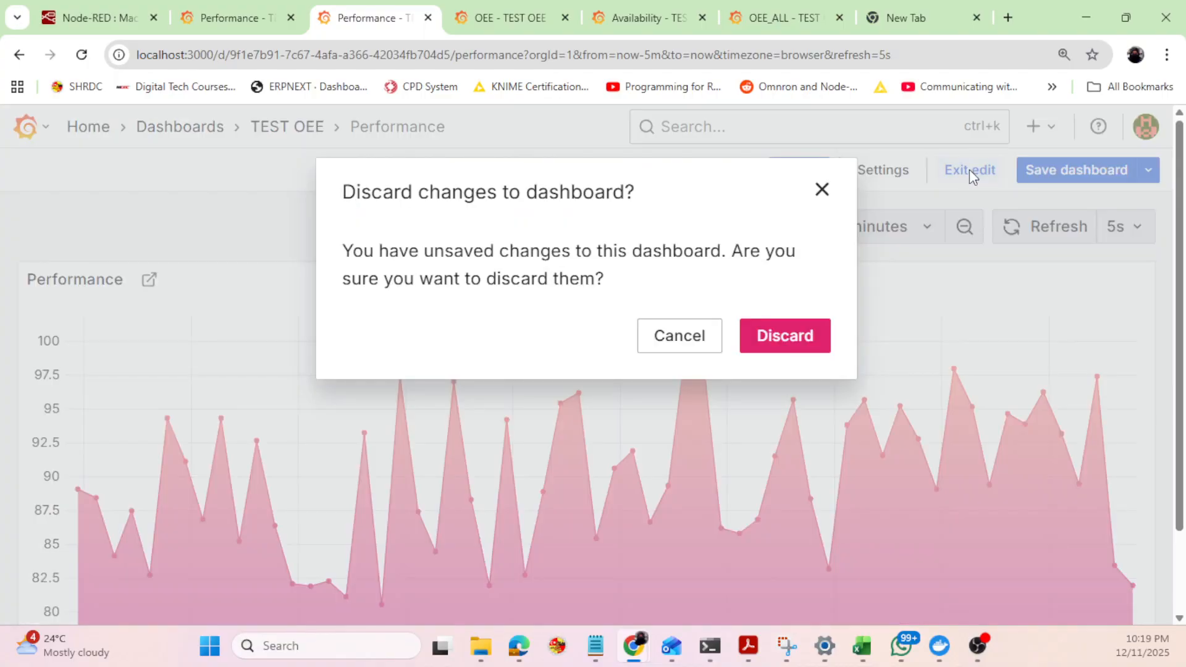
pyautogui.click(798, 340)
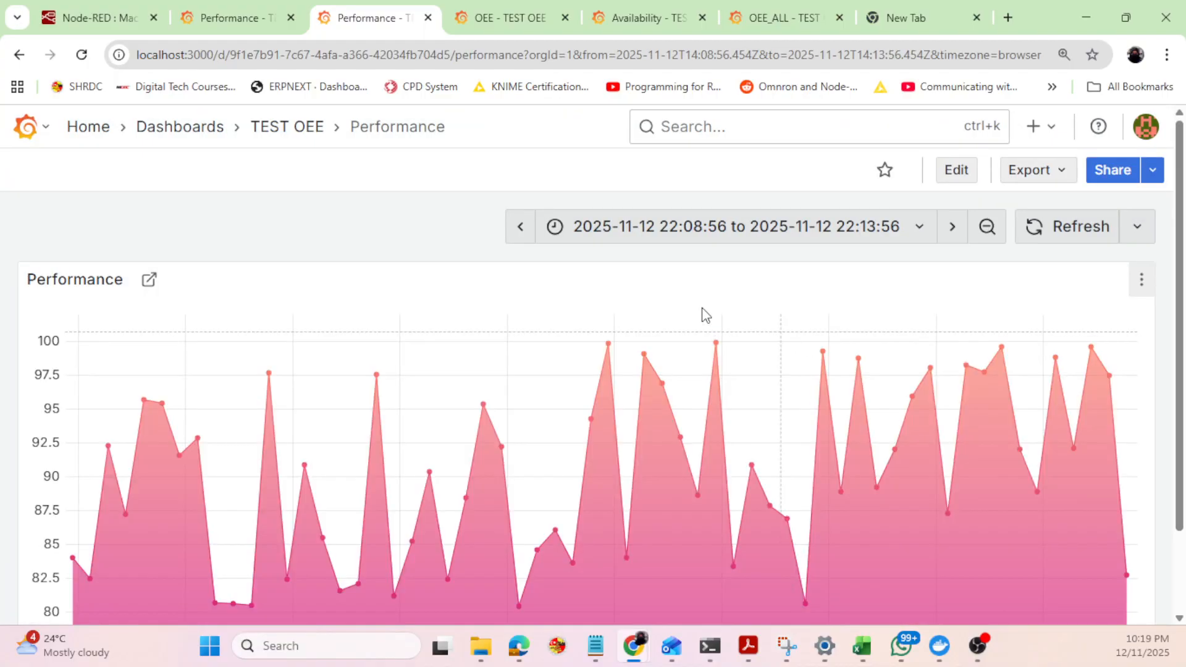
pyautogui.click(149, 280)
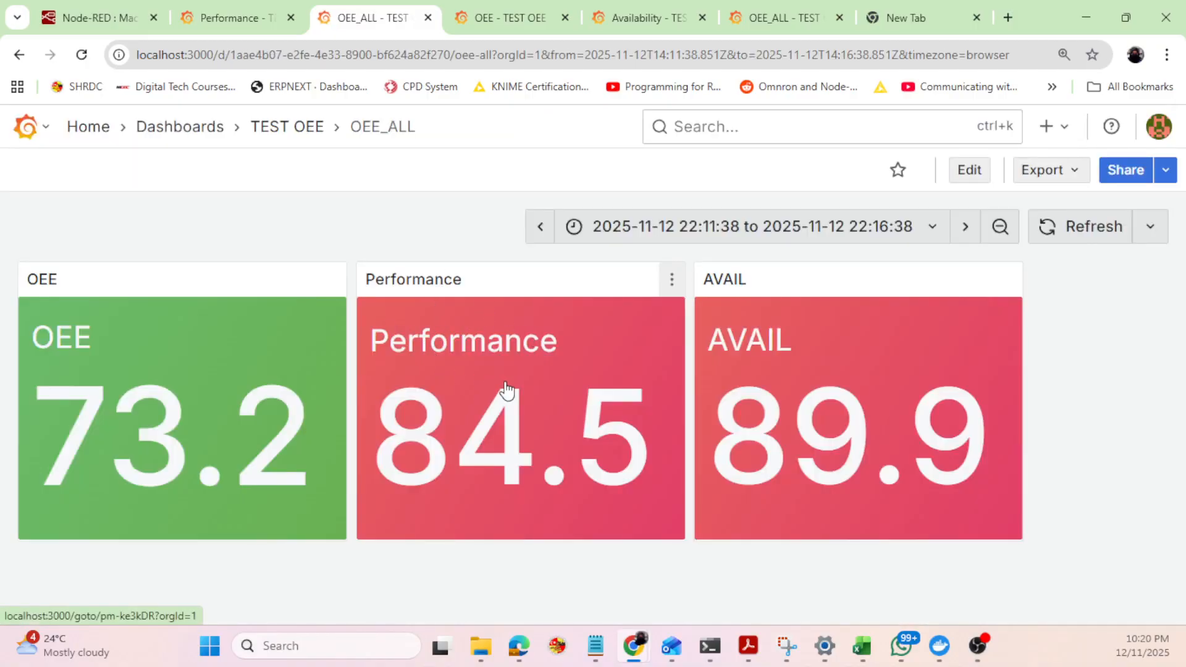
# Set the OEE_ALL dashboard's time range to Last 5 minutes and its refresh interval to Auto.
pyautogui.click(932, 229)
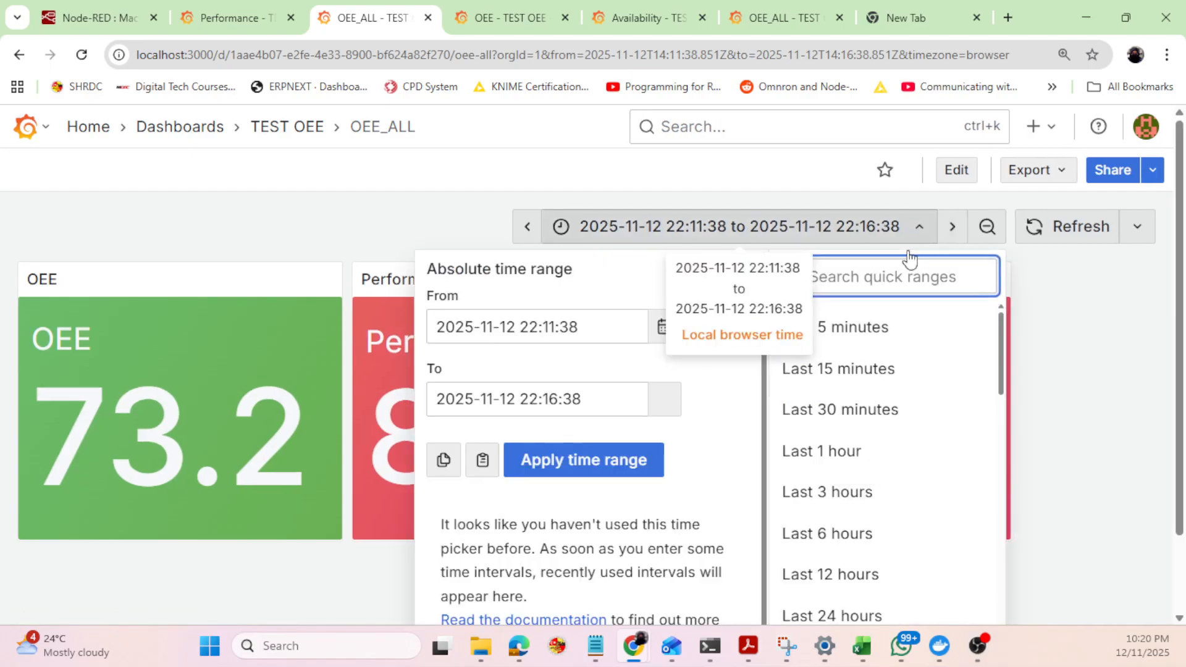
pyautogui.click(837, 347)
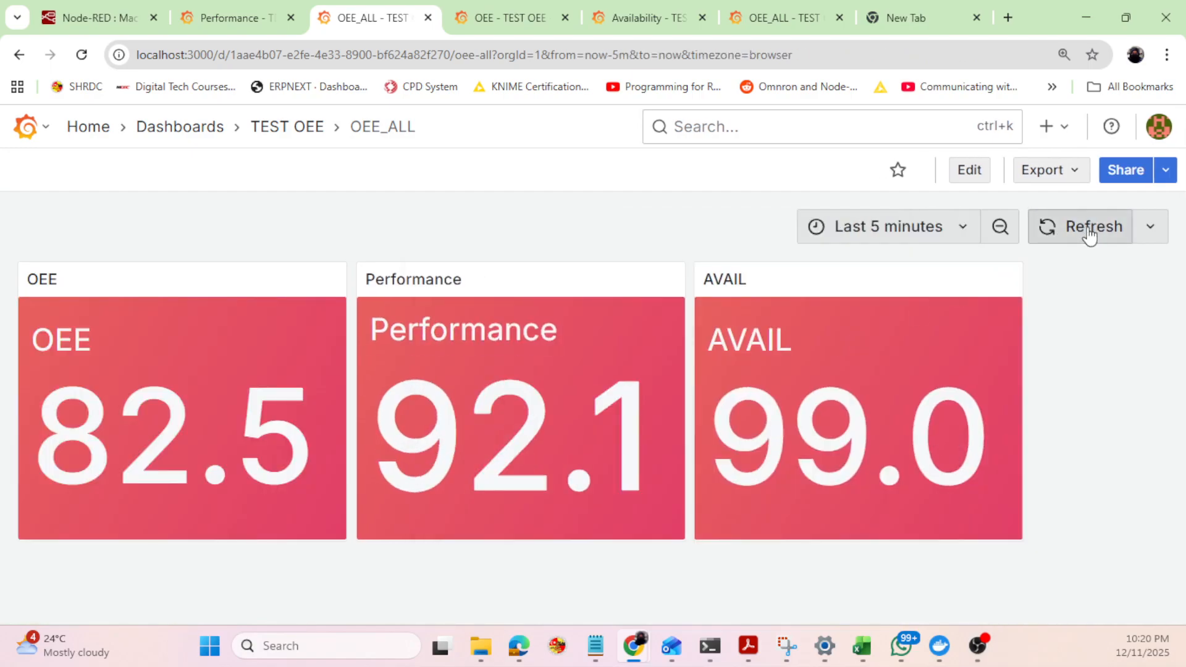
pyautogui.click(1149, 228)
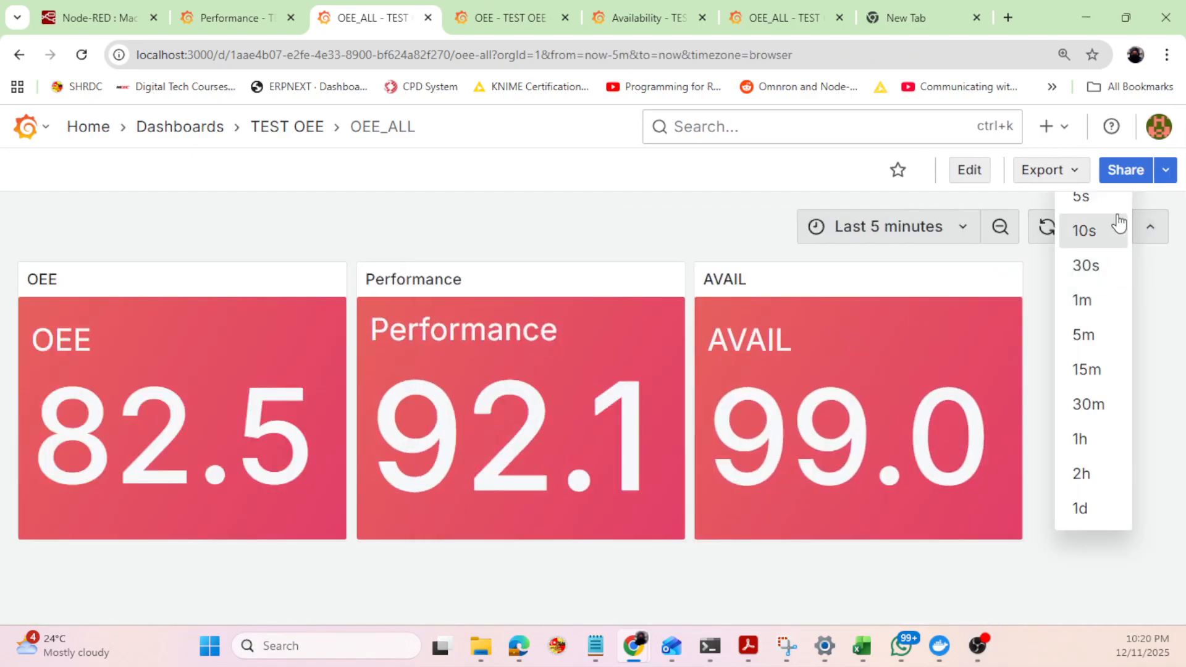
pyautogui.click(1165, 227)
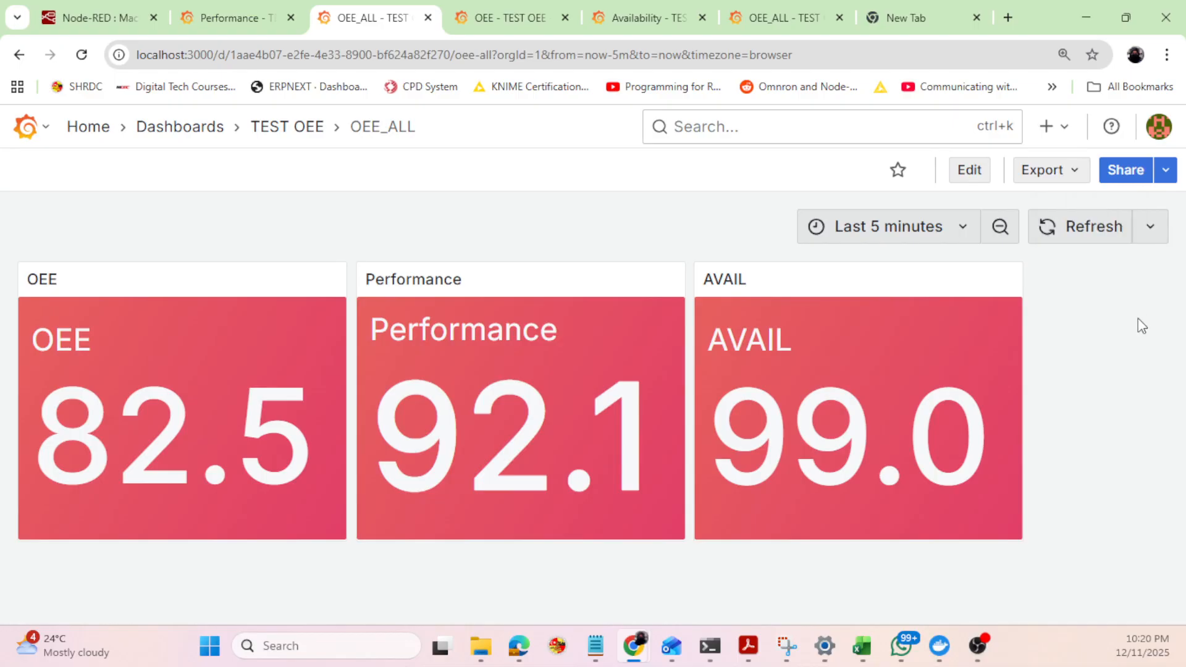
pyautogui.hotkey('ctrl', '-')
pyautogui.click(1153, 212)
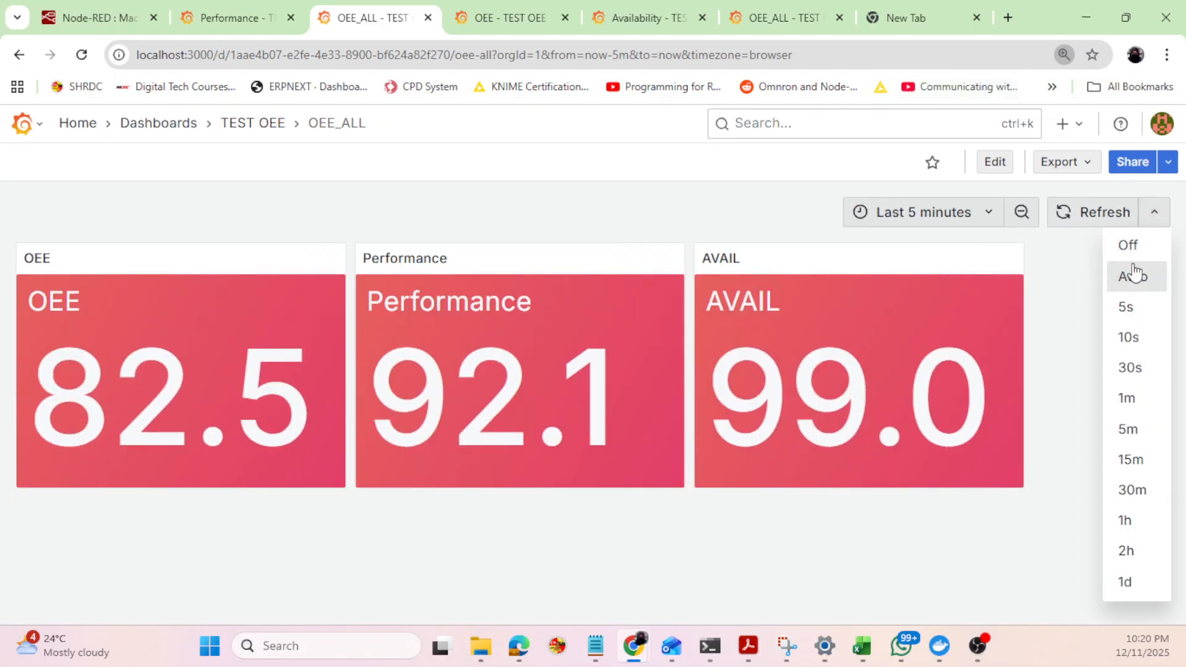
pyautogui.click(1135, 273)
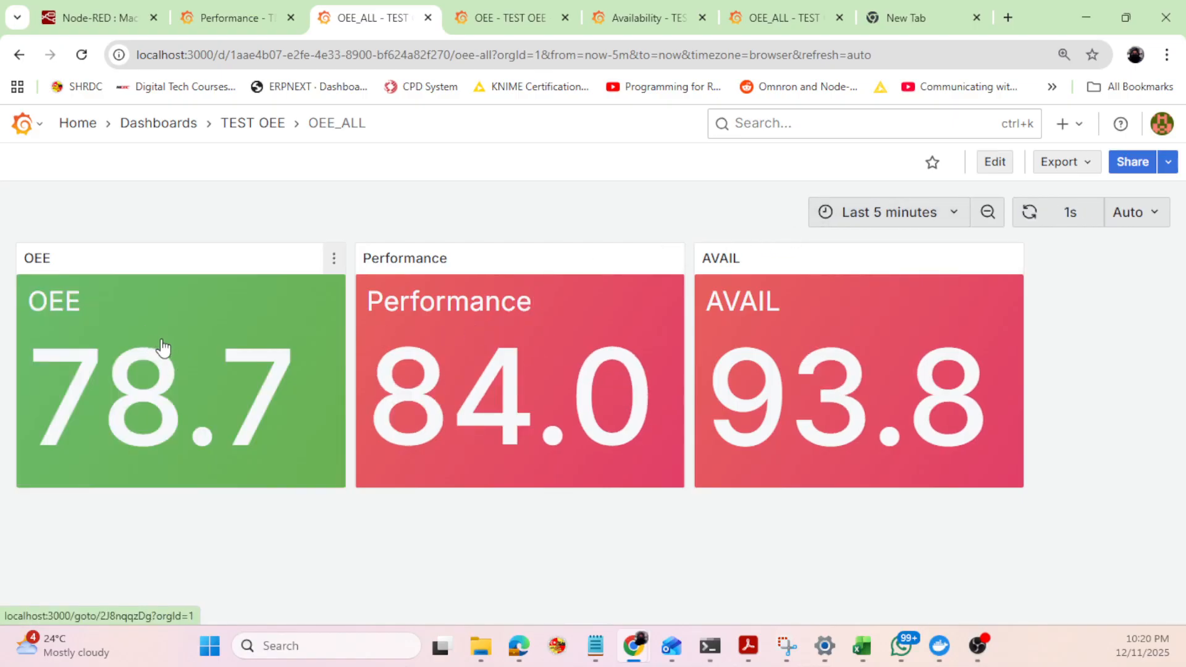
# Follow the OEE stat panel's link to its chart dashboard and return to OEE_ALL through the chart's panel link.
pyautogui.click(154, 344)
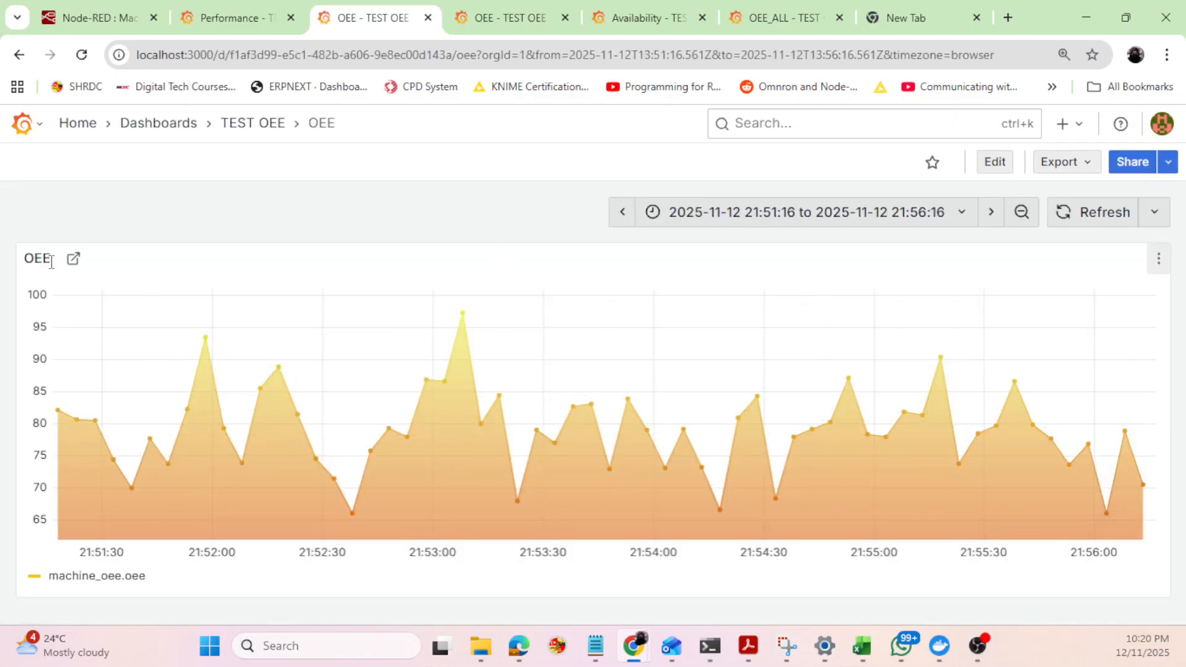
pyautogui.click(73, 260)
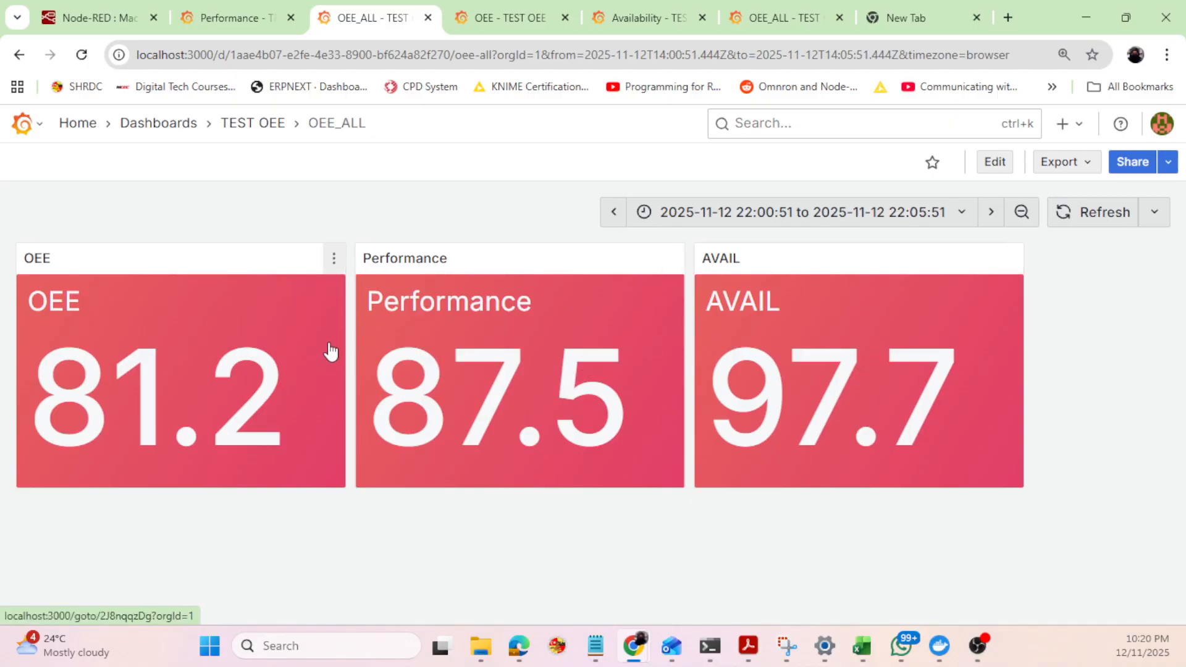
# Open the OEE stat panel for editing and start a second data link titled Avail Chart.
pyautogui.click(331, 269)
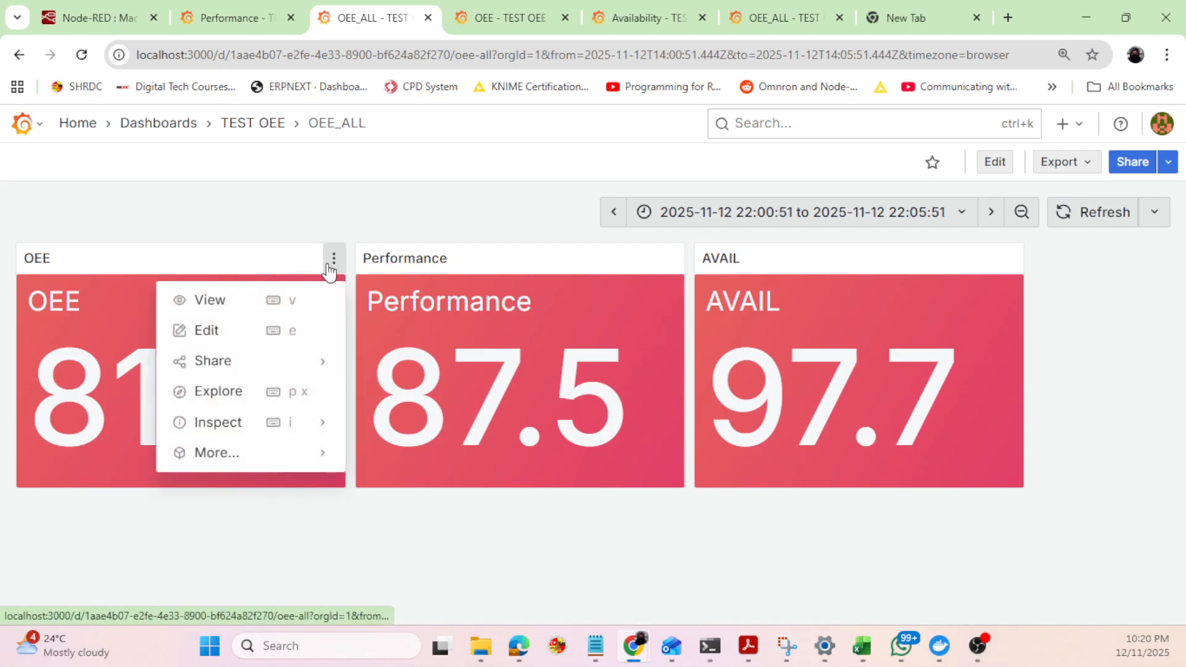
pyautogui.click(211, 337)
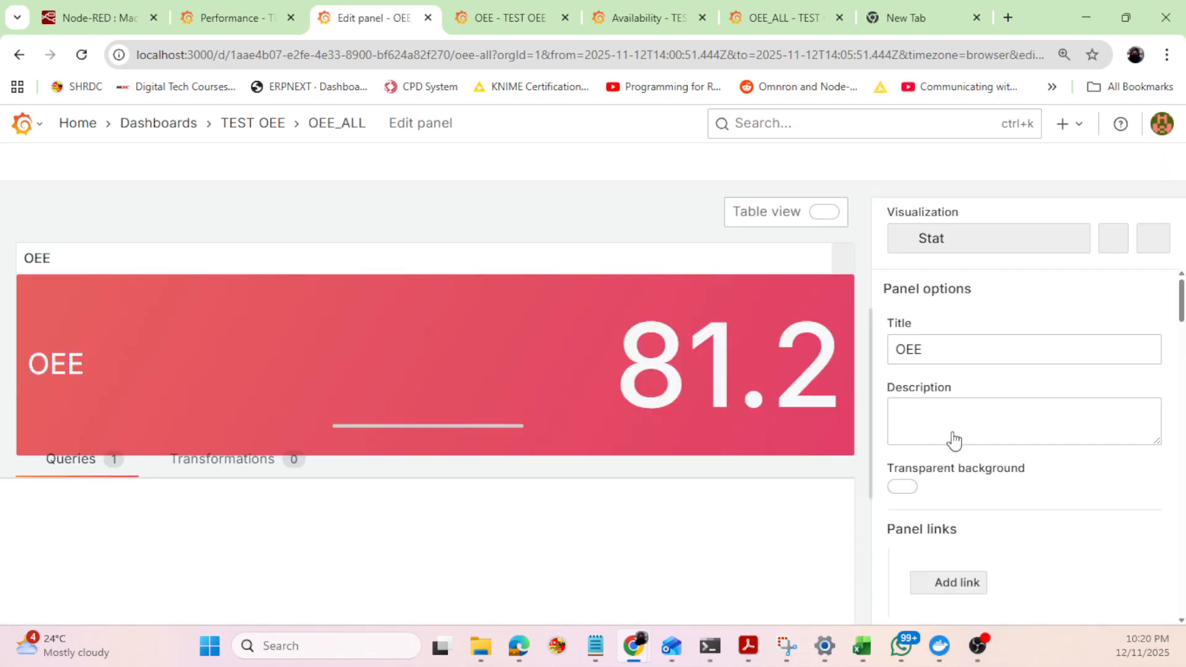
pyautogui.scroll(-4, 1050, 476)
pyautogui.scroll(-20, 1046, 469)
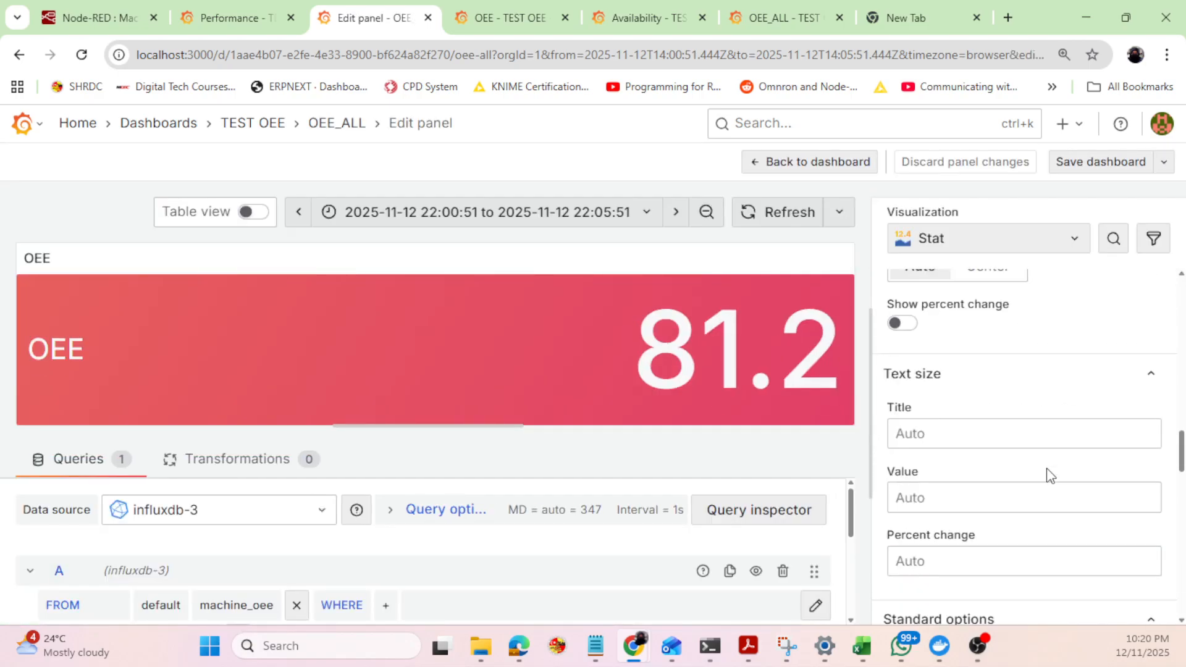
pyautogui.scroll(-3, 1050, 476)
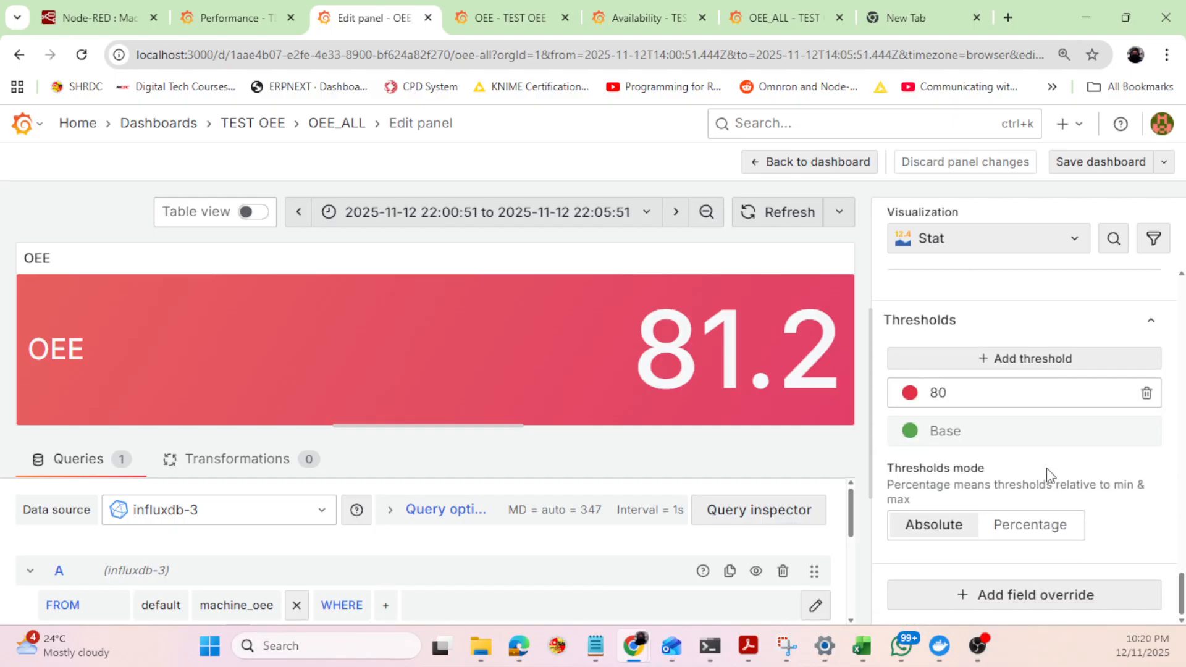
pyautogui.scroll(6, 1048, 474)
pyautogui.scroll(-2, 1046, 472)
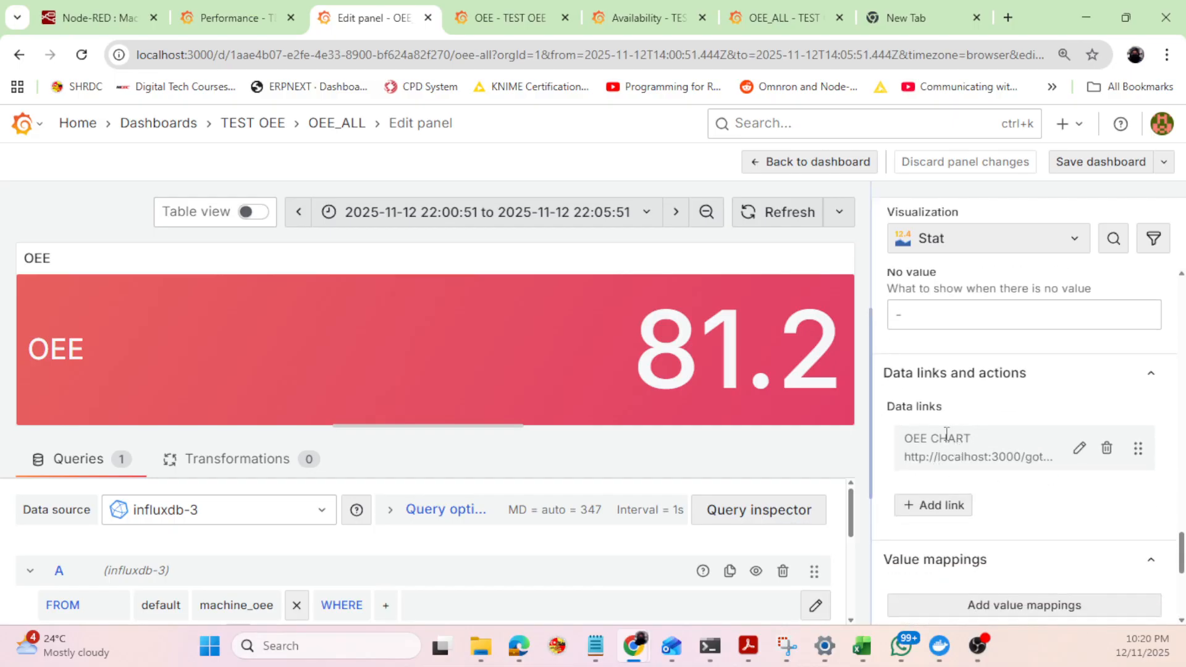
pyautogui.click(927, 506)
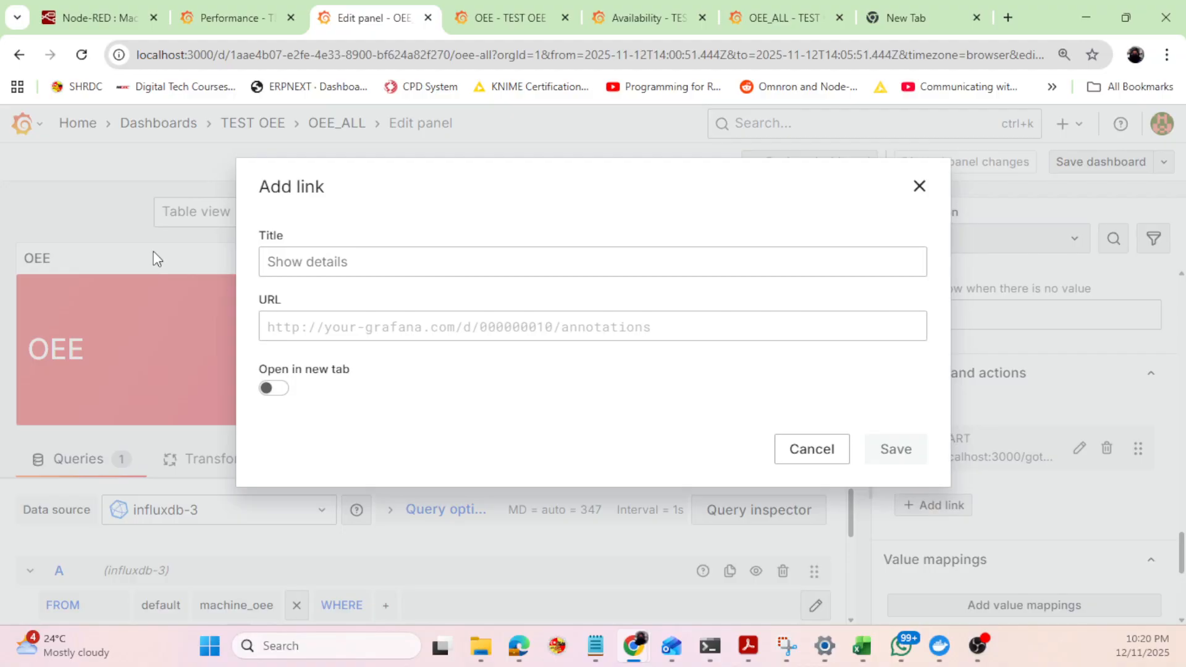
pyautogui.click(326, 255)
pyautogui.write('Avail Chart')
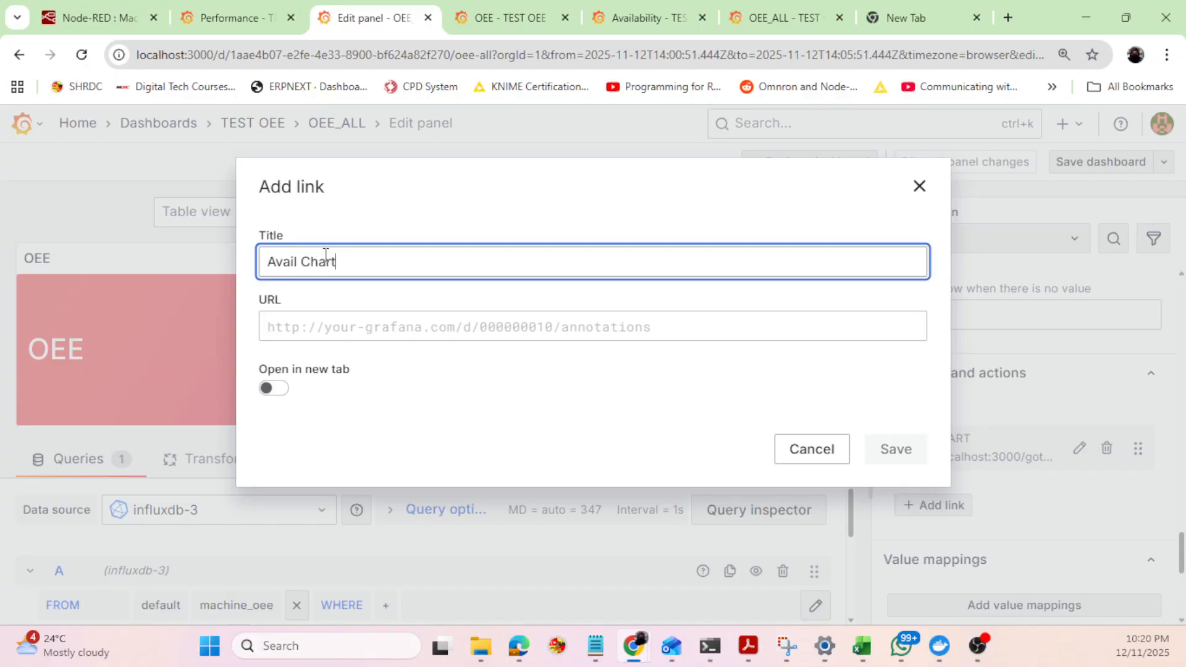
# Switch to the Availability dashboard, leave its edit mode and copy its shortened share link.
pyautogui.click(344, 336)
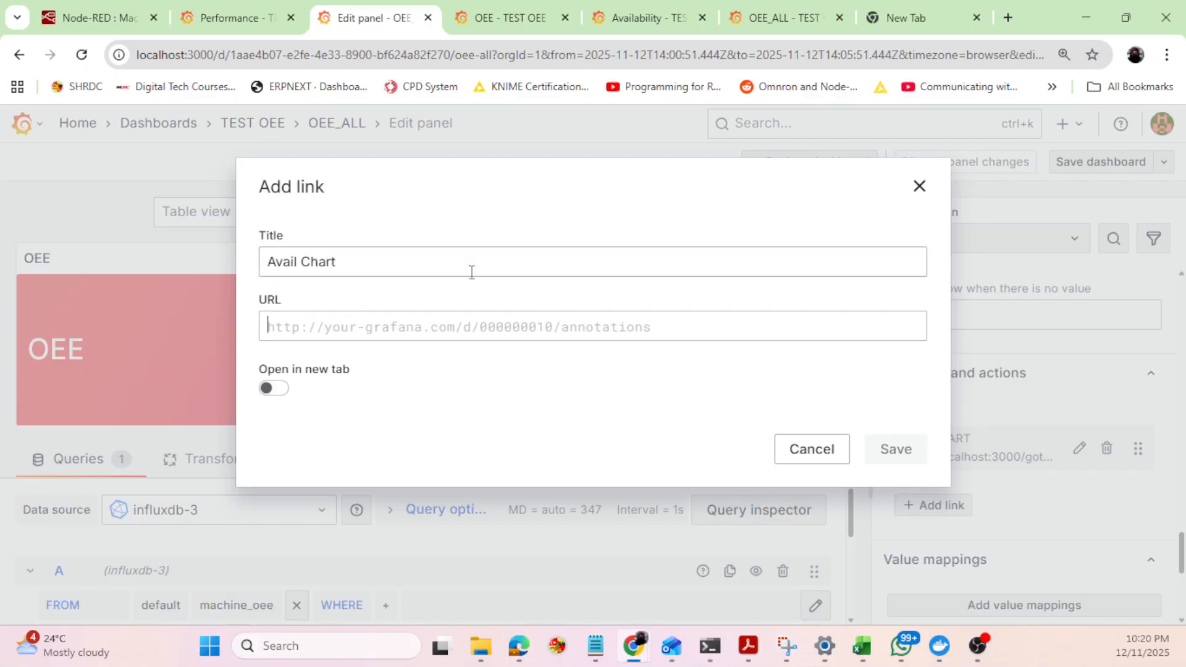
pyautogui.click(668, 9)
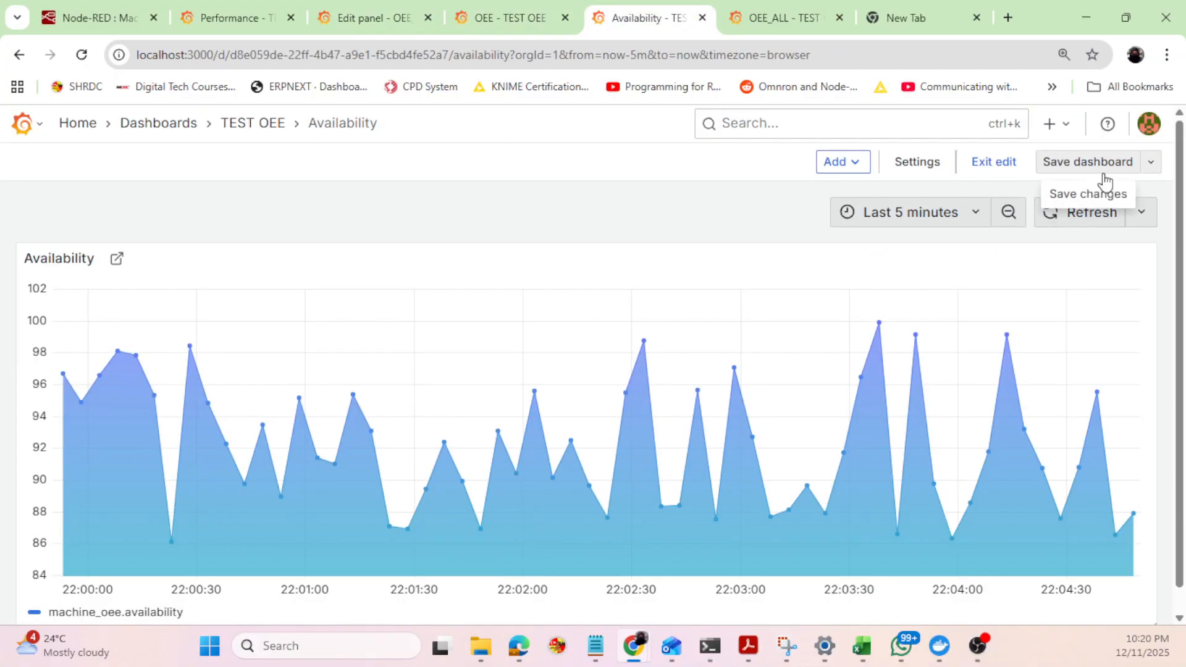
pyautogui.click(993, 164)
pyautogui.click(1119, 162)
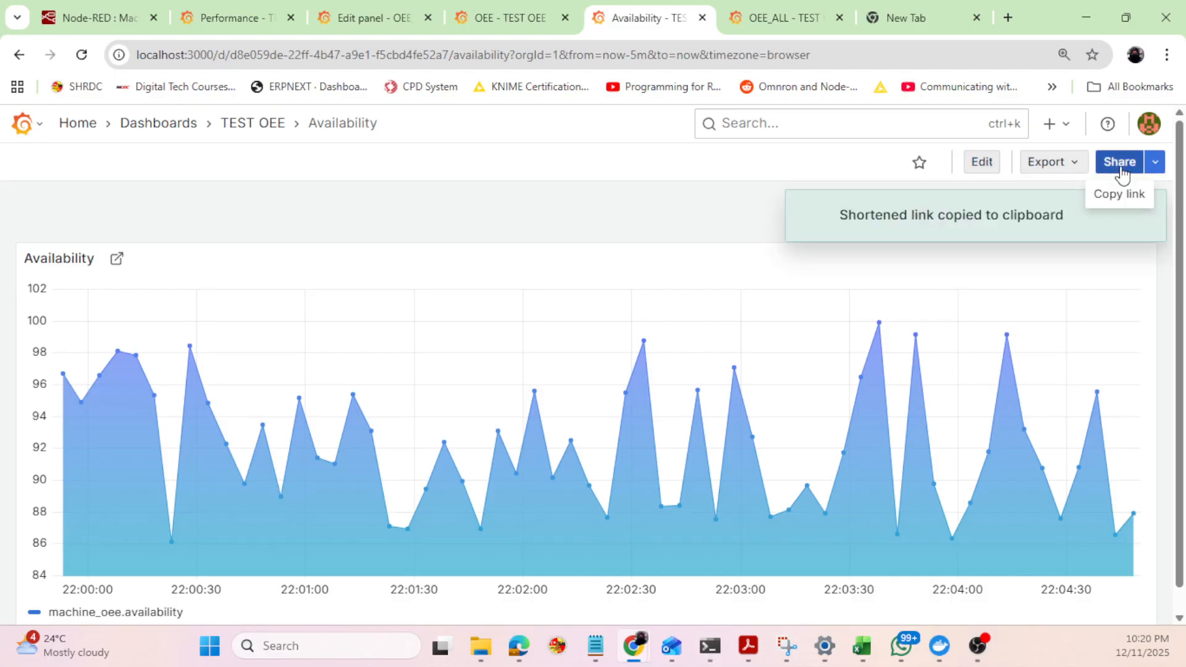
# Paste the copied Availability link as the Avail Chart data link's URL and save the link.
pyautogui.click(344, 17)
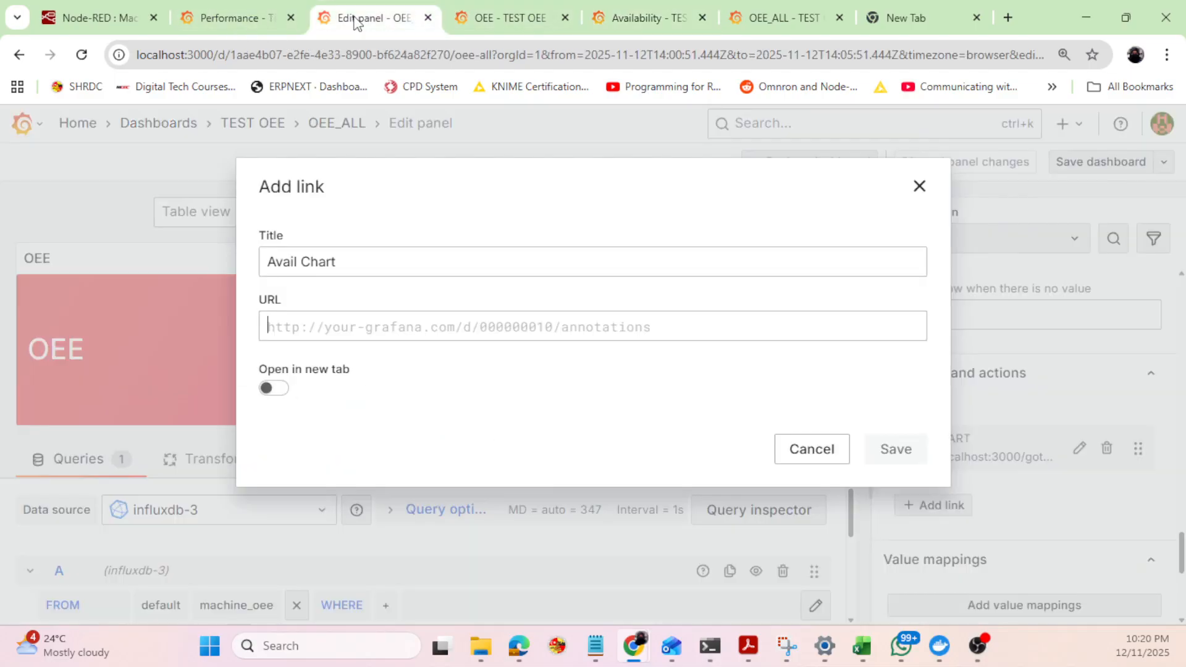
pyautogui.click(318, 331)
pyautogui.hotkey('ctrl', 'v')
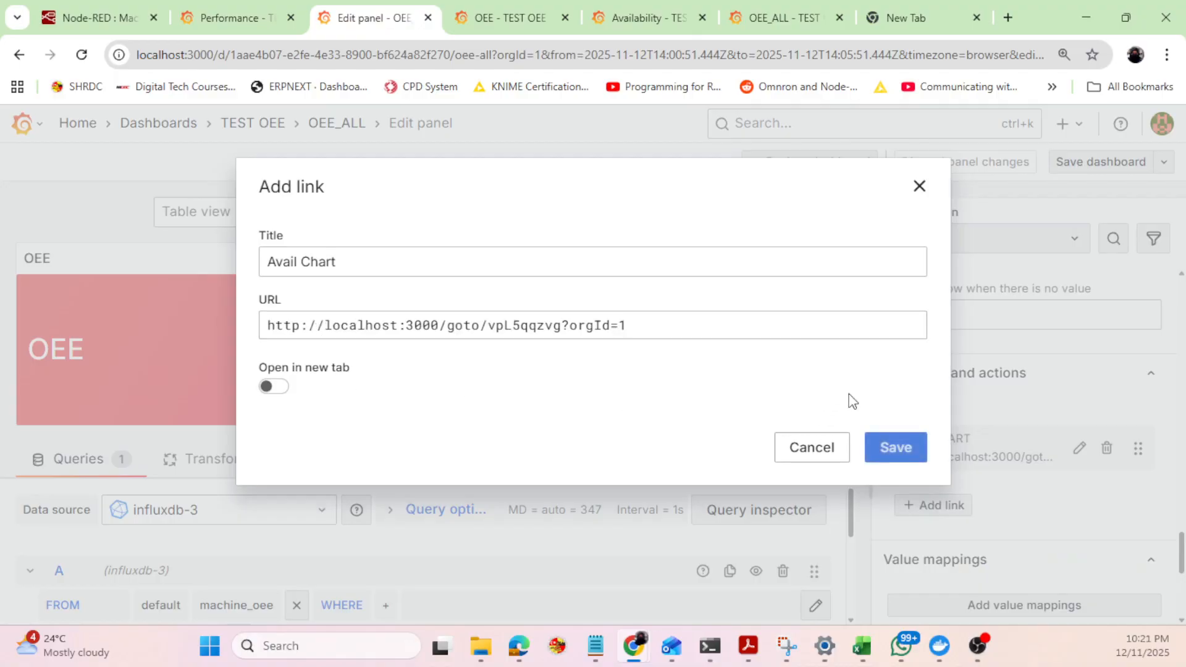
pyautogui.click(901, 448)
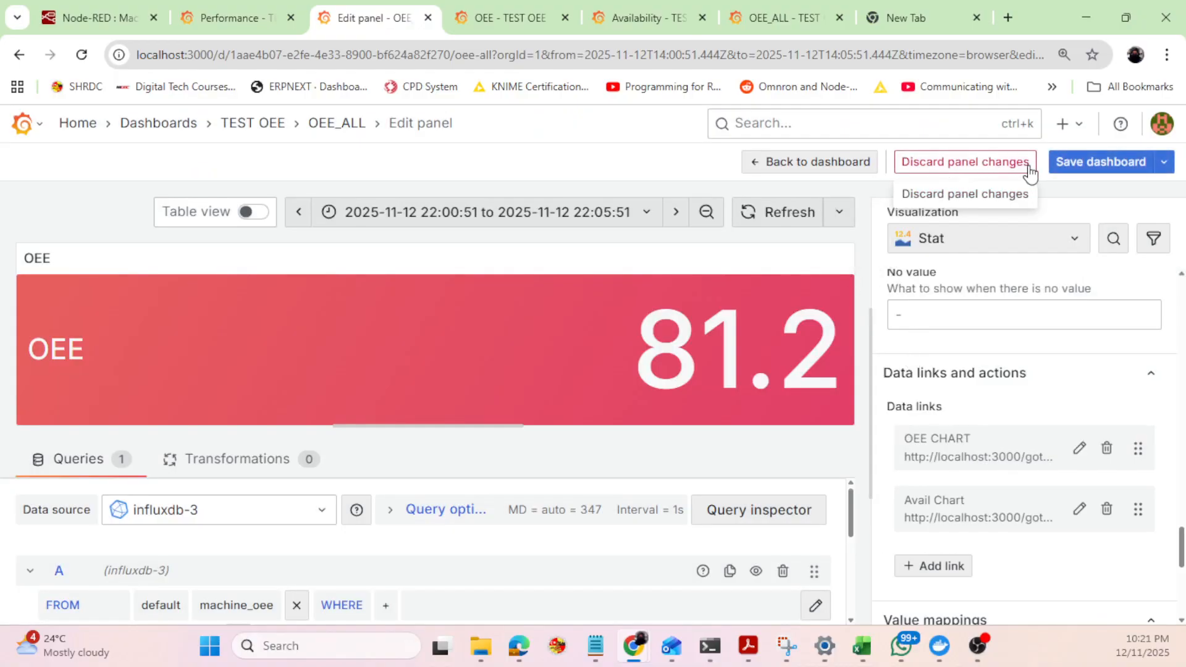
# Save the OEE_ALL dashboard with the changed OEE panel, return to the dashboard and leave edit mode.
pyautogui.click(1058, 162)
pyautogui.click(721, 458)
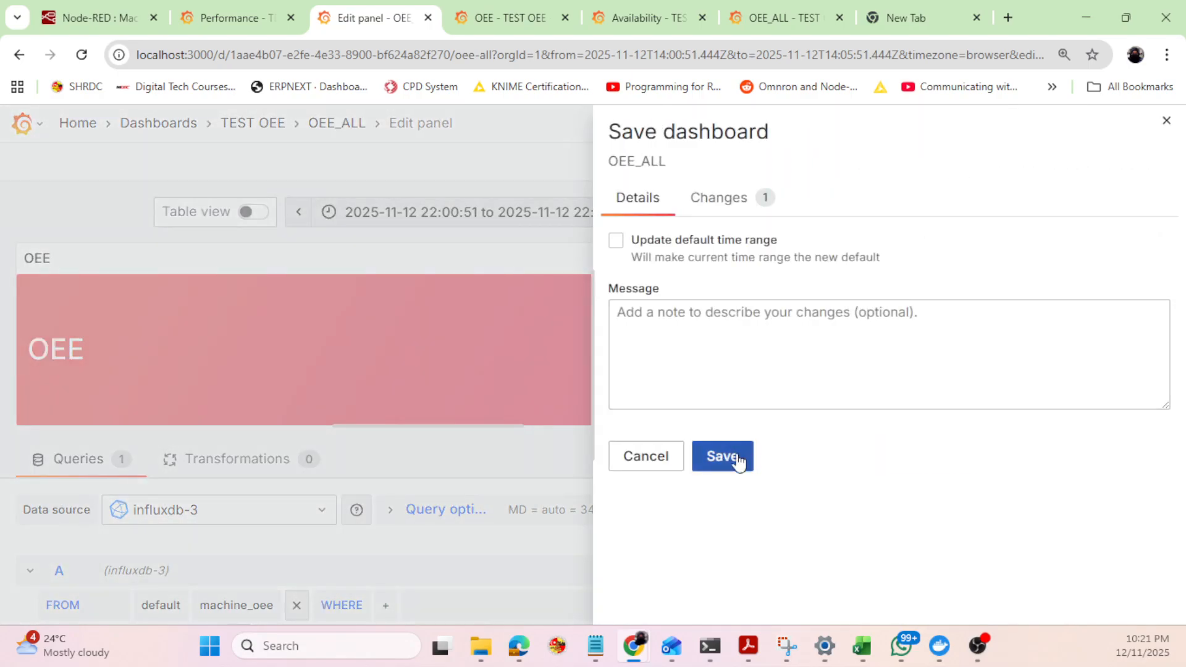
pyautogui.click(815, 162)
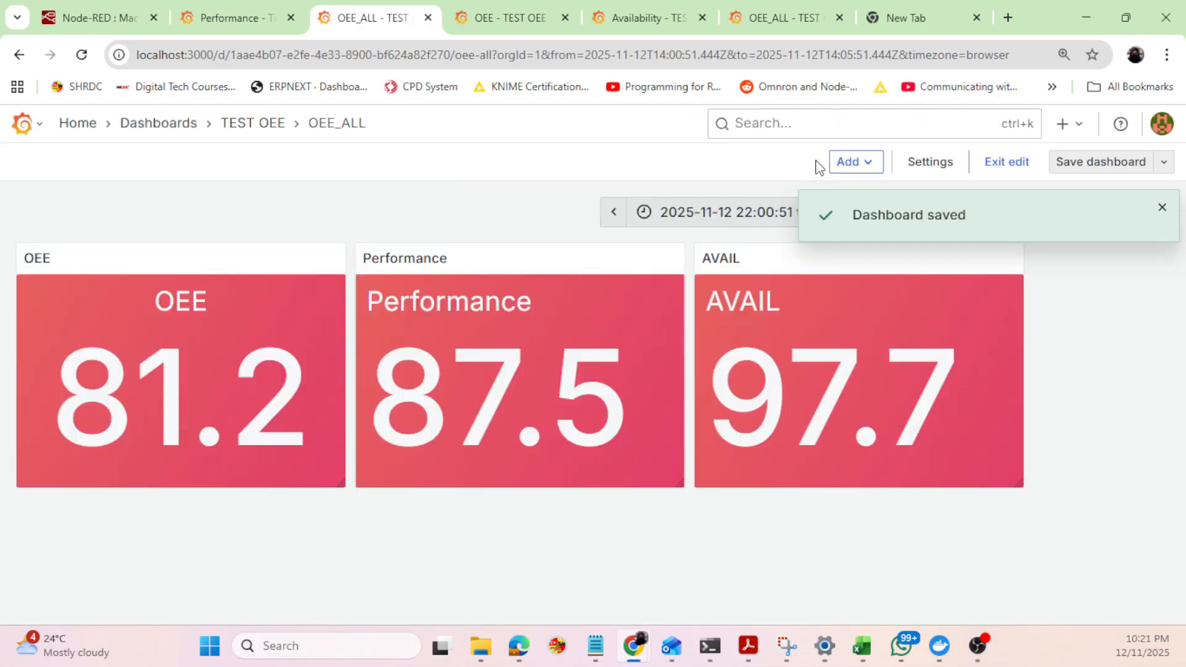
pyautogui.click(1025, 164)
pyautogui.click(769, 316)
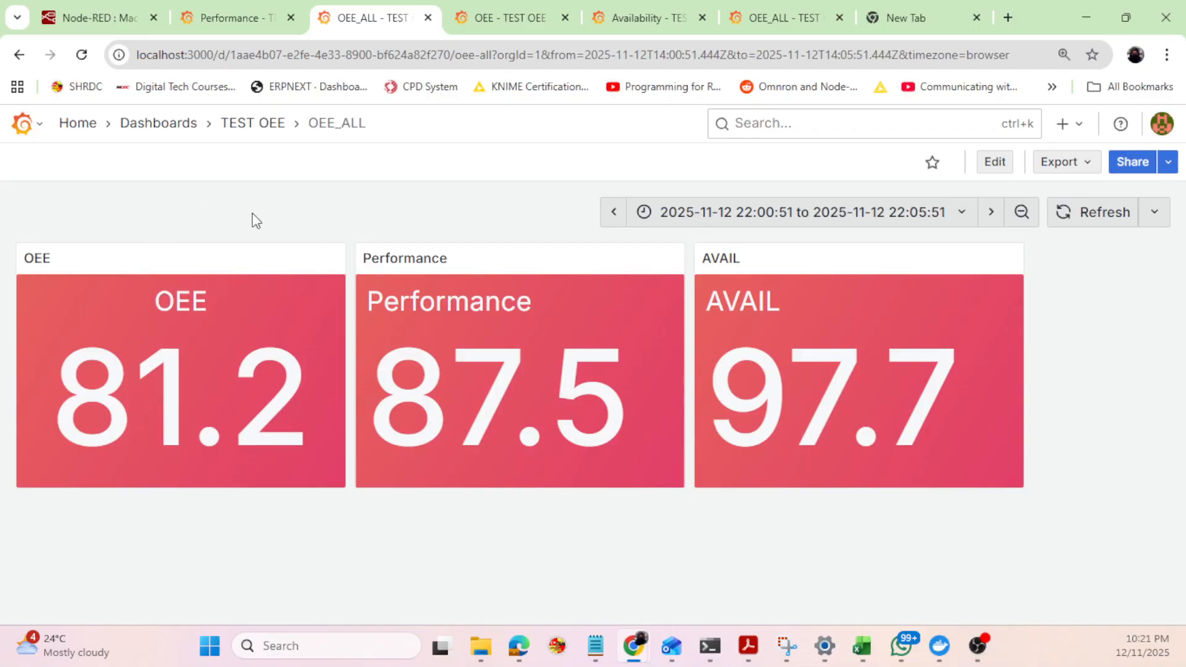
# Check the OEE panel's menu and the data links it offers at several places on the stat.
pyautogui.click(334, 262)
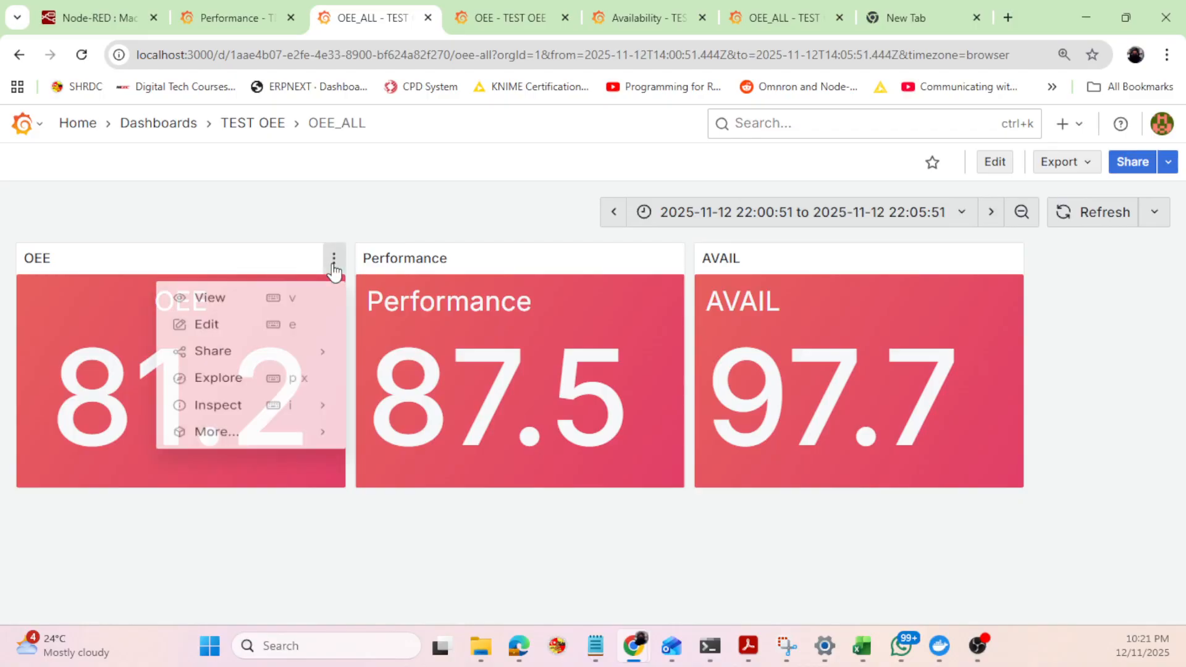
pyautogui.click(255, 210)
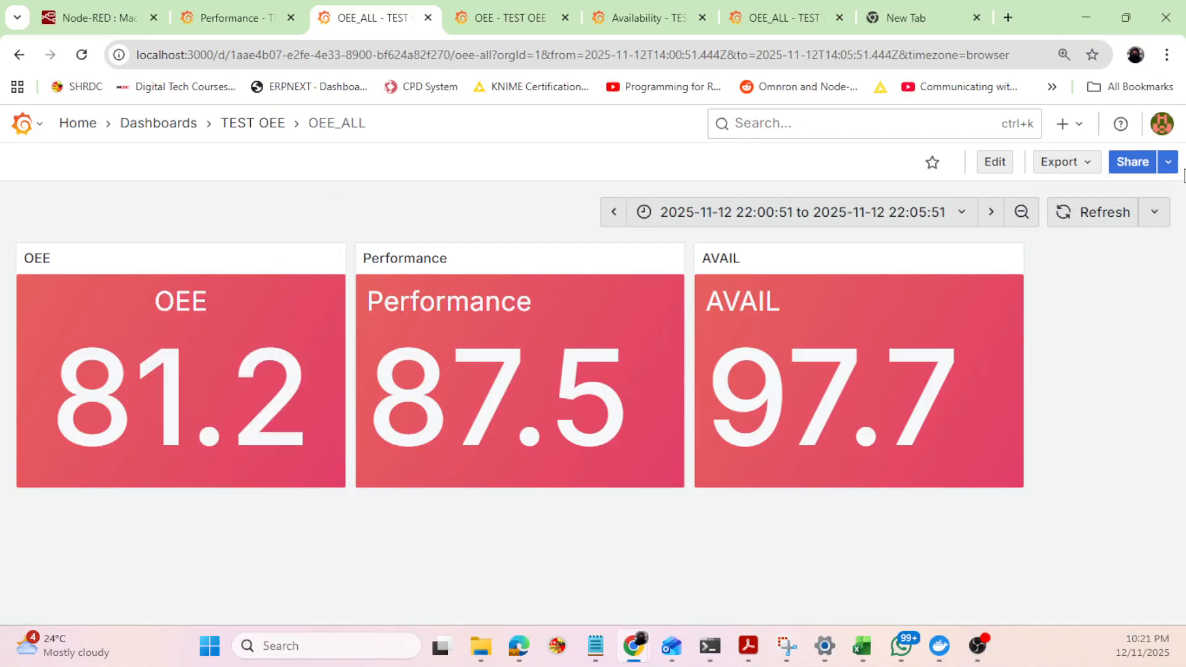
pyautogui.click(80, 328)
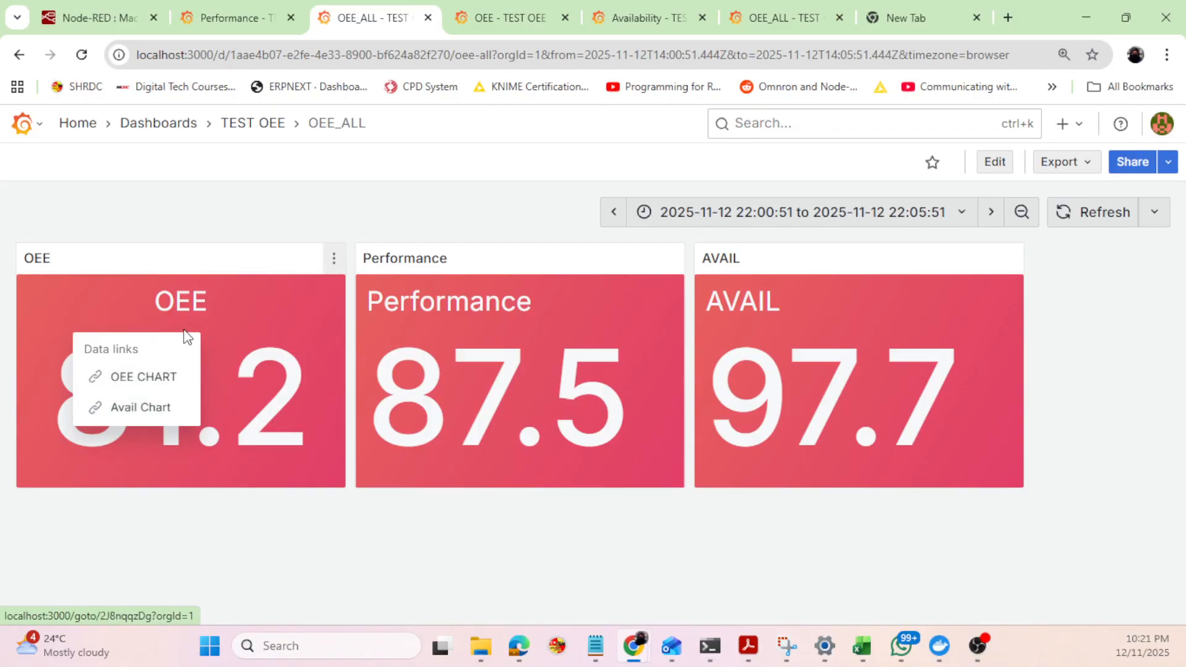
pyautogui.click(105, 302)
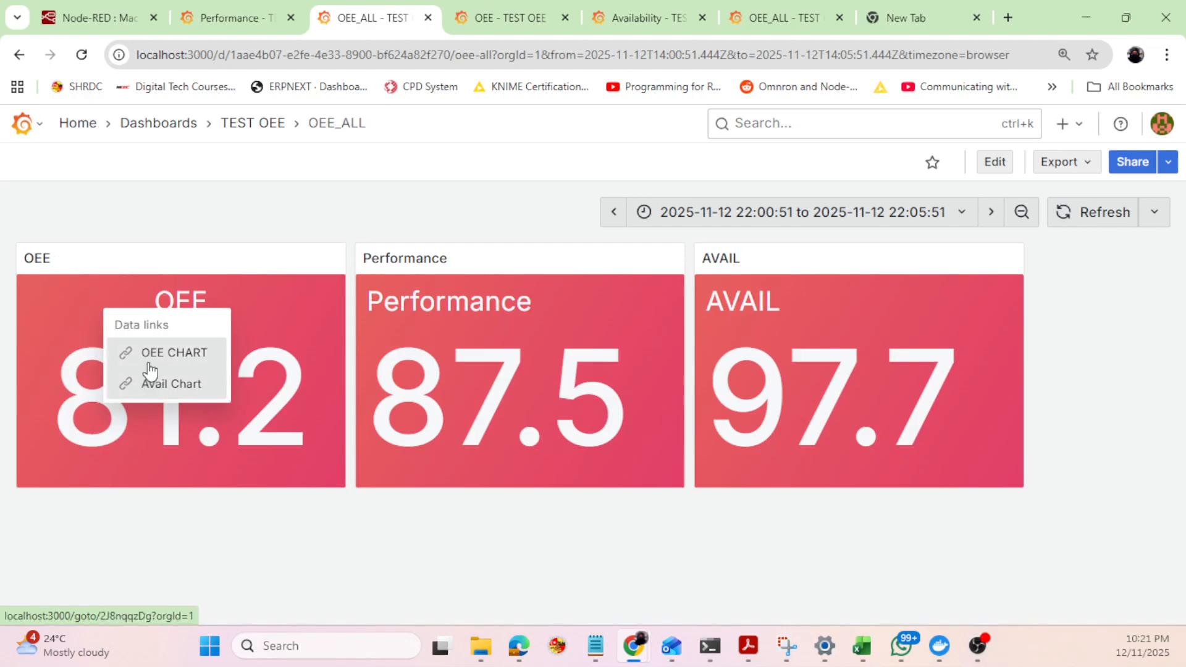
pyautogui.click(76, 344)
pyautogui.click(256, 422)
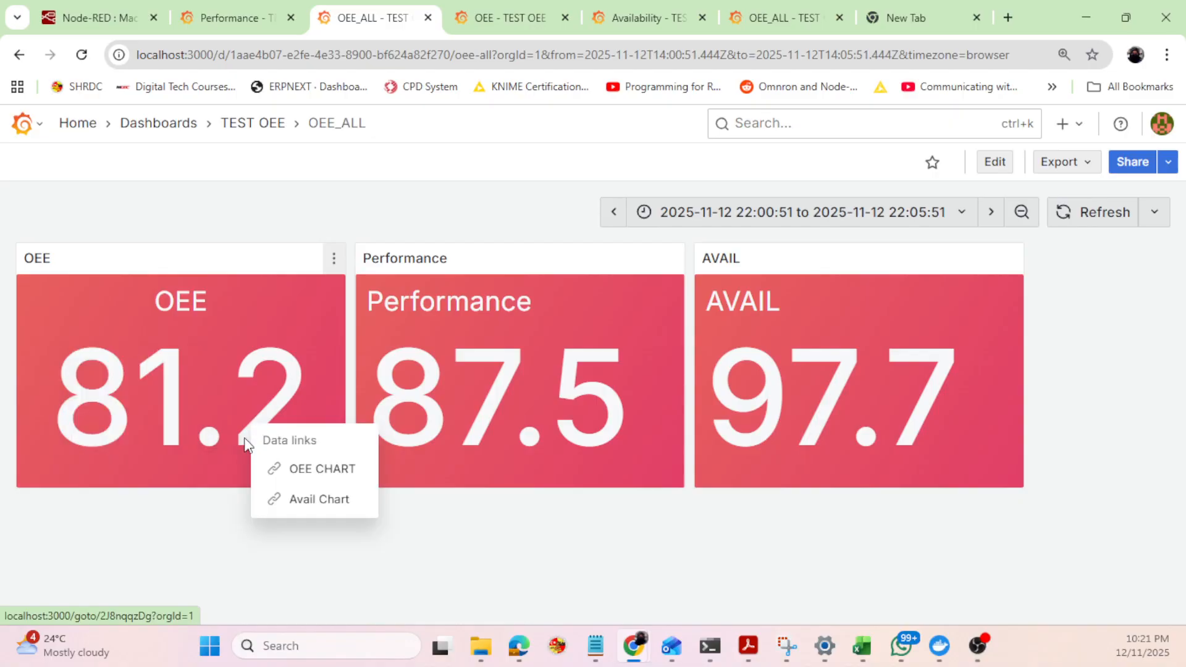
pyautogui.click(130, 317)
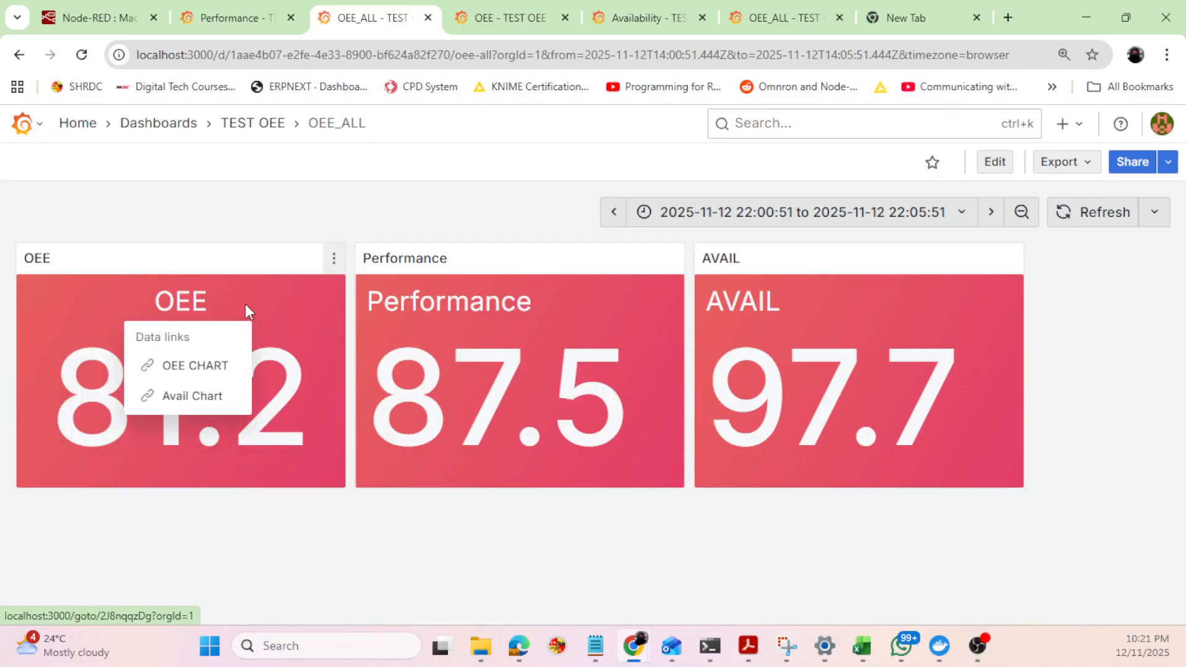
# Switch to the Performance dashboard, edit its Performance panel and start a new panel link titled "OEE Chart".
pyautogui.click(233, 17)
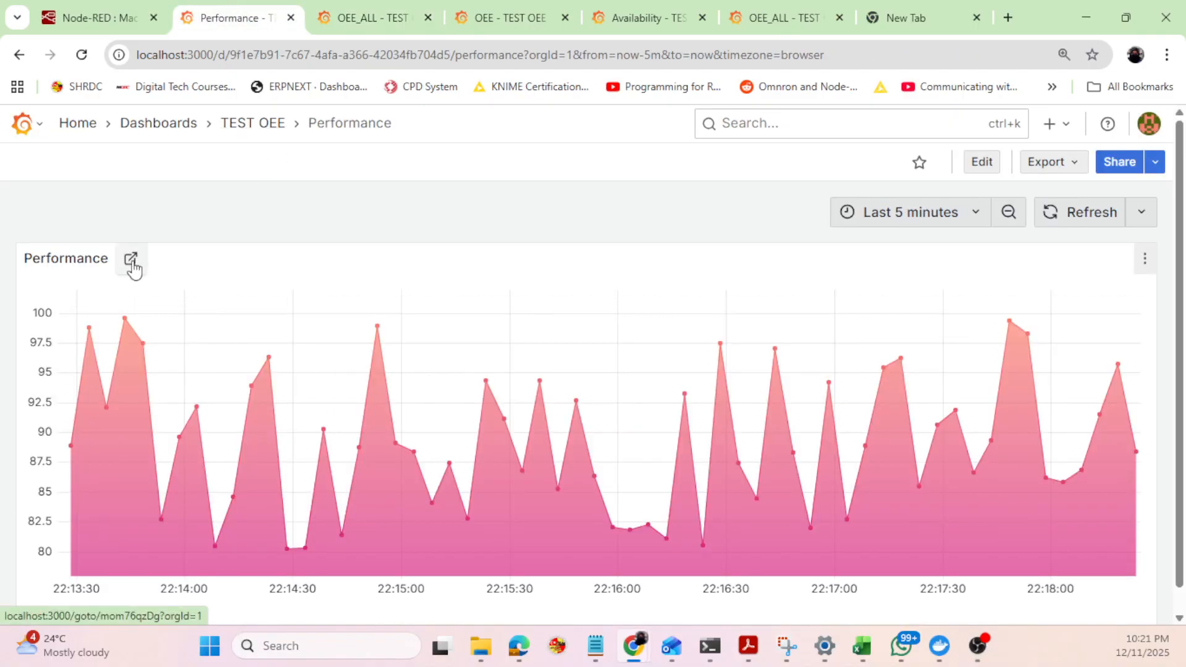
pyautogui.click(1146, 260)
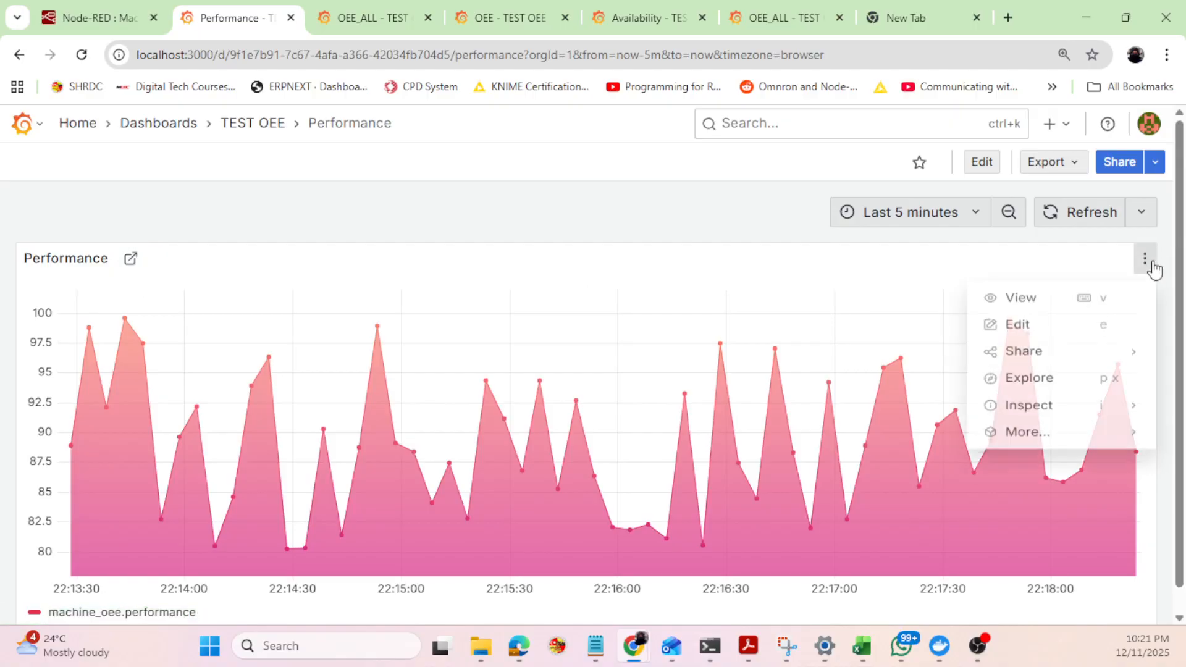
pyautogui.click(1055, 330)
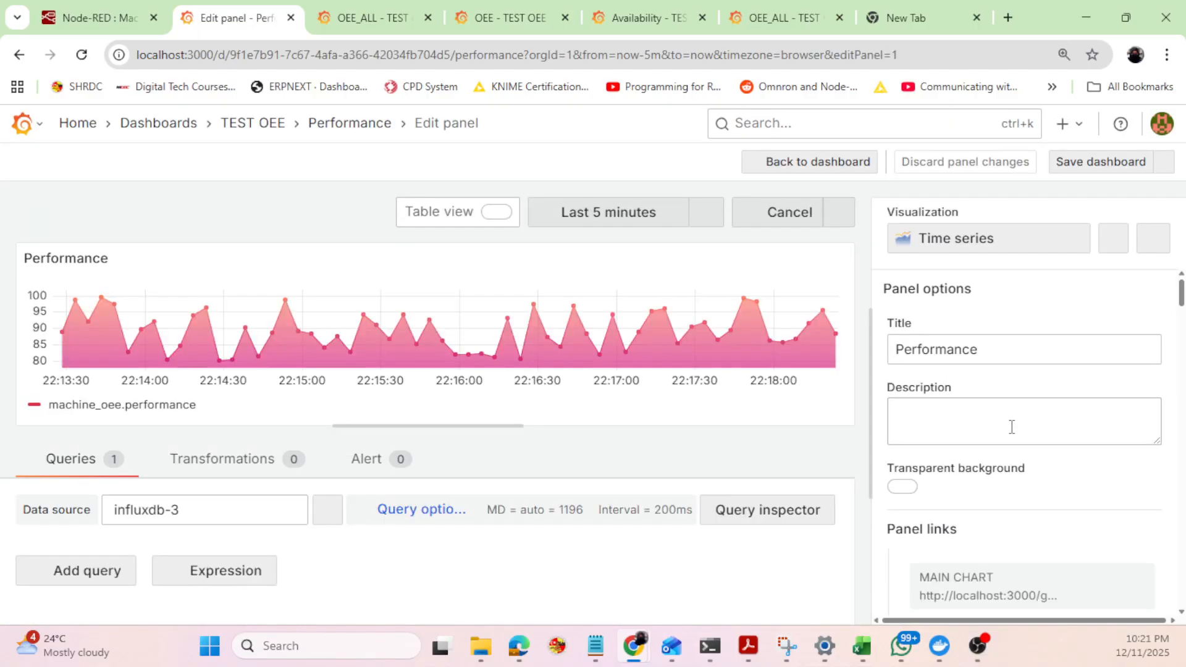
pyautogui.scroll(-2, 945, 429)
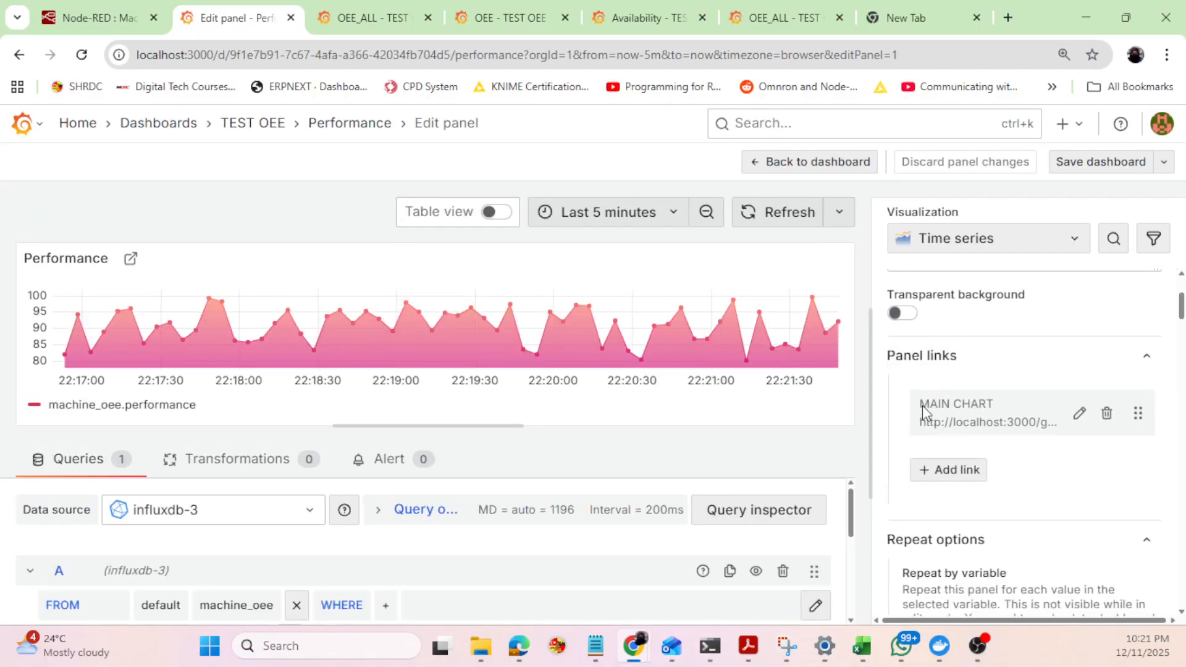
pyautogui.click(976, 473)
pyautogui.click(516, 266)
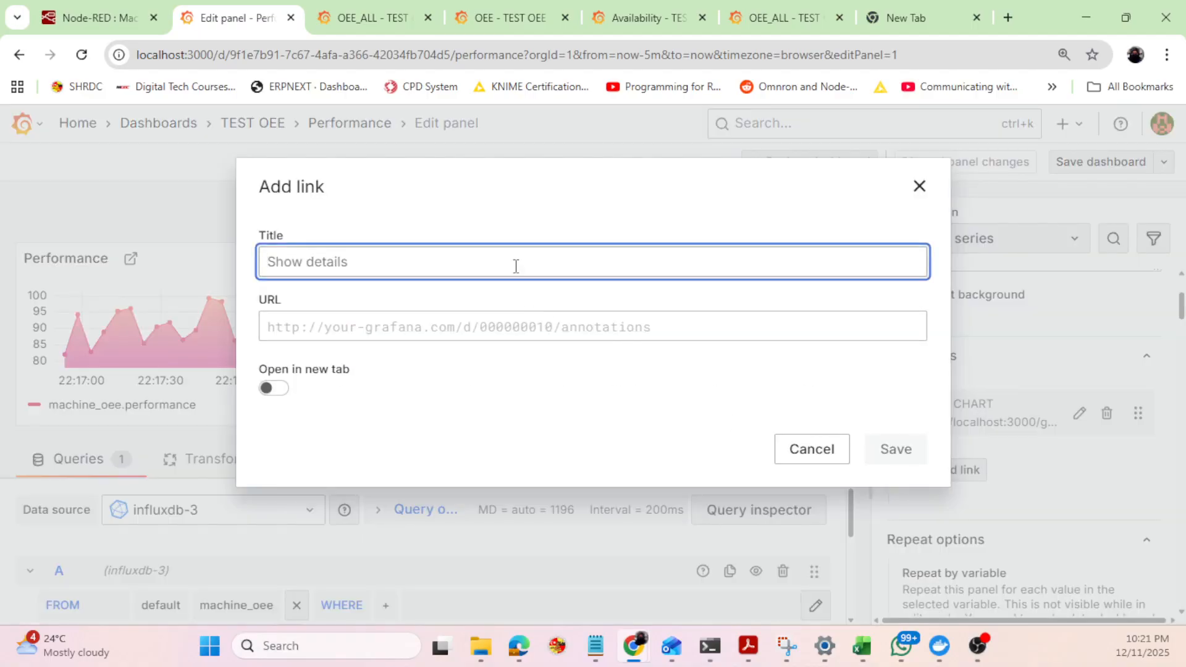
pyautogui.write('OEE Chart')
pyautogui.click(407, 337)
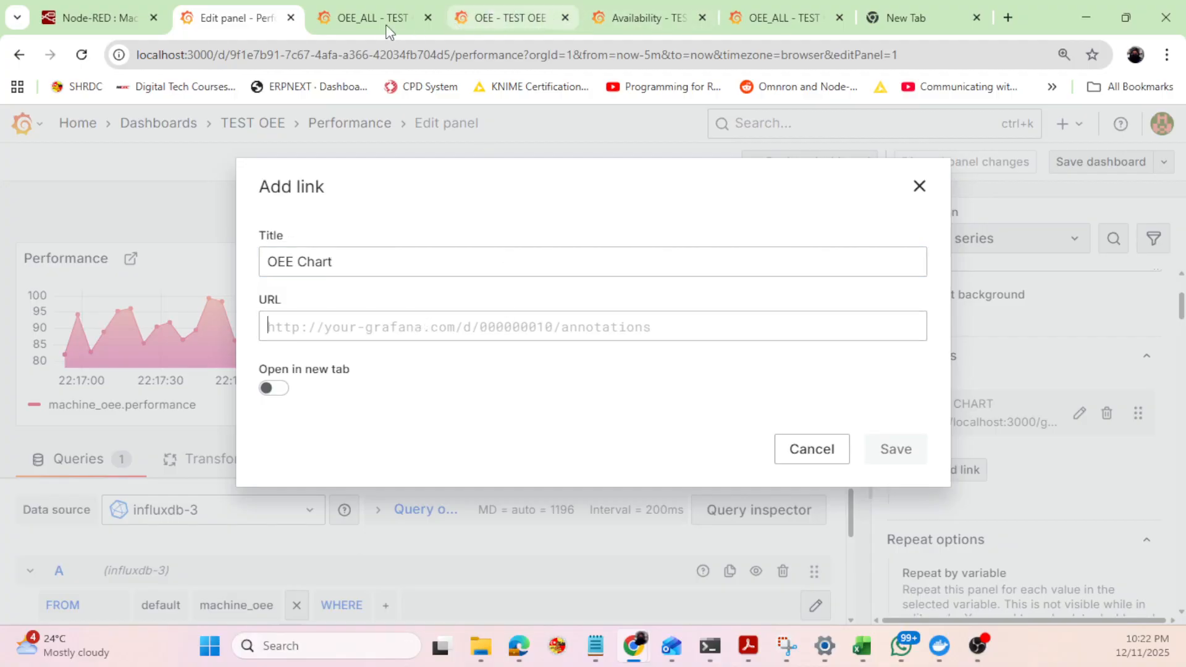
# Copy the OEE dashboard's shortened share link, paste it as the OEE Chart panel link's URL and save the link.
pyautogui.click(535, 24)
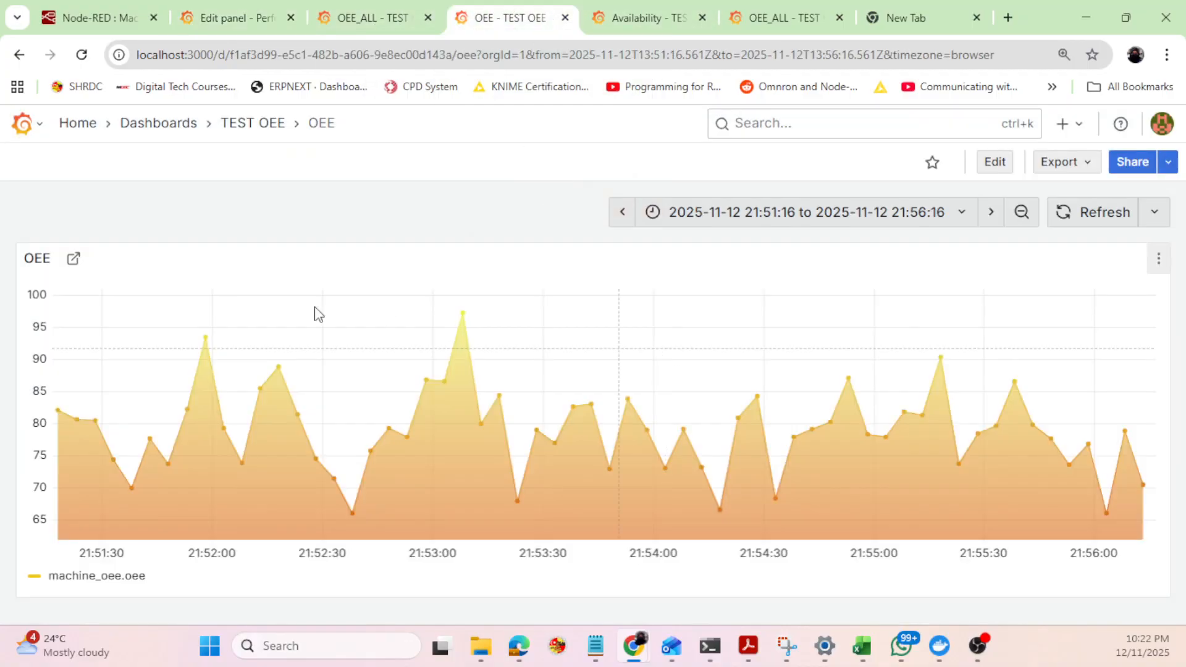
pyautogui.click(1133, 163)
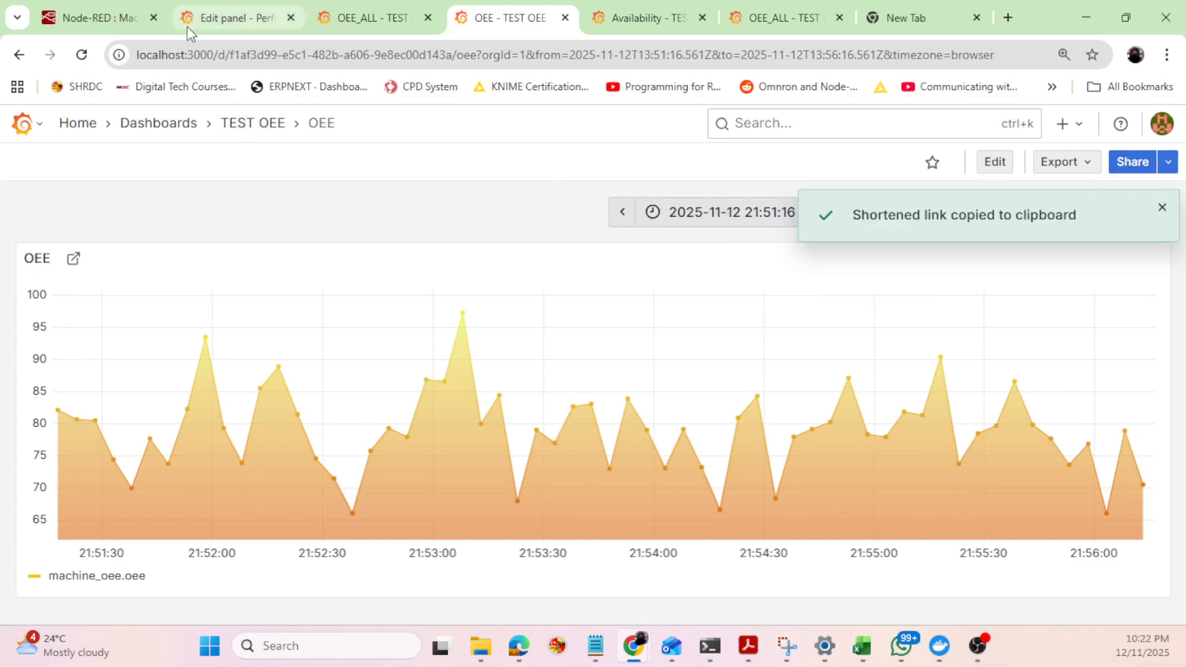
pyautogui.click(234, 19)
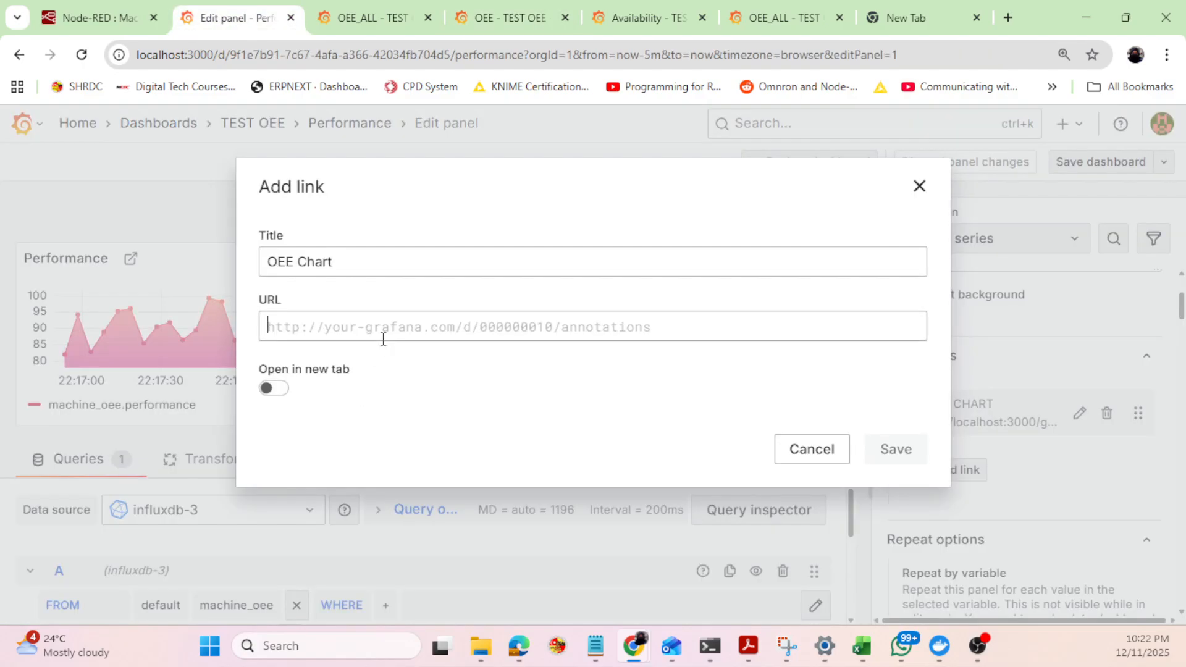
pyautogui.hotkey('ctrl', 'v')
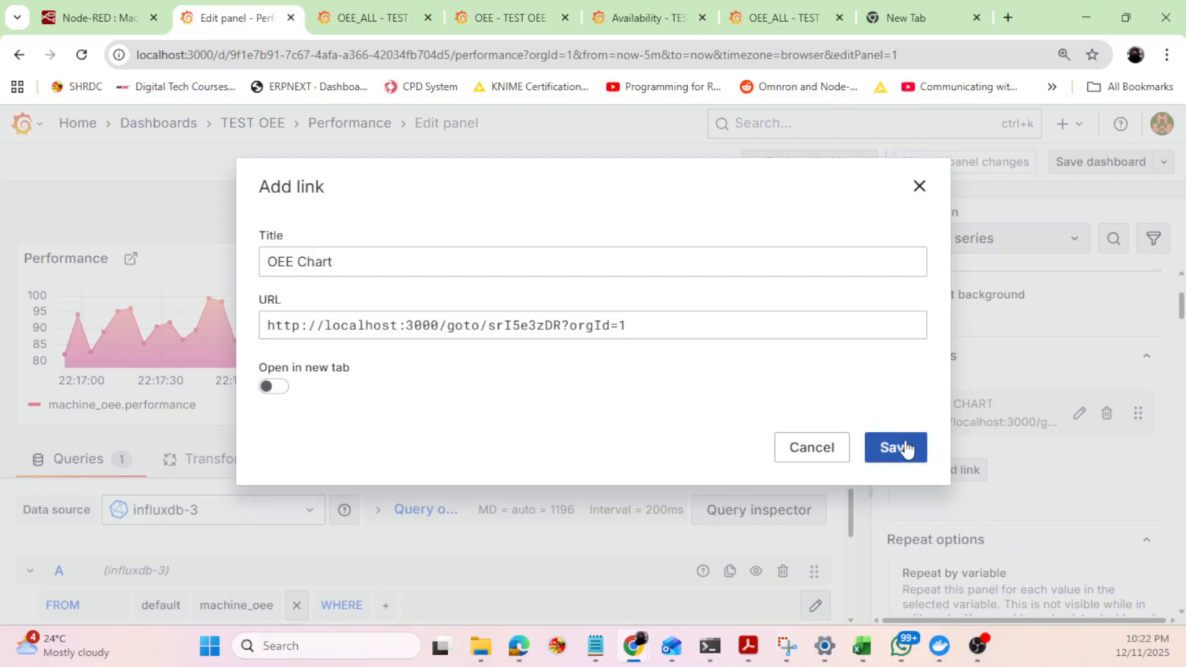
pyautogui.click(897, 447)
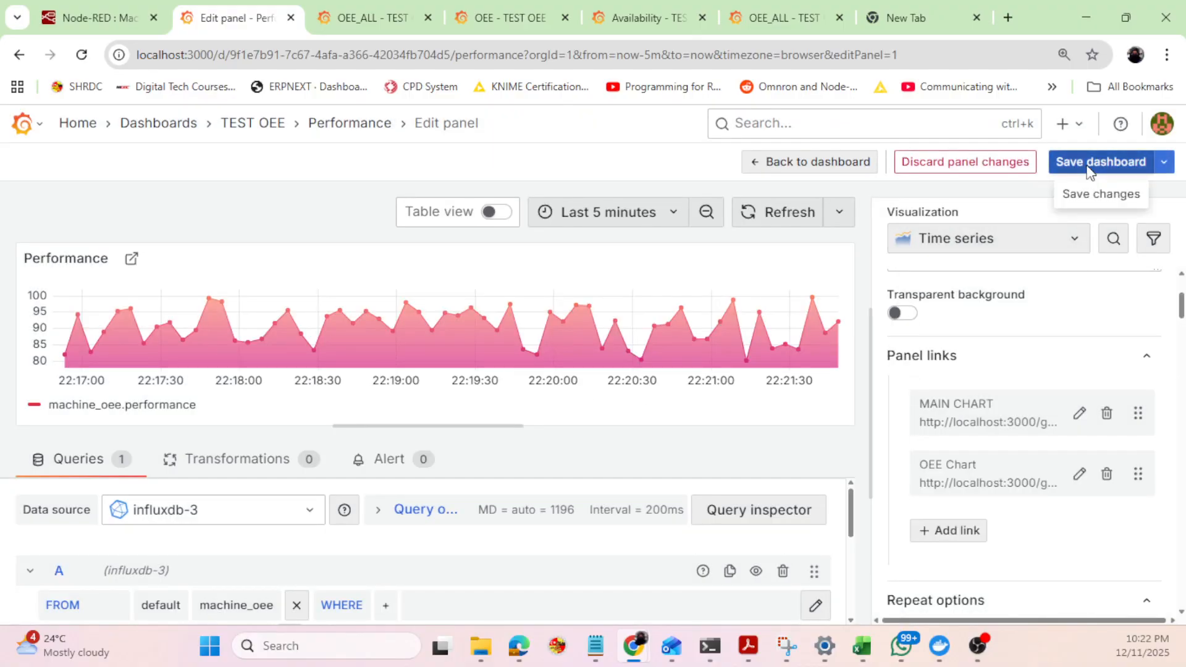
# Save the Performance dashboard with the added panel link, return to the dashboard and leave edit mode.
pyautogui.click(1086, 164)
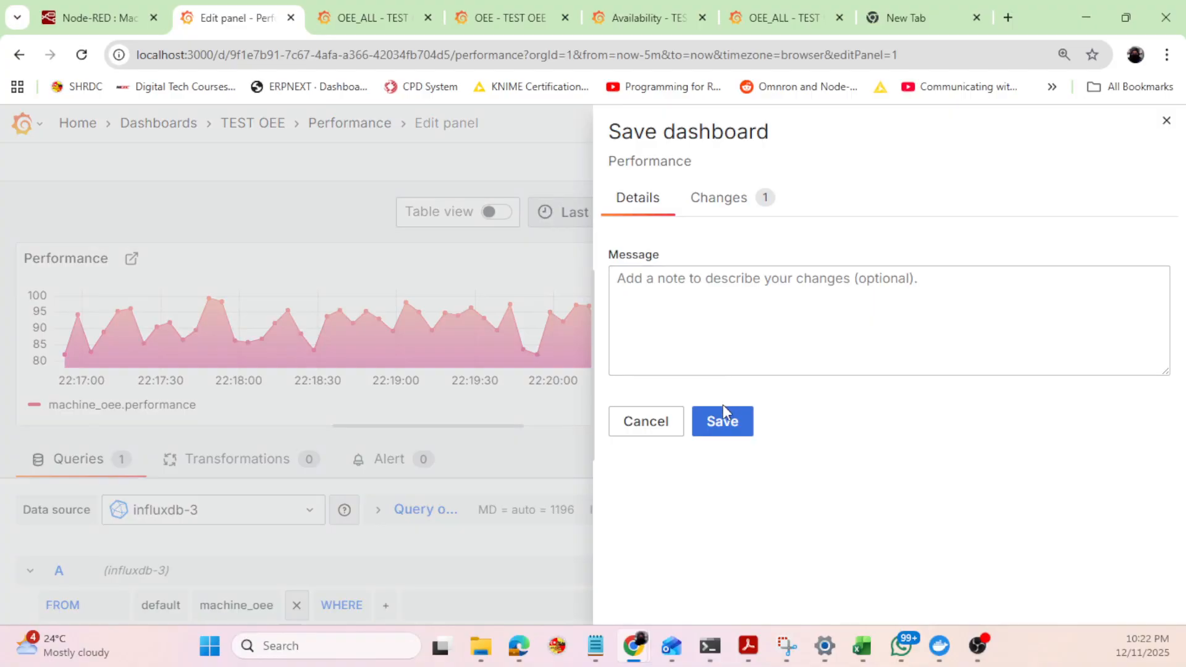
pyautogui.click(716, 423)
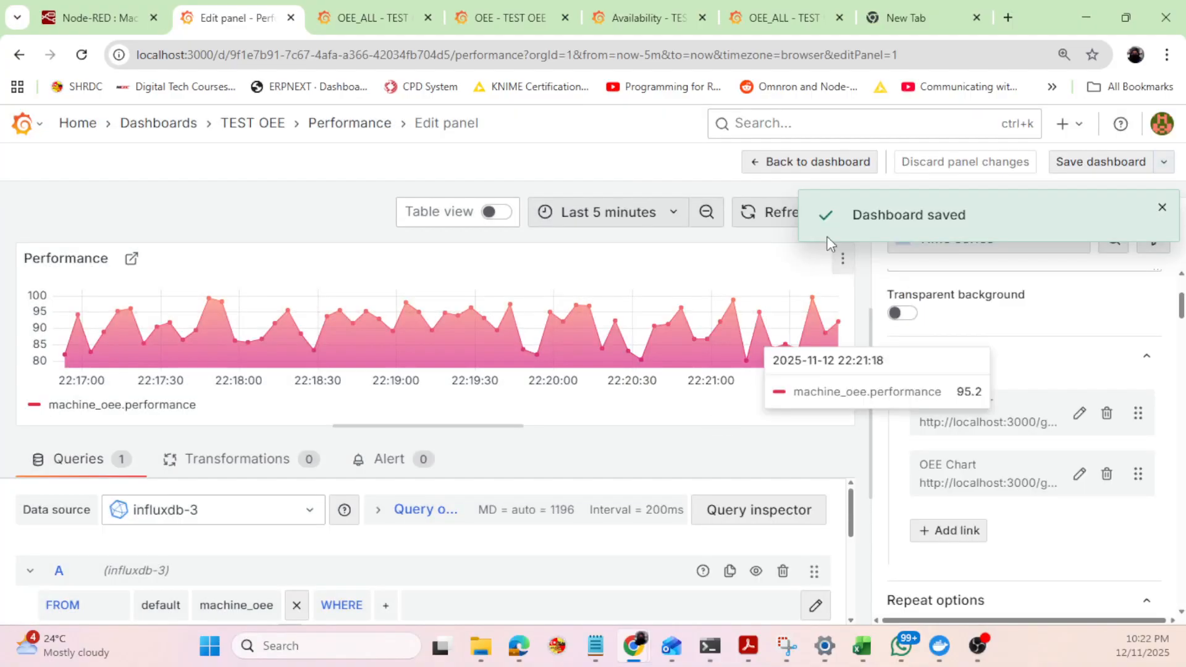
pyautogui.click(822, 161)
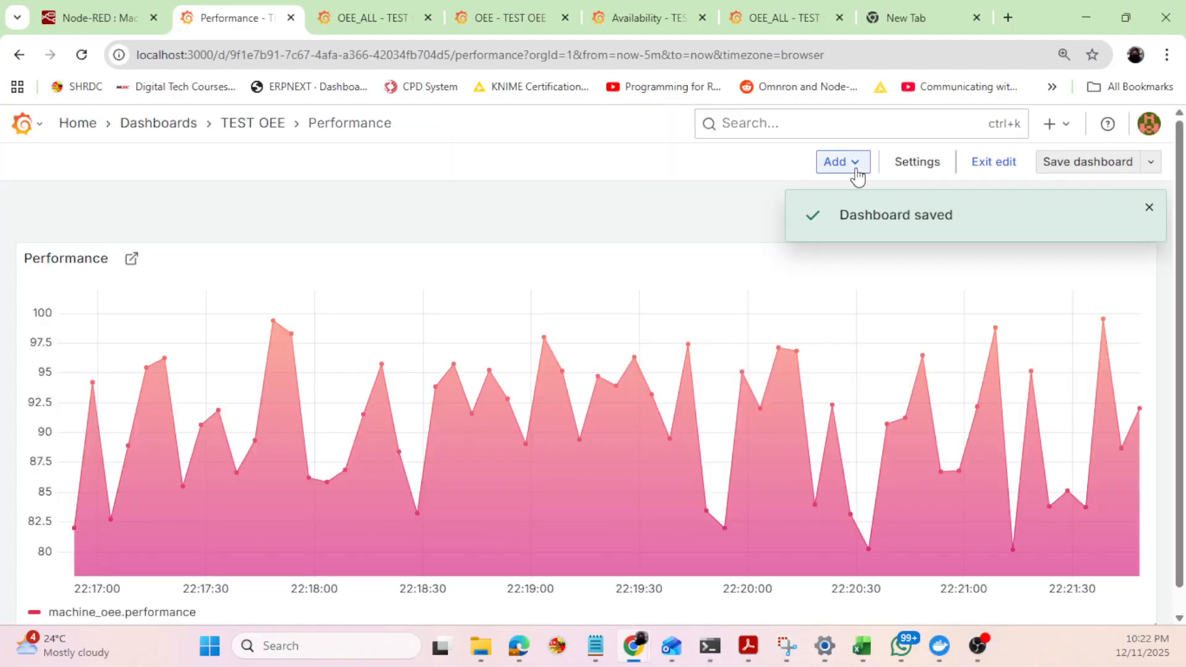
pyautogui.click(983, 165)
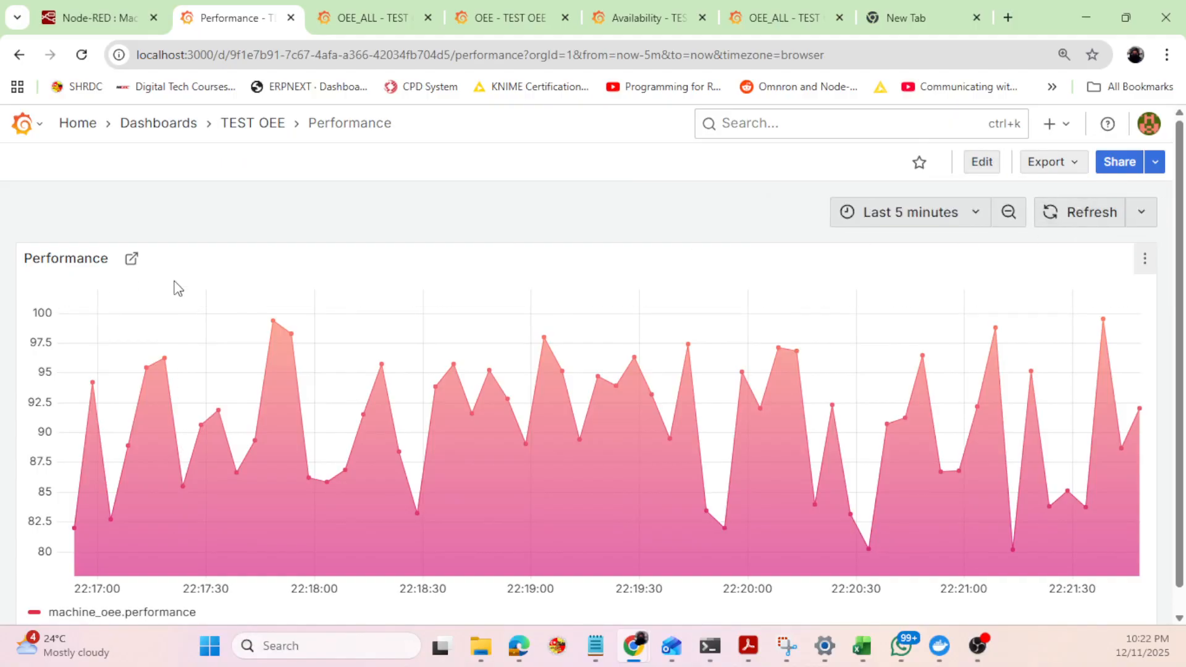
# Test the Performance panel's links by following OEE Chart to the OEE dashboard.
pyautogui.click(133, 263)
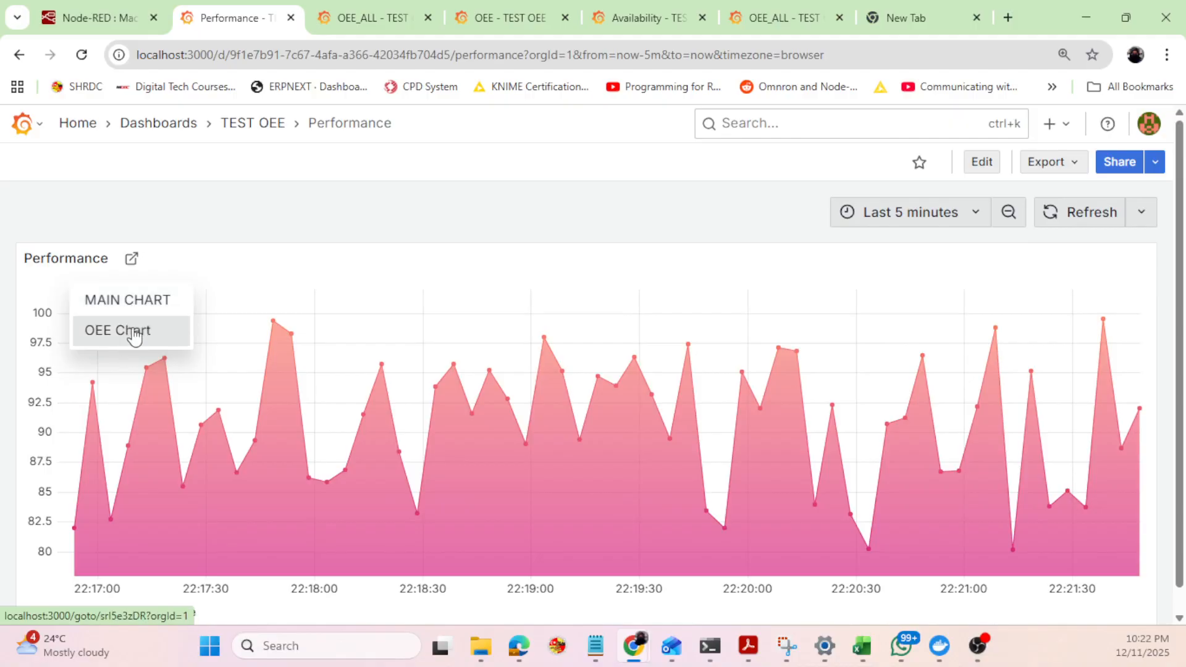
pyautogui.click(132, 329)
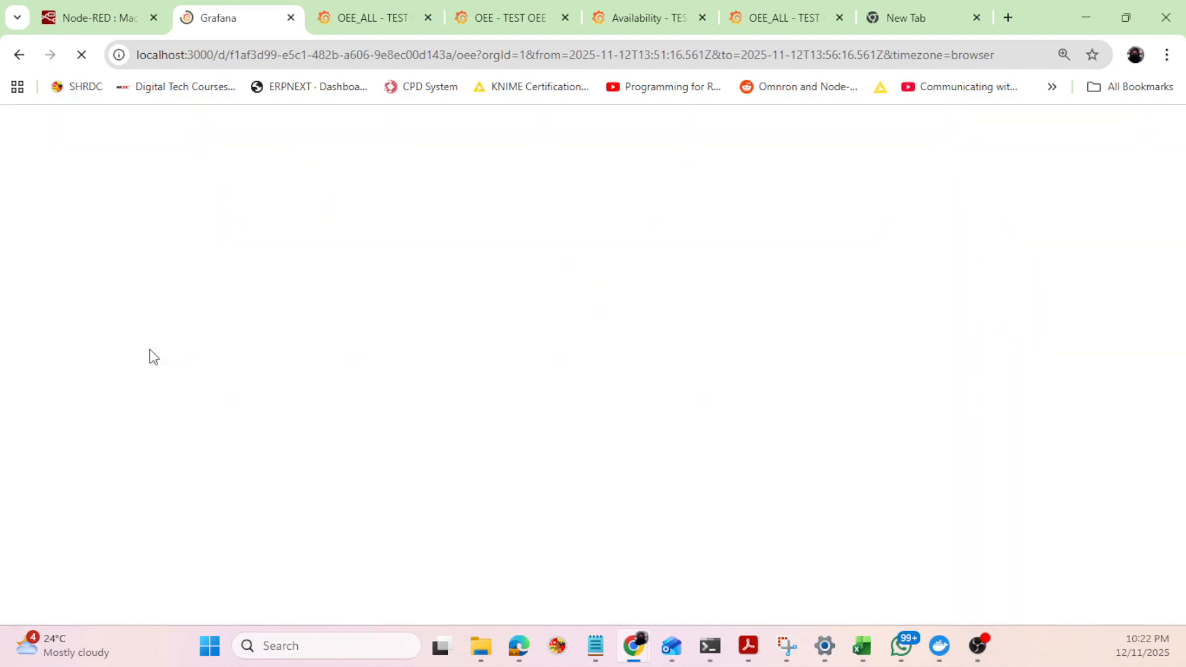